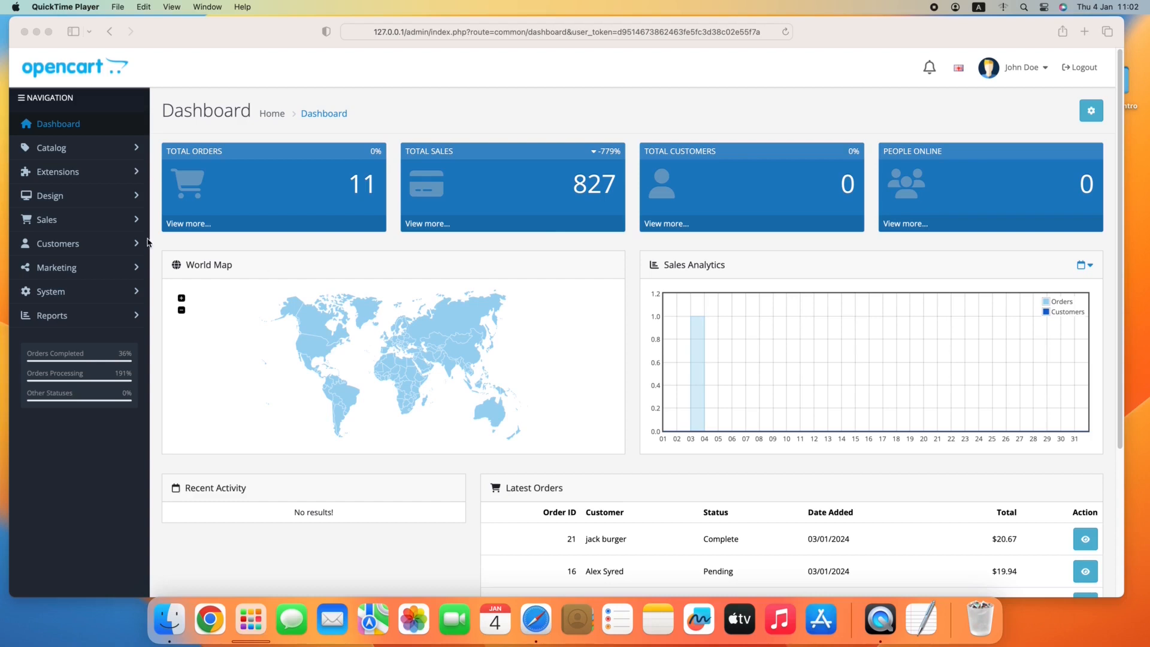
Upload aliexpress_import.ocmod.zip through the extension installer and install the added AliExpress importer package.
{"action": "left_click", "coordinate": [54, 175]}
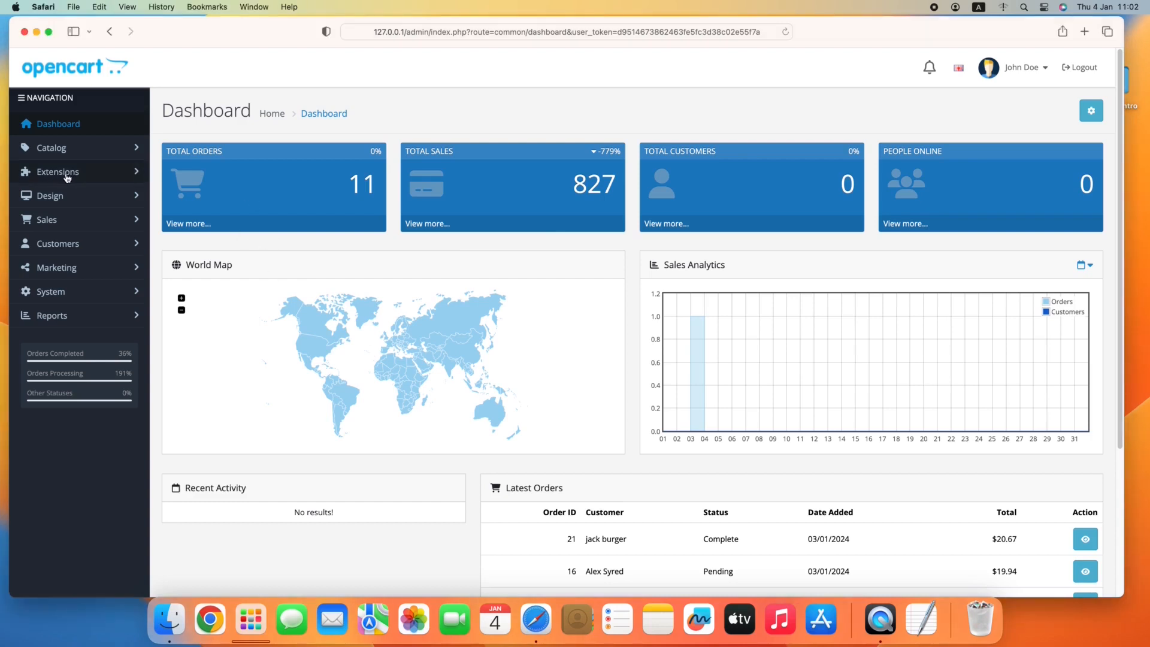
{"action": "left_click", "coordinate": [54, 174]}
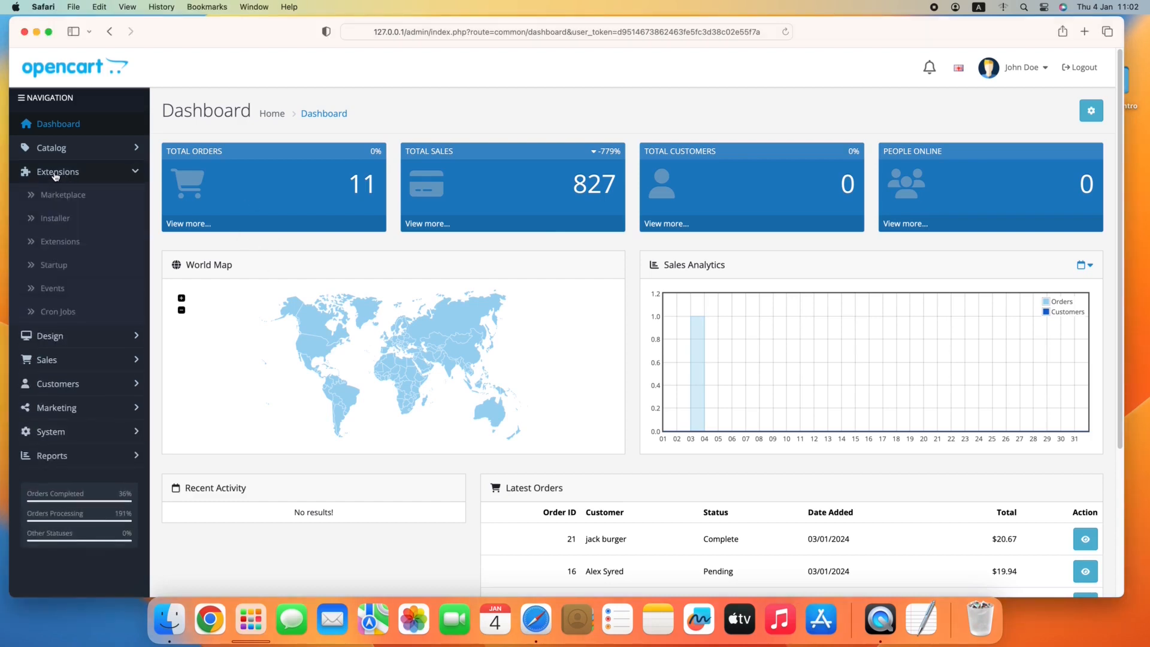
{"action": "left_click", "coordinate": [69, 219]}
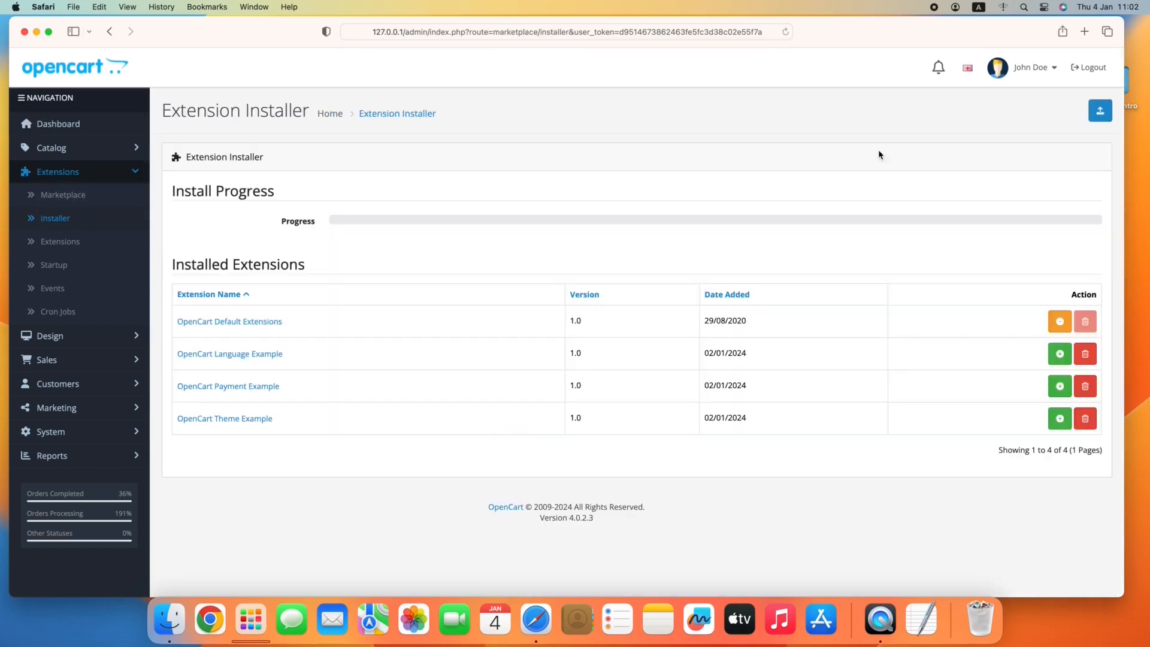
{"action": "left_click", "coordinate": [1100, 116]}
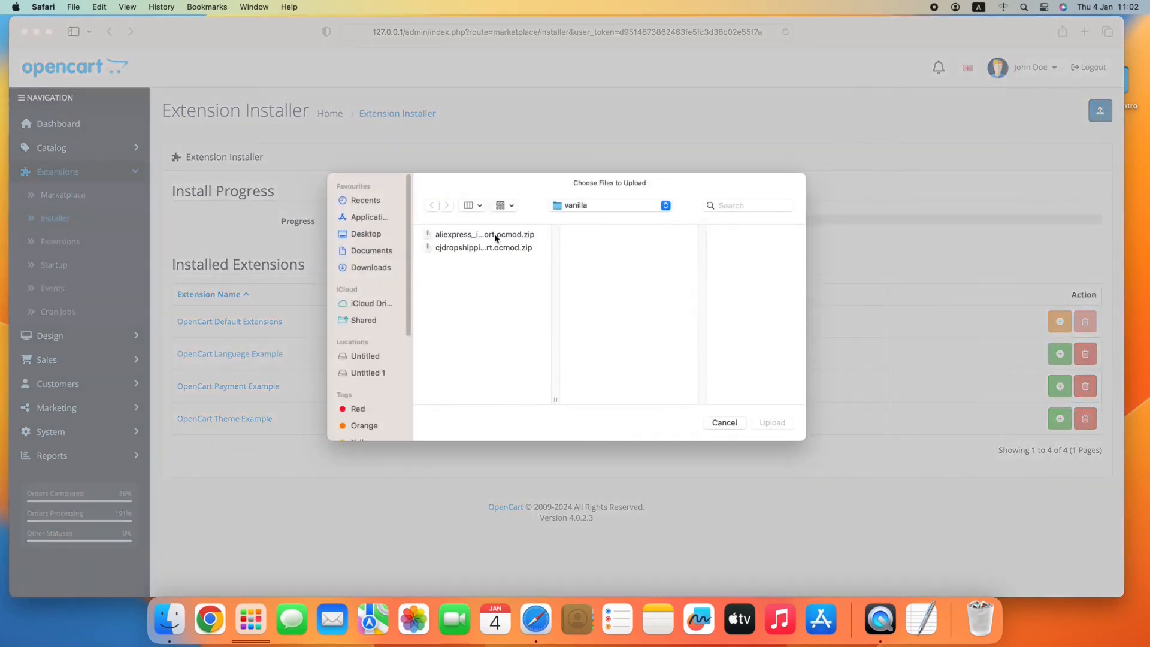
{"action": "left_click", "coordinate": [496, 238]}
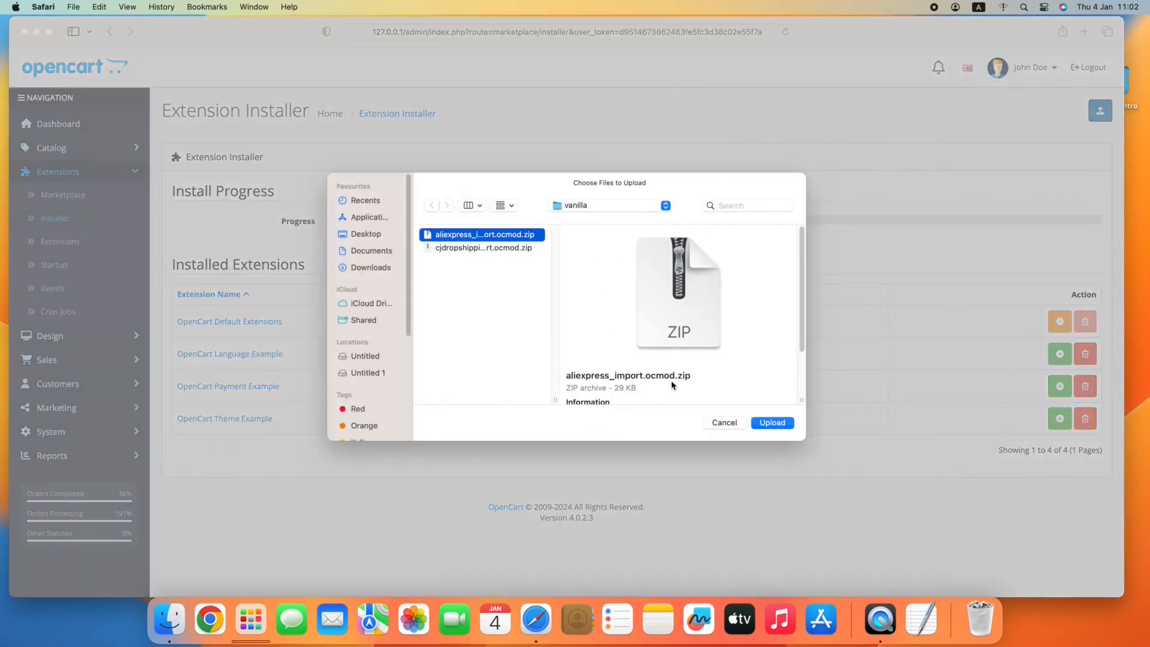
{"action": "left_click", "coordinate": [772, 424]}
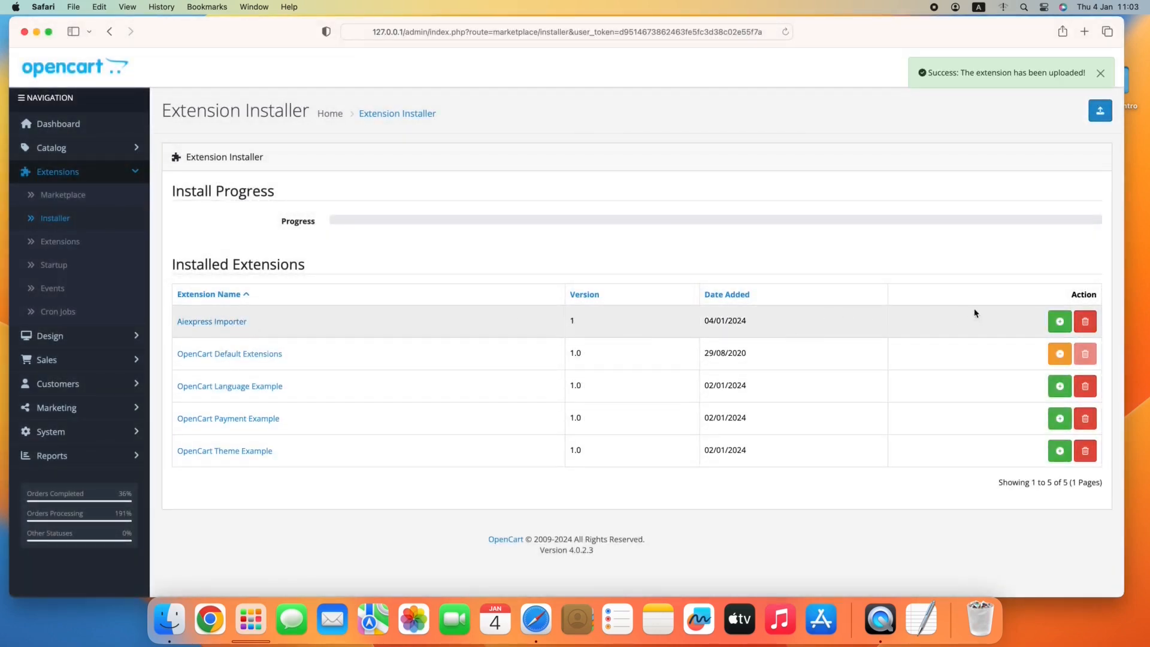
{"action": "left_click", "coordinate": [1060, 325]}
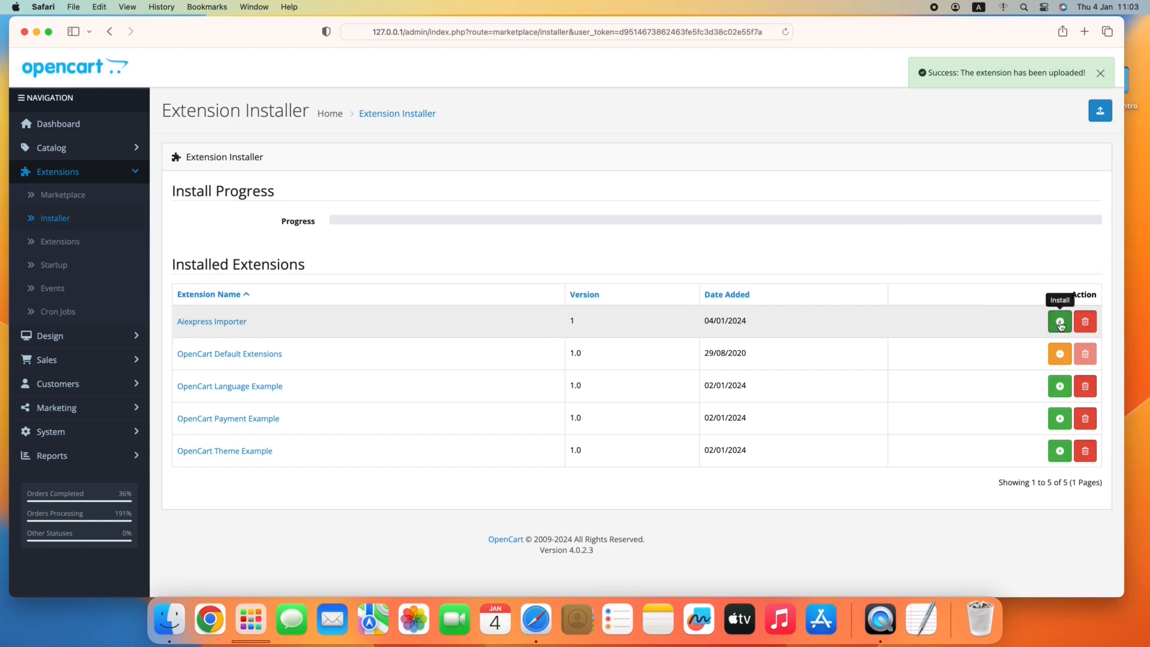
Filter the extension list to the Other type and install the AliExpress DropShipping extension.
{"action": "left_click", "coordinate": [72, 246]}
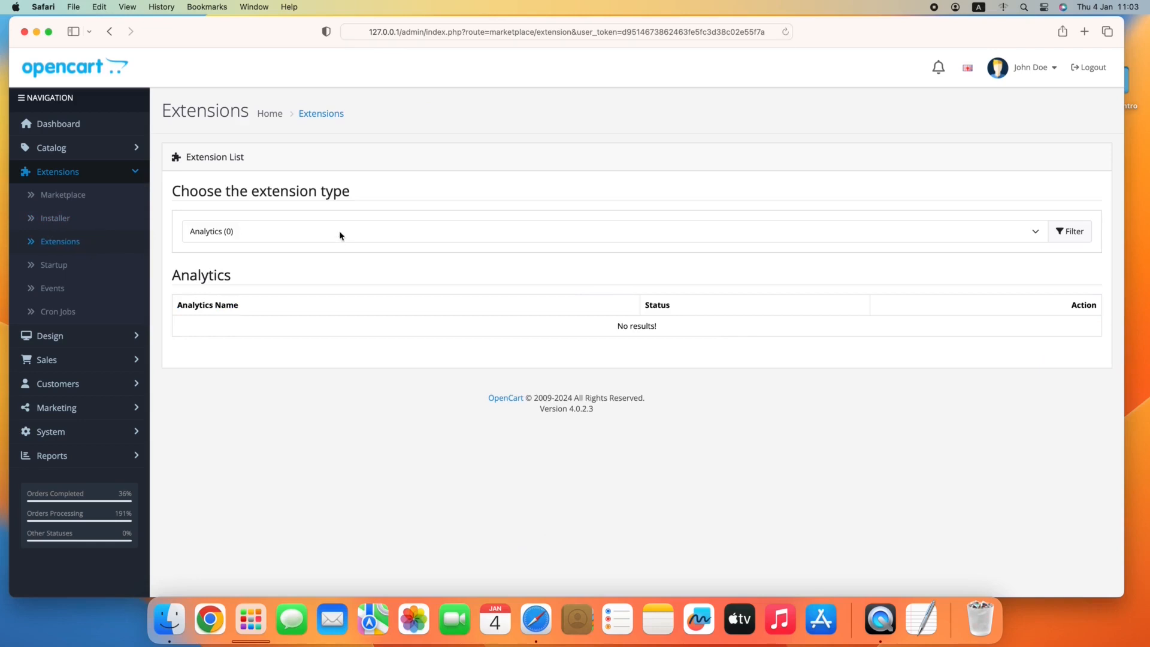
{"action": "left_click", "coordinate": [339, 234]}
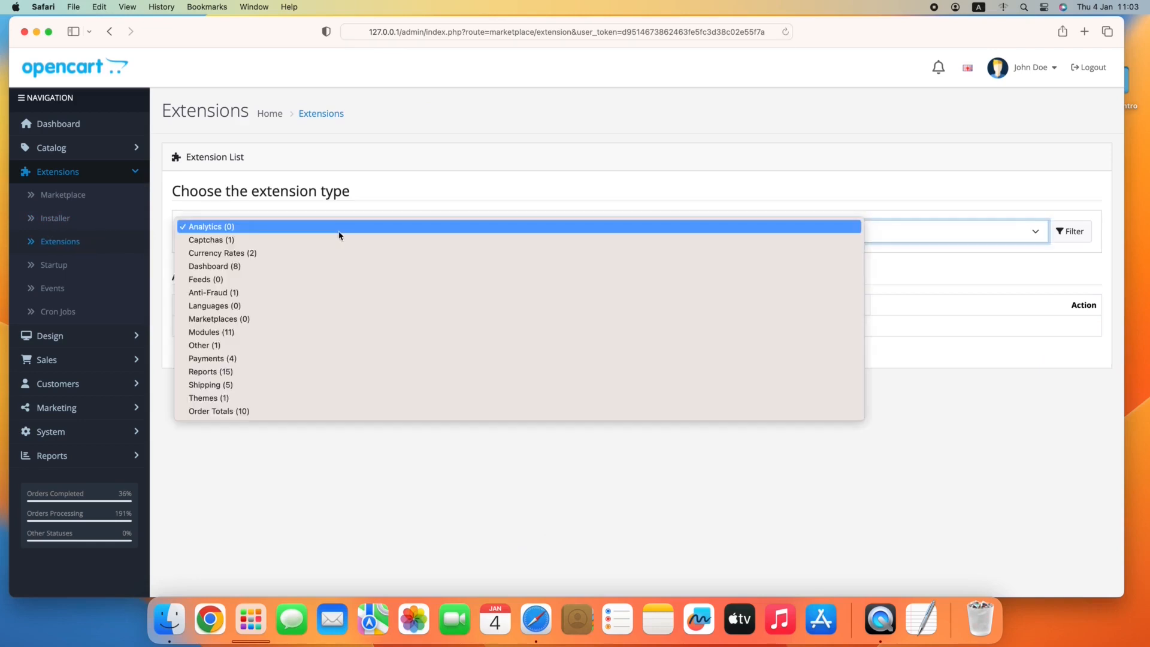
{"action": "left_click", "coordinate": [228, 346]}
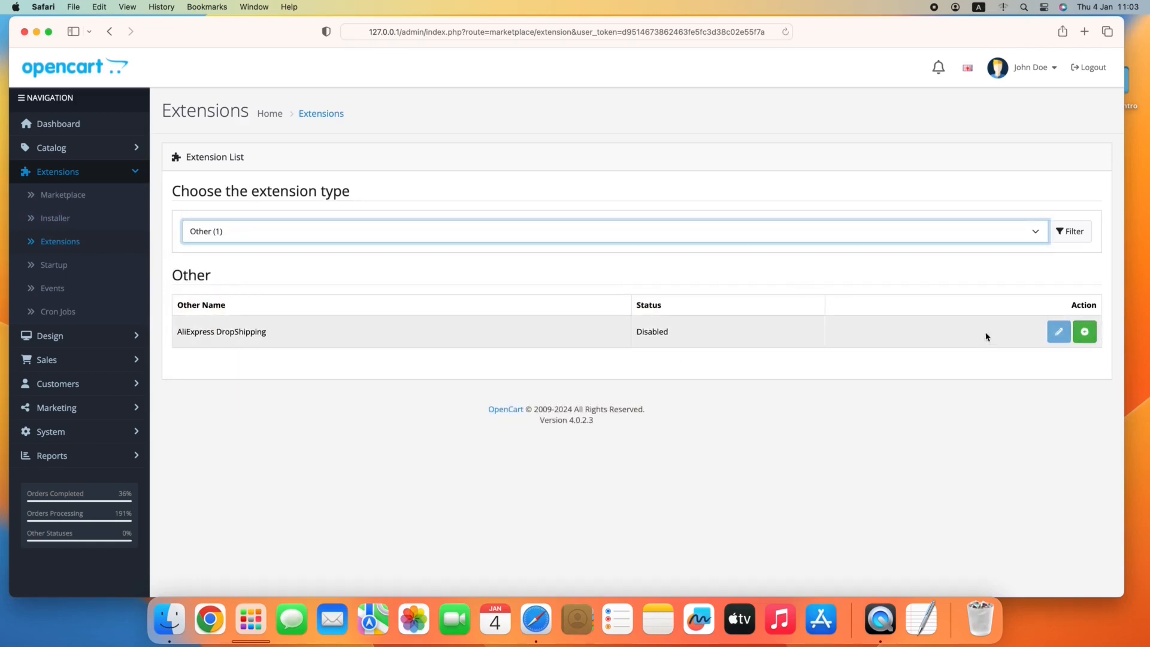
{"action": "left_click", "coordinate": [1085, 335]}
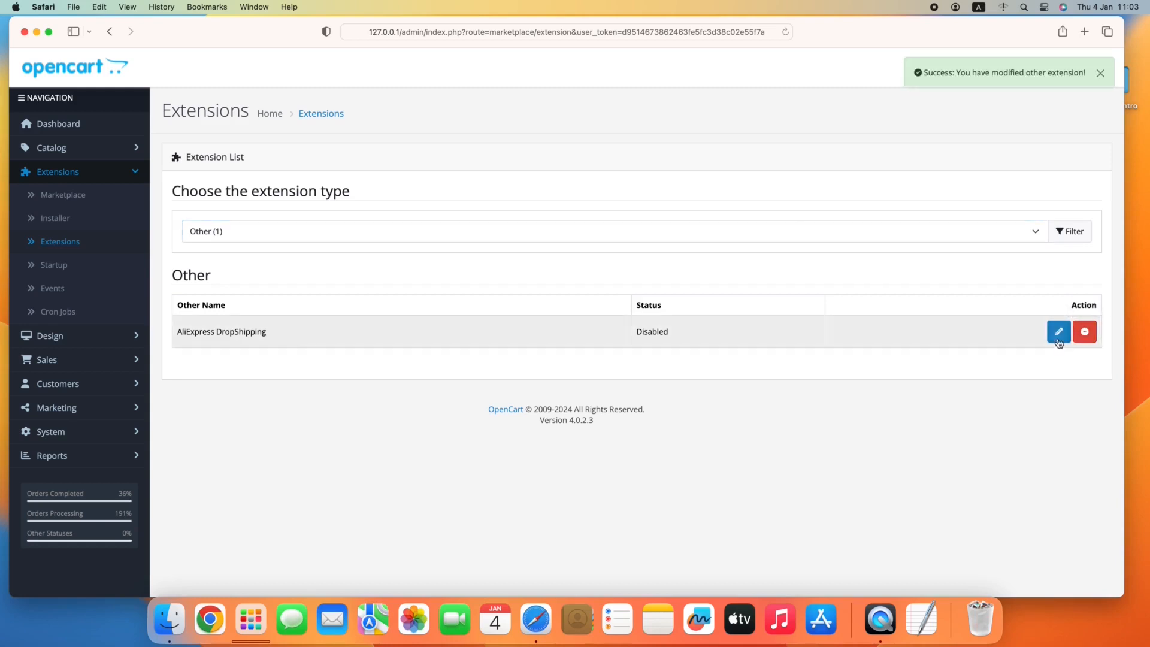
Set the AliExpress DropShipping extension's status to Enabled and save its settings.
{"action": "left_click", "coordinate": [1056, 333]}
{"action": "left_click", "coordinate": [384, 192]}
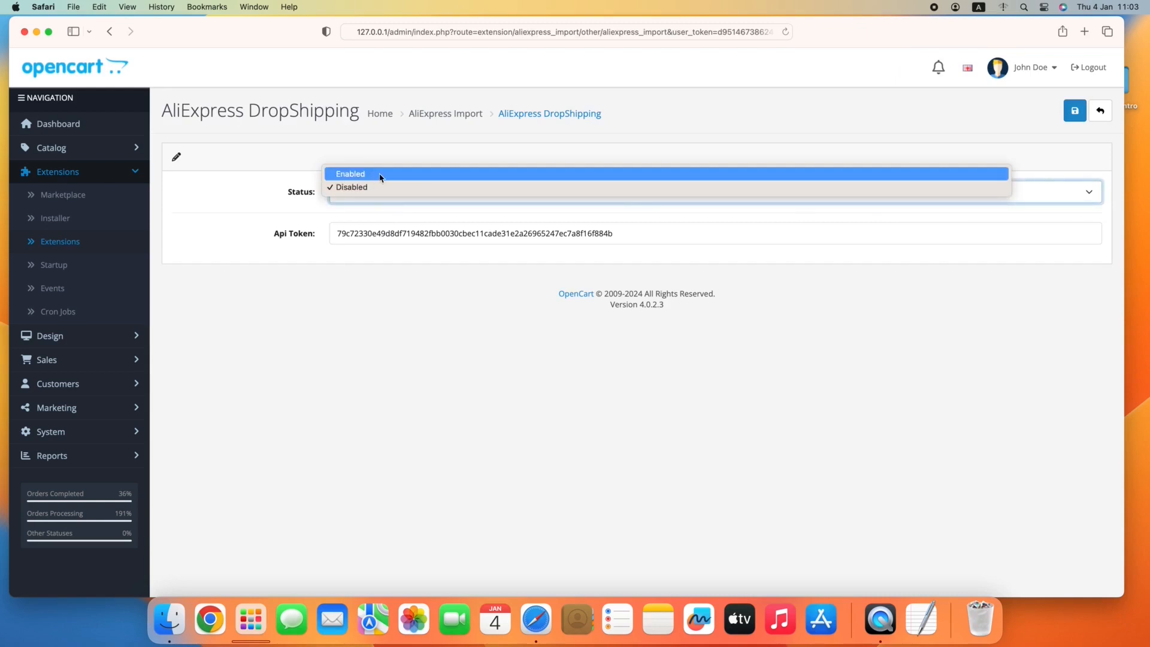
{"action": "left_click", "coordinate": [379, 174]}
{"action": "left_click", "coordinate": [1077, 112]}
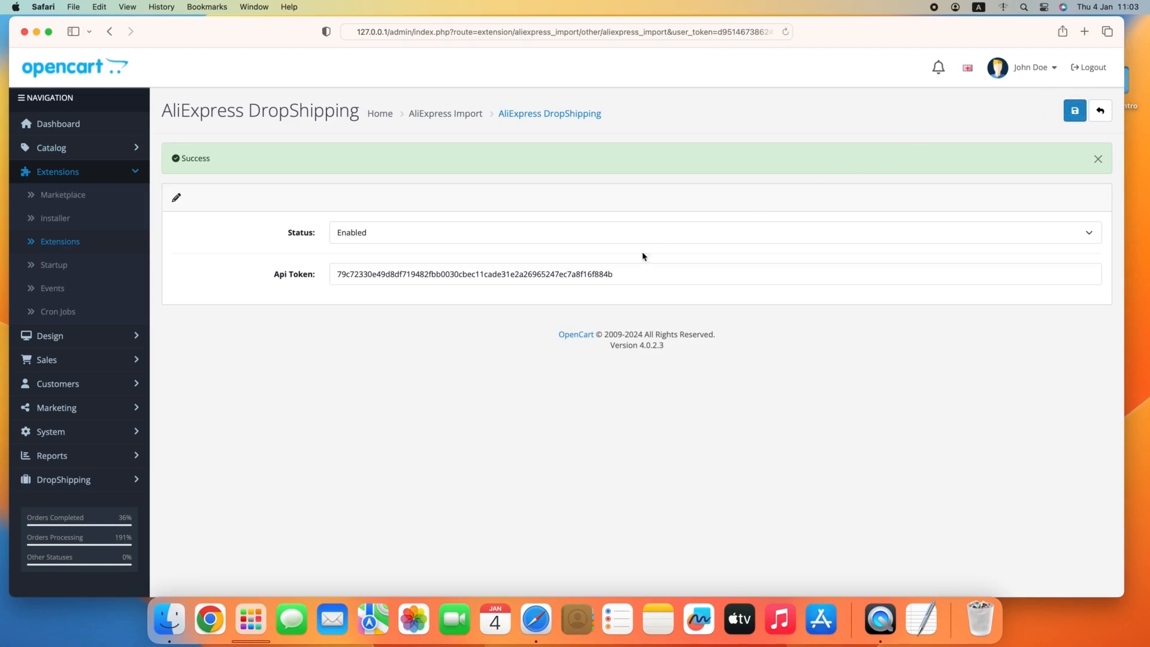
Examine the AliExpress Orders and AliExpress Products pages of the DropShipping section.
{"action": "left_click", "coordinate": [71, 481]}
{"action": "left_click", "coordinate": [71, 482]}
{"action": "left_click", "coordinate": [72, 482]}
{"action": "left_click", "coordinate": [72, 482]}
{"action": "left_click", "coordinate": [72, 483]}
{"action": "left_click", "coordinate": [74, 484]}
{"action": "left_click", "coordinate": [73, 484]}
{"action": "scroll", "coordinate": [73, 484], "scroll_direction": "down", "scroll_amount": 1}
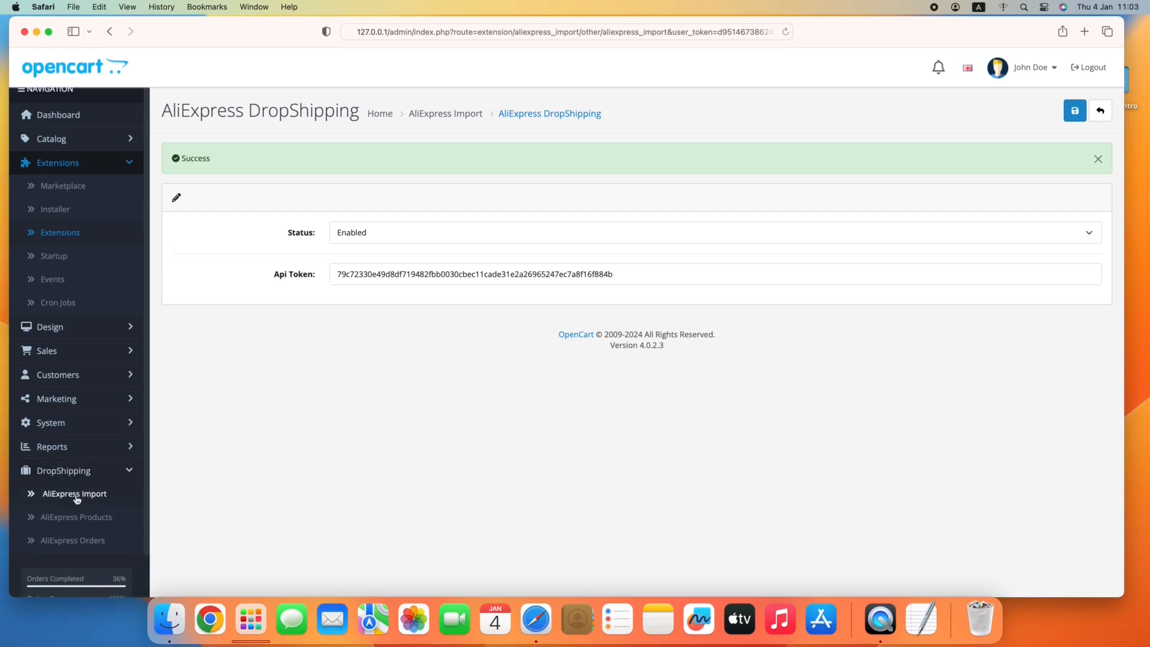
{"action": "left_click", "coordinate": [80, 542]}
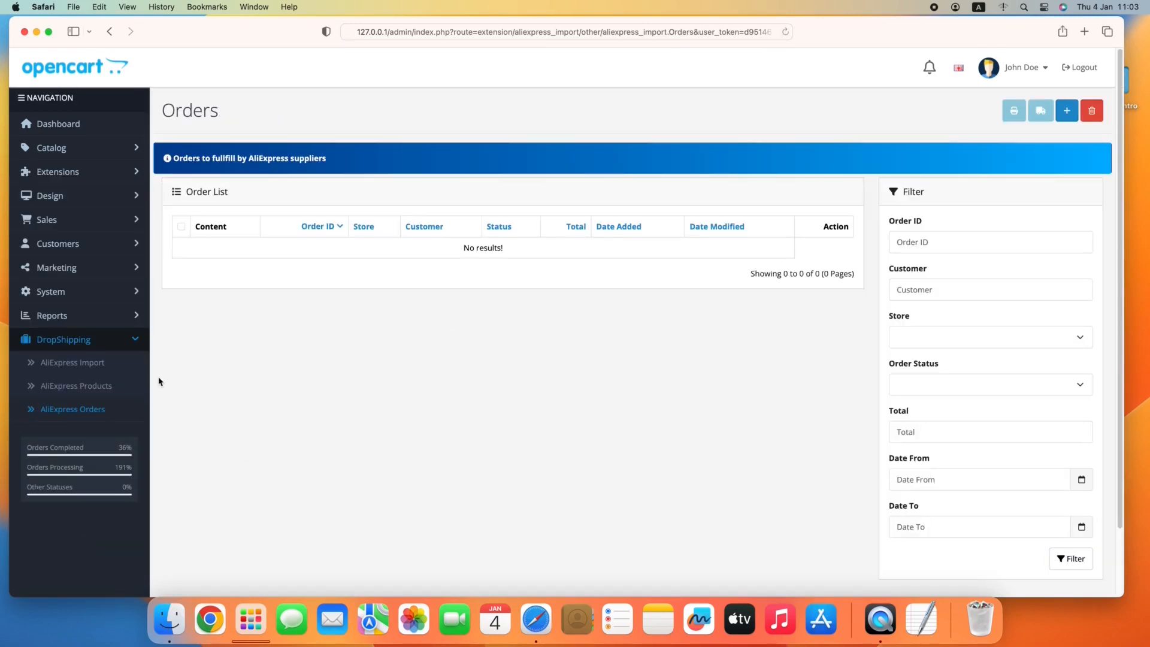
{"action": "left_click", "coordinate": [118, 387]}
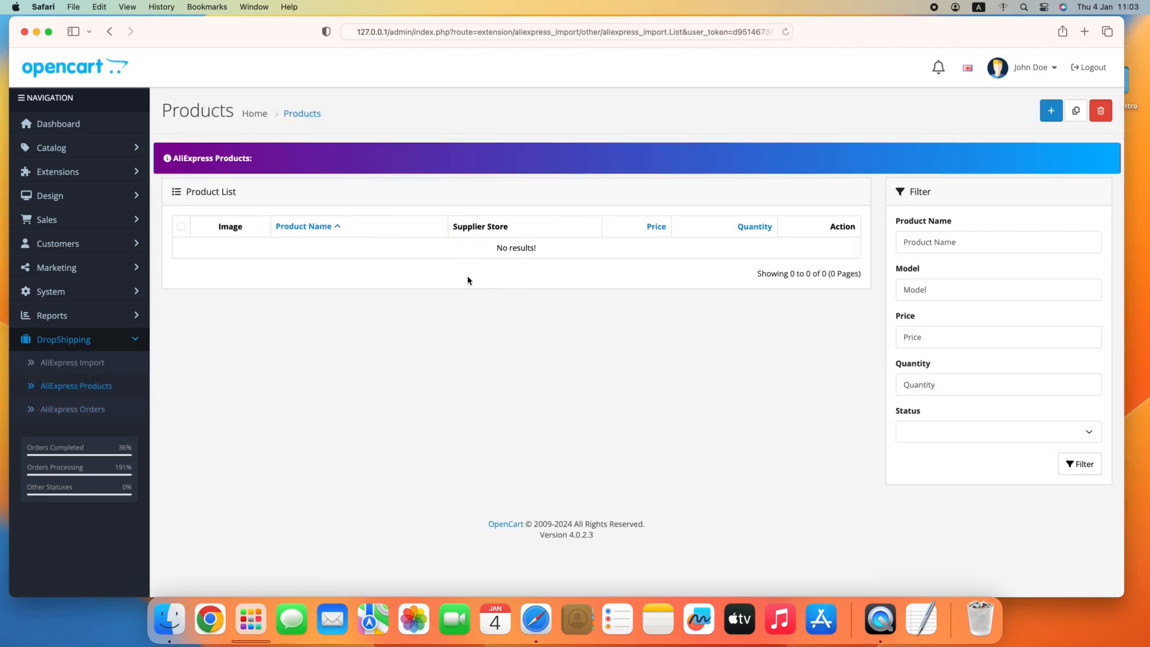
Open the AliExpress Import form and review the ship-to country options, keeping United States.
{"action": "left_click", "coordinate": [98, 365]}
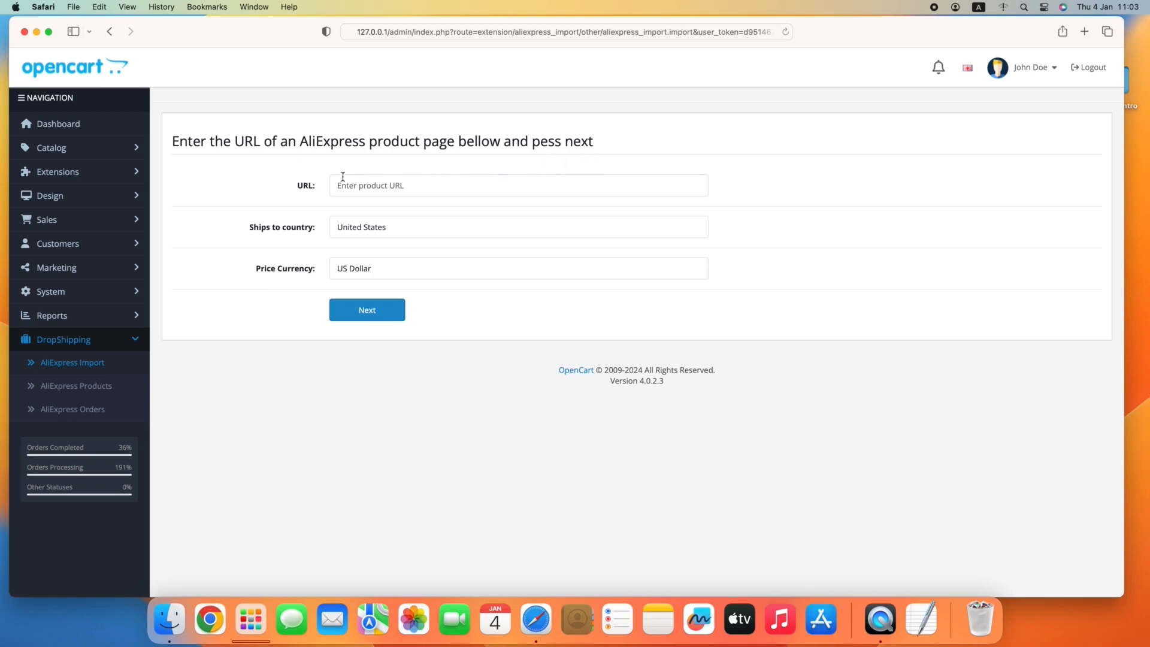
{"action": "left_click", "coordinate": [327, 235]}
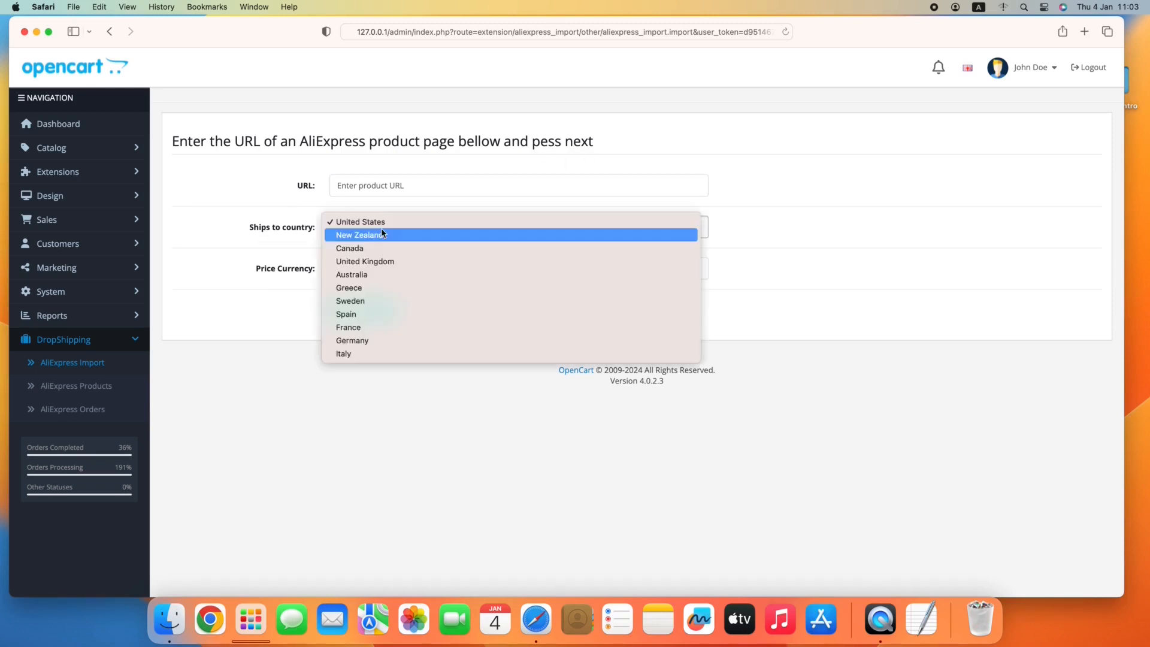
{"action": "left_click", "coordinate": [268, 246]}
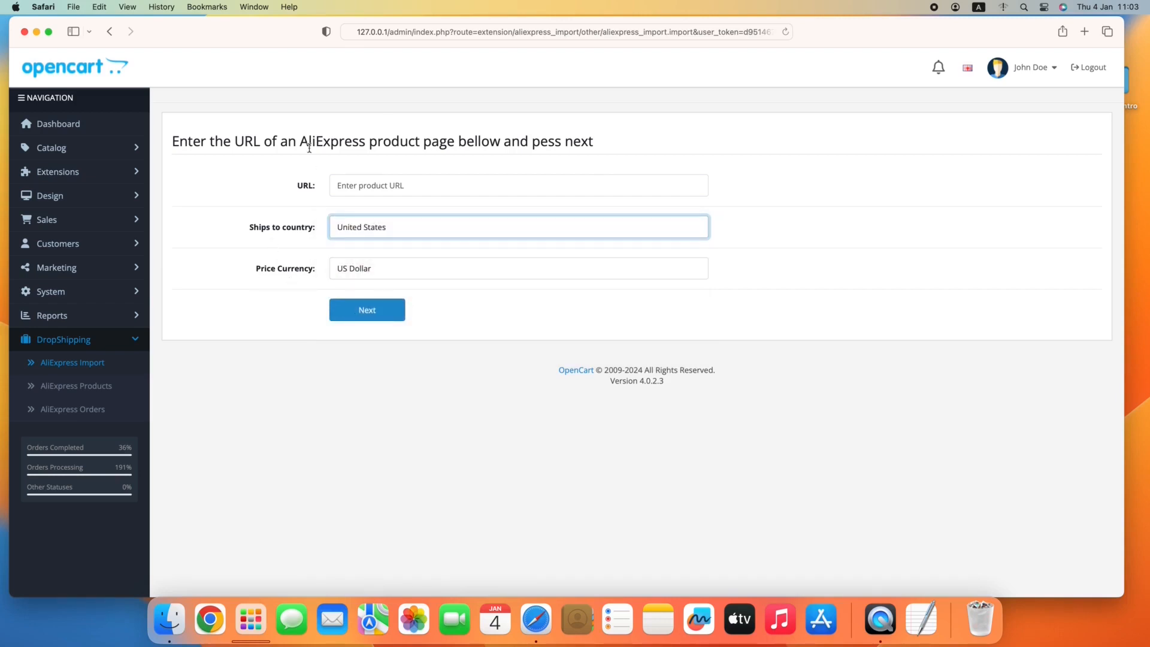
Load aliexpress.com in a new browser tab.
{"action": "left_click", "coordinate": [1085, 31]}
{"action": "type", "text": "aliexpre"}
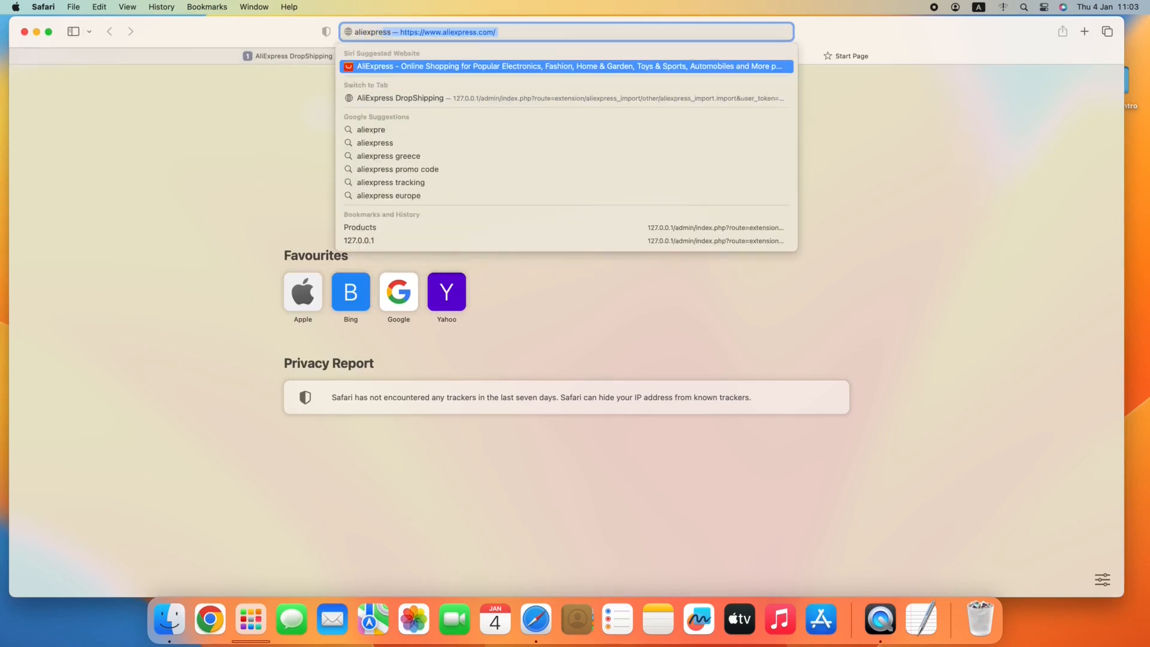
{"action": "type", "text": "ss.com"}
{"action": "key", "text": "Return"}
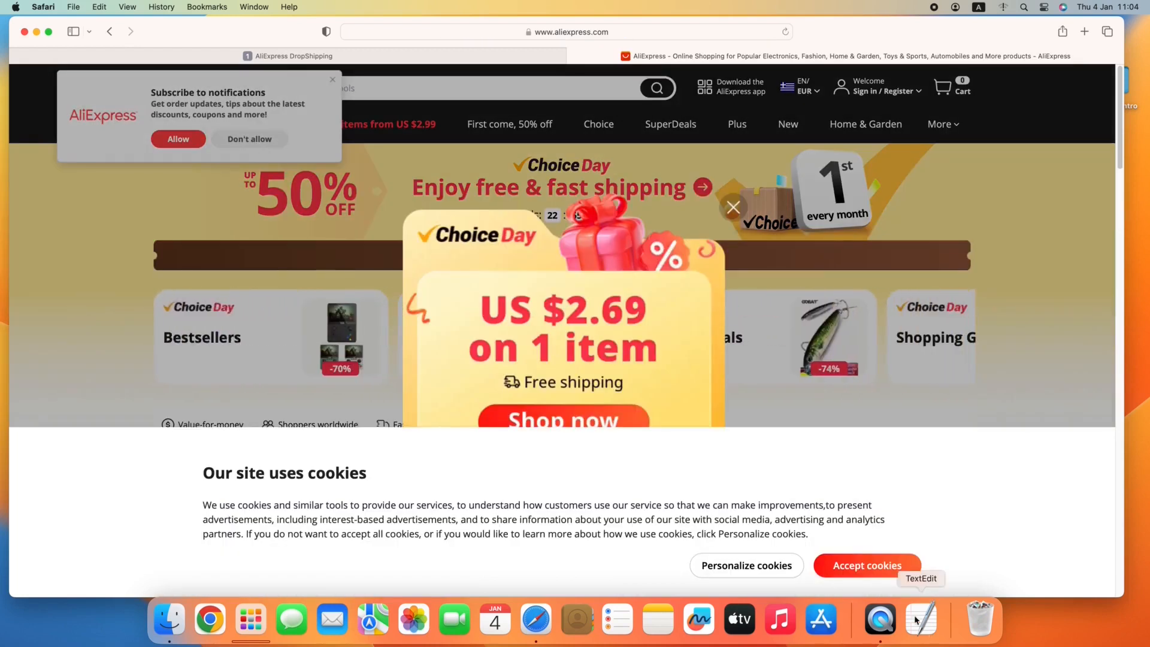
Accept the AliExpress site cookies, close the Choice Day promotion and decline the notification subscription.
{"action": "left_click", "coordinate": [875, 568]}
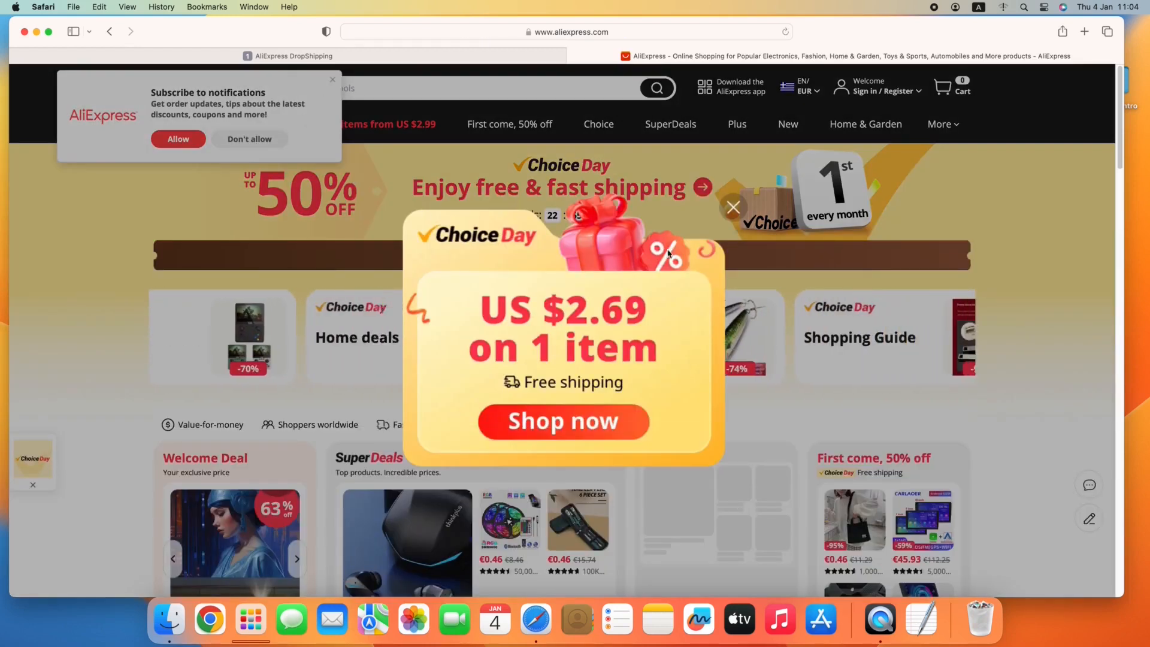
{"action": "left_click", "coordinate": [733, 208]}
{"action": "left_click", "coordinate": [258, 140]}
Browse the AliExpress home page products and open the 3D Moving Sand Art Picture item page.
{"action": "scroll", "coordinate": [469, 209], "scroll_direction": "down", "scroll_amount": 20}
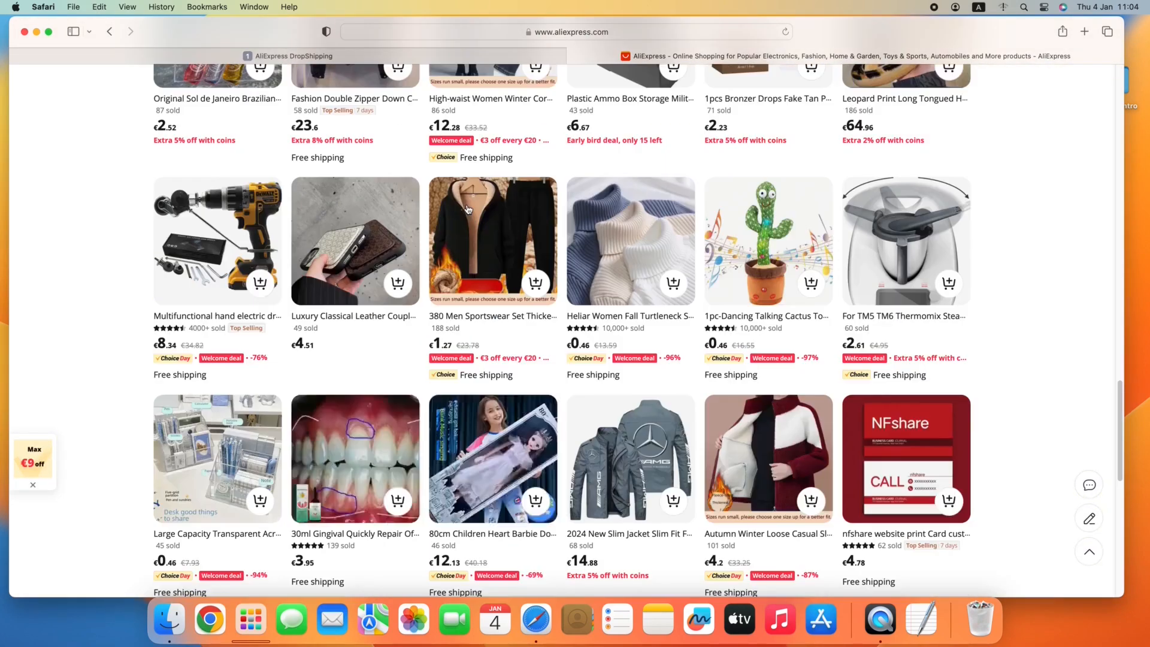
{"action": "scroll", "coordinate": [469, 209], "scroll_direction": "down", "scroll_amount": 10}
{"action": "scroll", "coordinate": [120, 200], "scroll_direction": "down", "scroll_amount": 10}
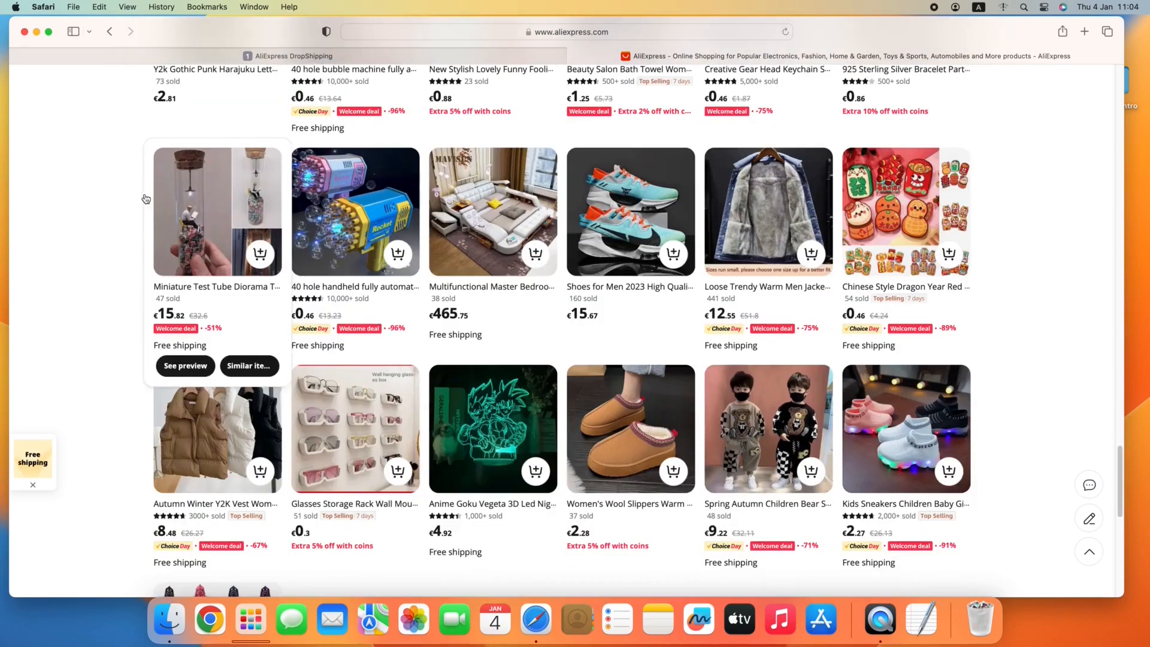
{"action": "scroll", "coordinate": [146, 199], "scroll_direction": "down", "scroll_amount": 10}
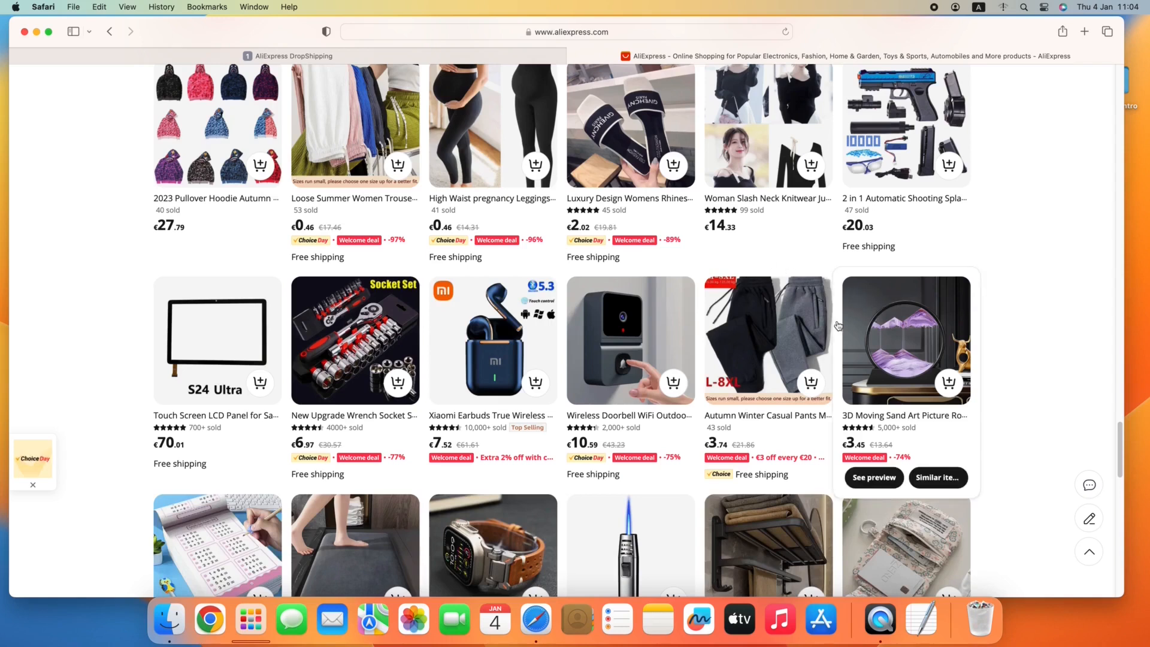
{"action": "left_click", "coordinate": [869, 319]}
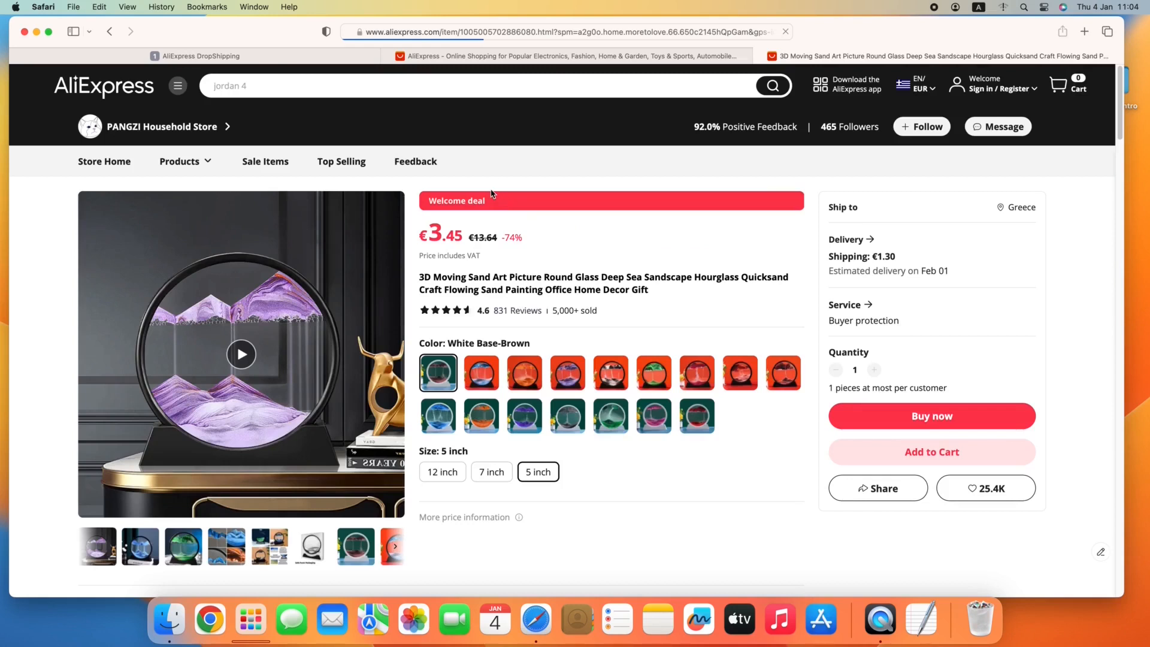
Copy the web address of the 3D Moving Sand Art Picture product page.
{"action": "left_click", "coordinate": [503, 33]}
{"action": "right_click", "coordinate": [503, 33]}
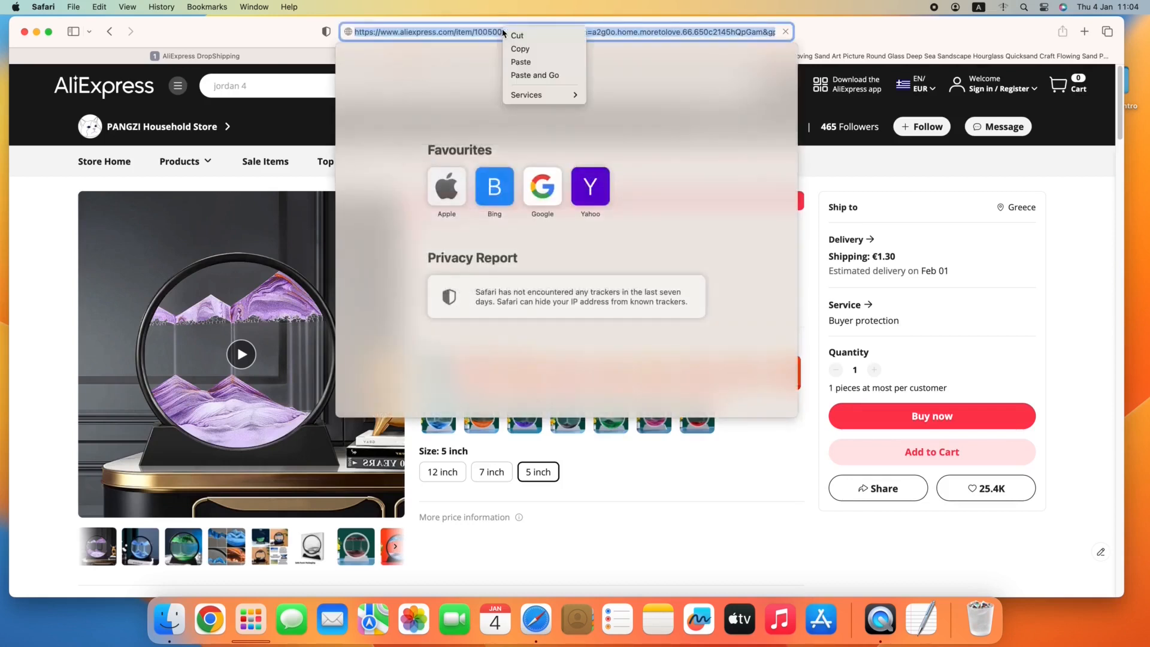
{"action": "left_click", "coordinate": [523, 54]}
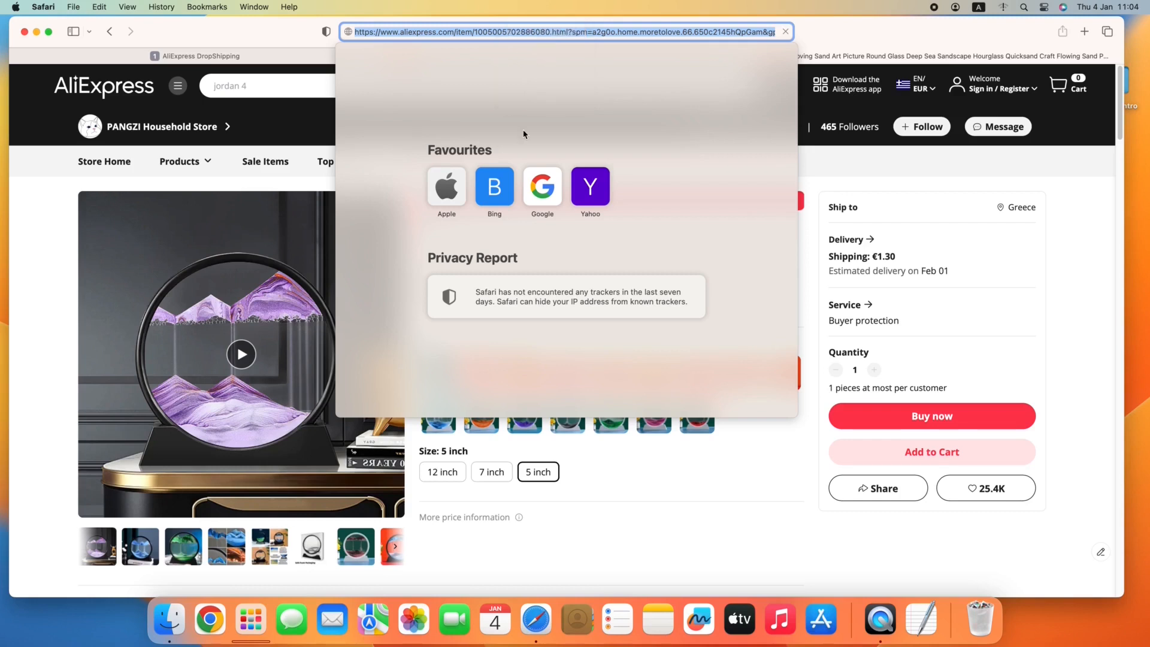
{"action": "left_click", "coordinate": [660, 447]}
Return to the AliExpress DropShipping import form and paste the copied product address as the URL.
{"action": "left_click", "coordinate": [225, 55]}
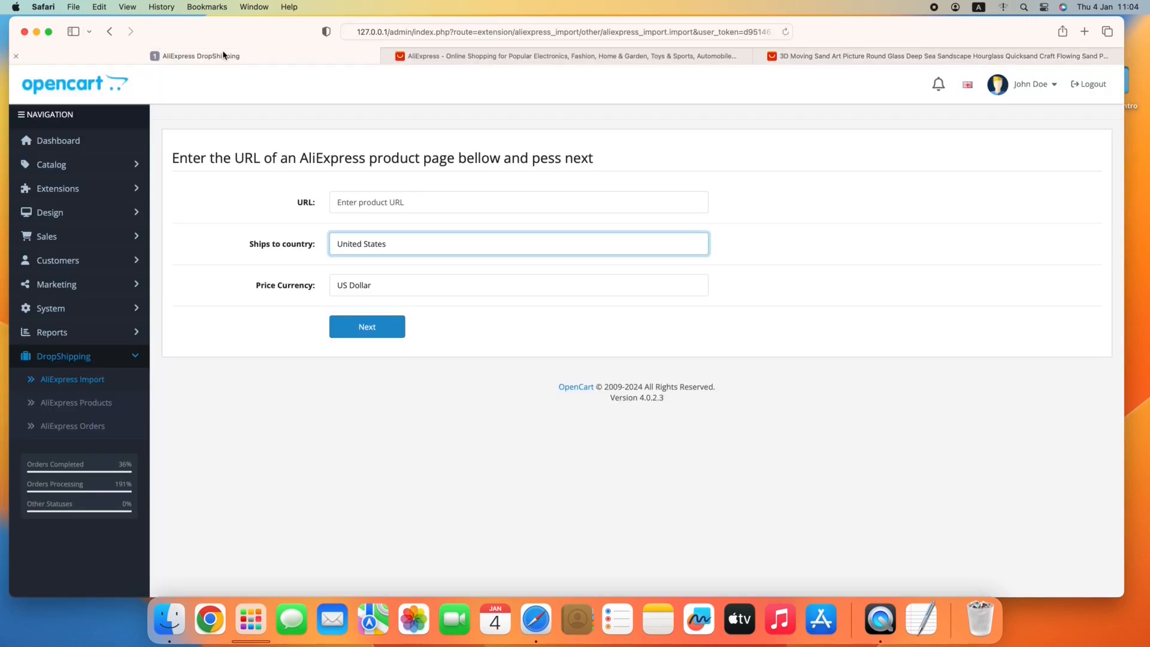
{"action": "left_click", "coordinate": [341, 198]}
{"action": "right_click", "coordinate": [346, 200]}
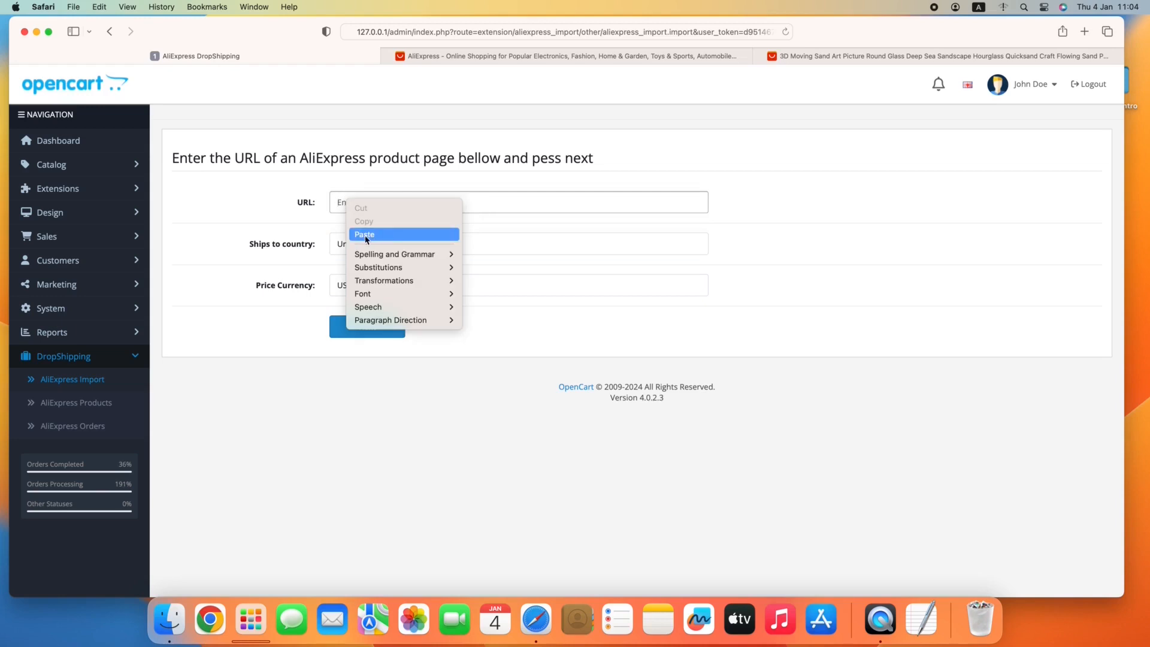
{"action": "left_click", "coordinate": [367, 235]}
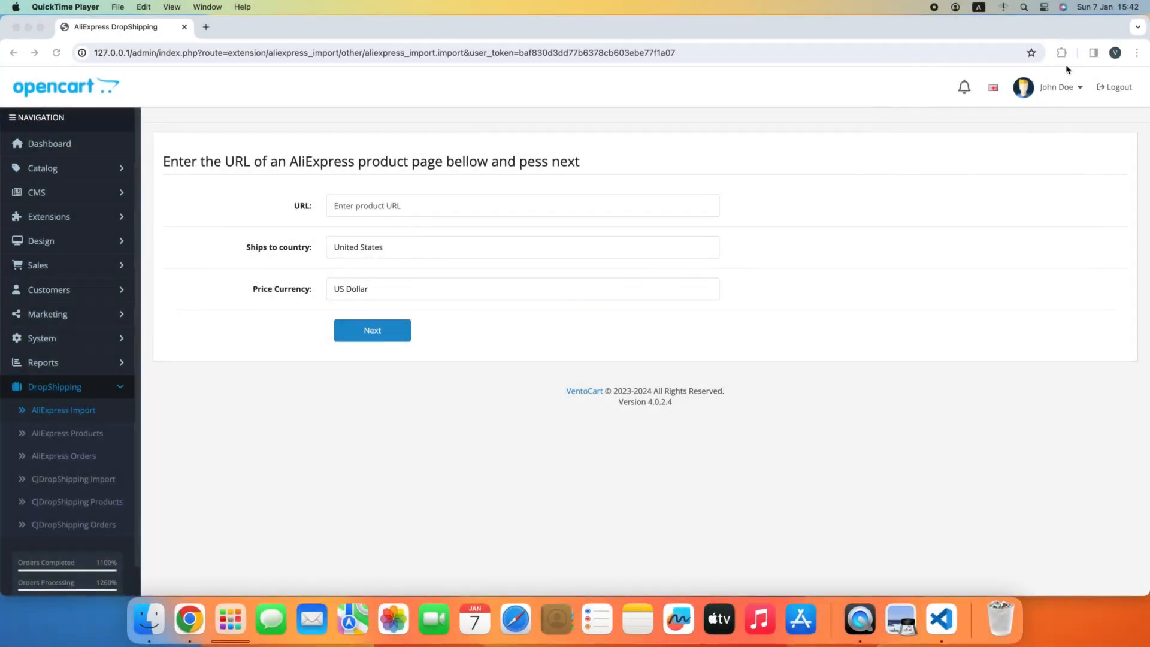
{"action": "left_click", "coordinate": [1062, 53]}
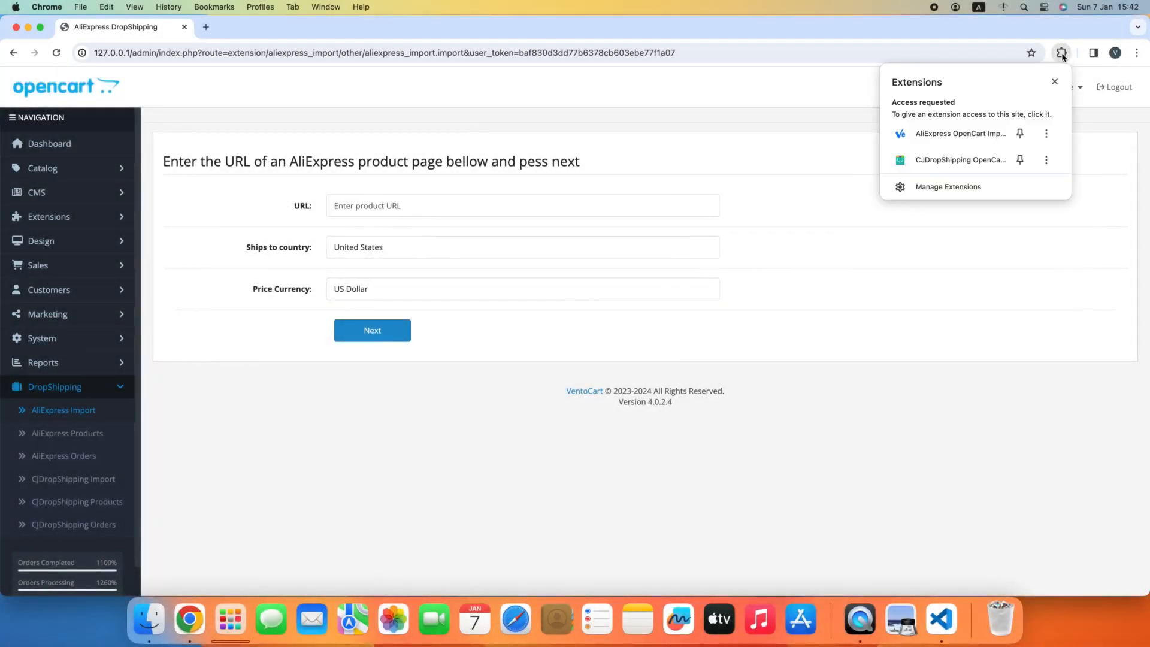
{"action": "left_click", "coordinate": [923, 140]}
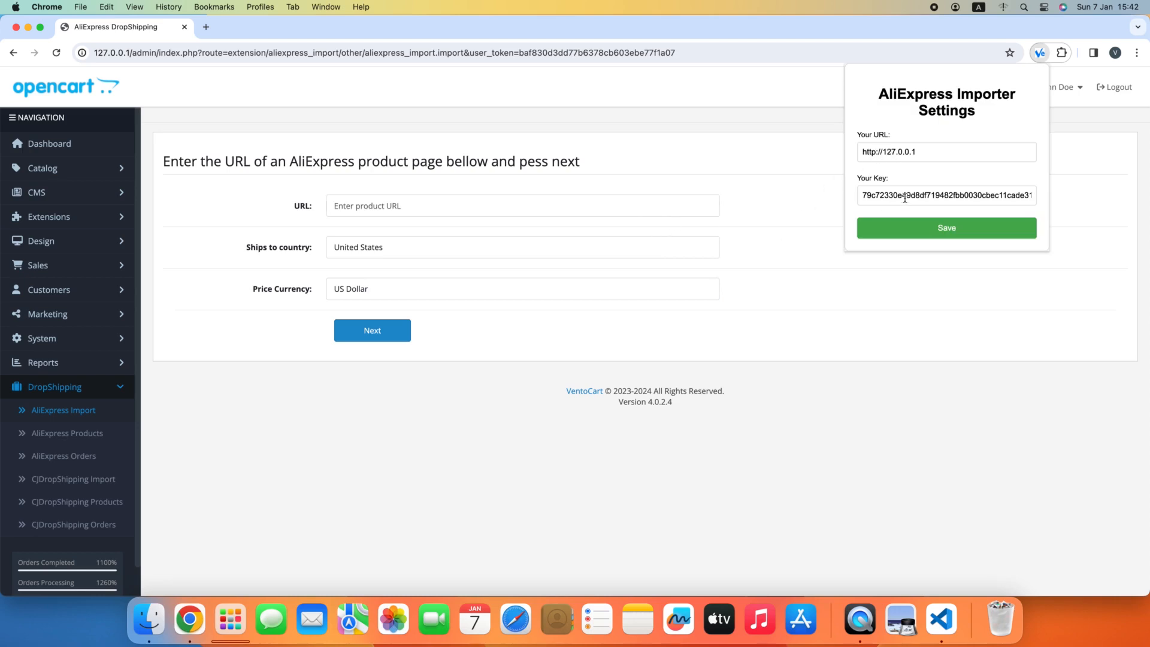
{"action": "left_click", "coordinate": [913, 233]}
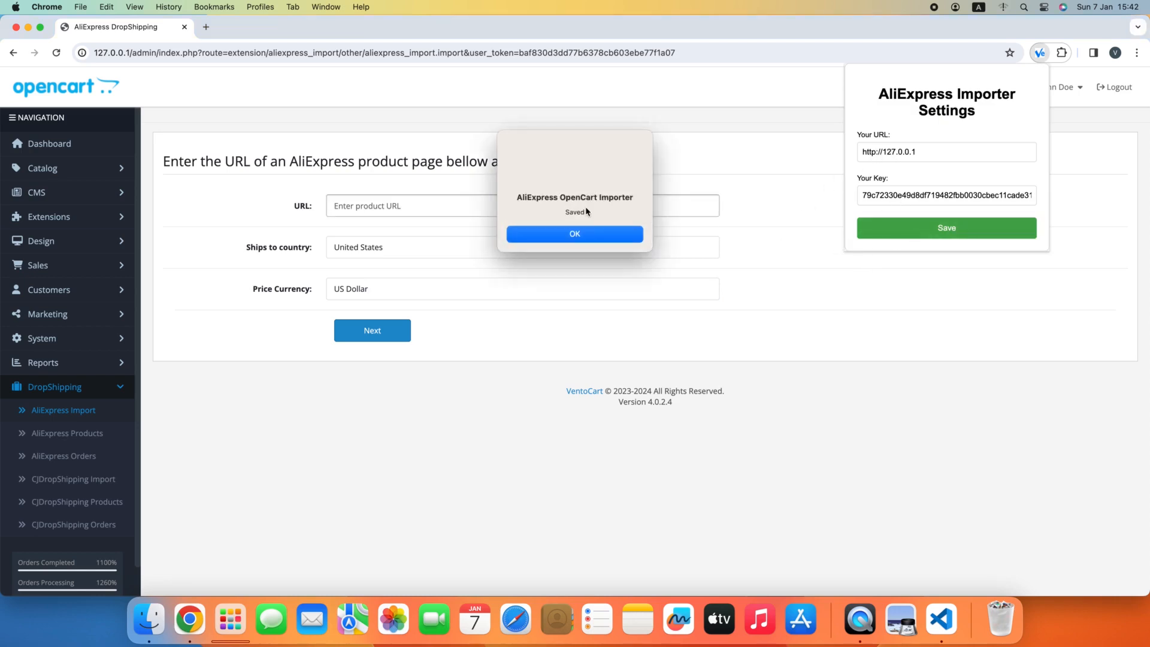
{"action": "left_click", "coordinate": [581, 234]}
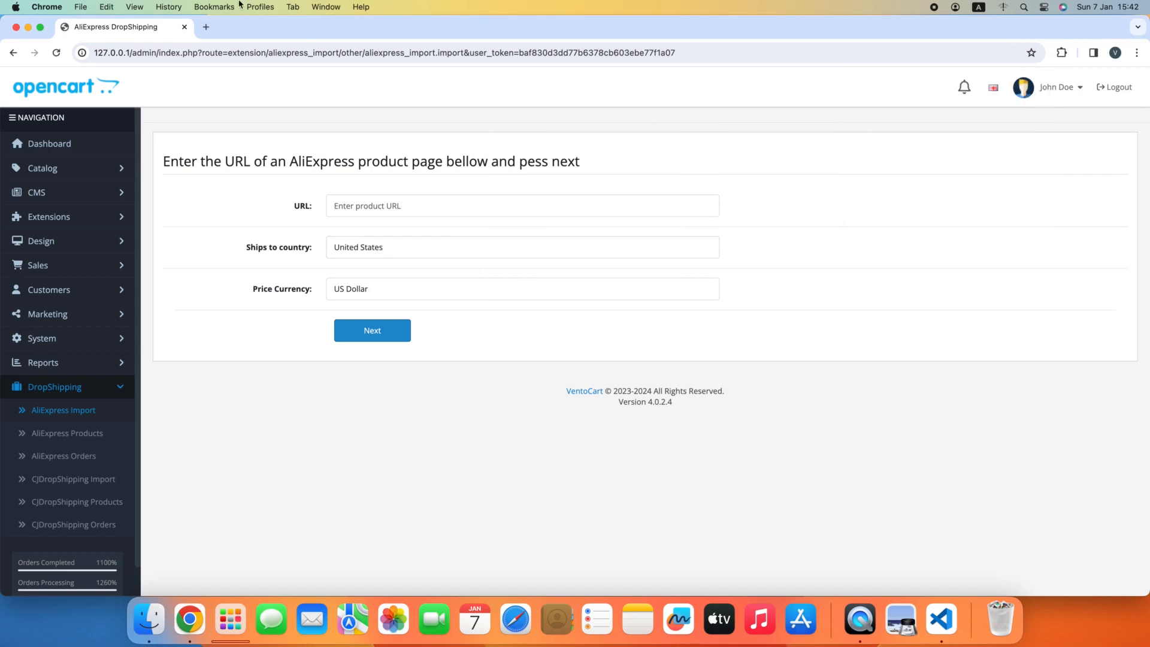
Open AliExpress in a new tab, open the red men's sneakers product from the home page and close the home page tab.
{"action": "left_click", "coordinate": [206, 27]}
{"action": "type", "text": "a"}
{"action": "key", "text": "Return"}
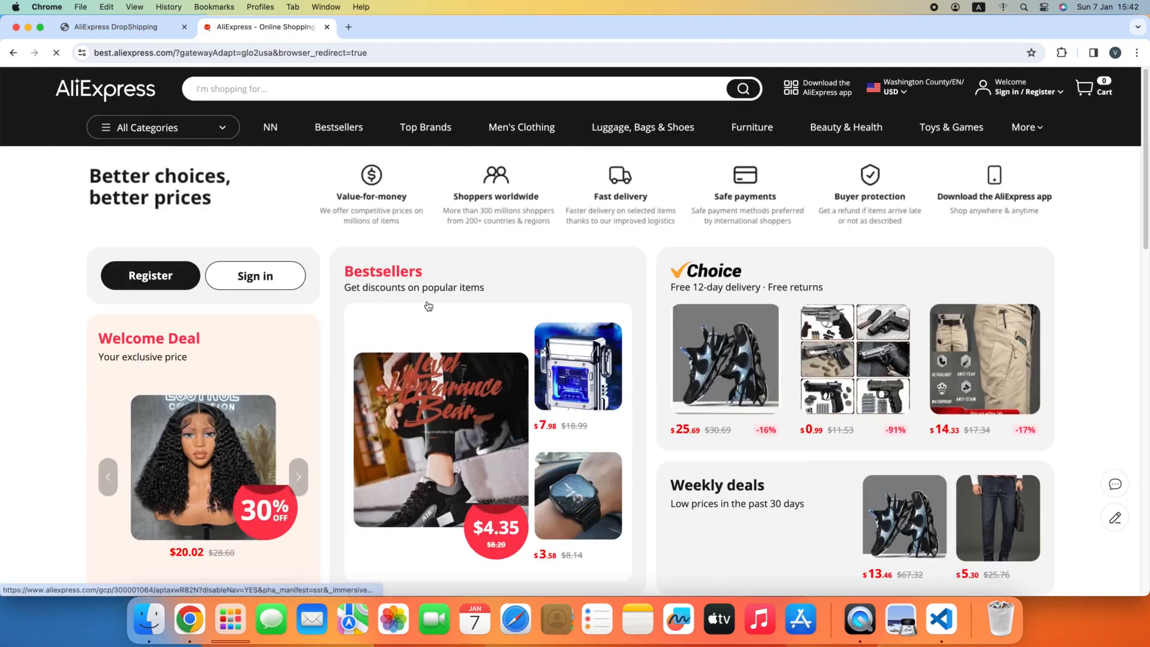
{"action": "scroll", "coordinate": [423, 281], "scroll_direction": "down", "scroll_amount": 5}
{"action": "scroll", "coordinate": [422, 281], "scroll_direction": "down", "scroll_amount": 8}
{"action": "scroll", "coordinate": [422, 271], "scroll_direction": "up", "scroll_amount": 4}
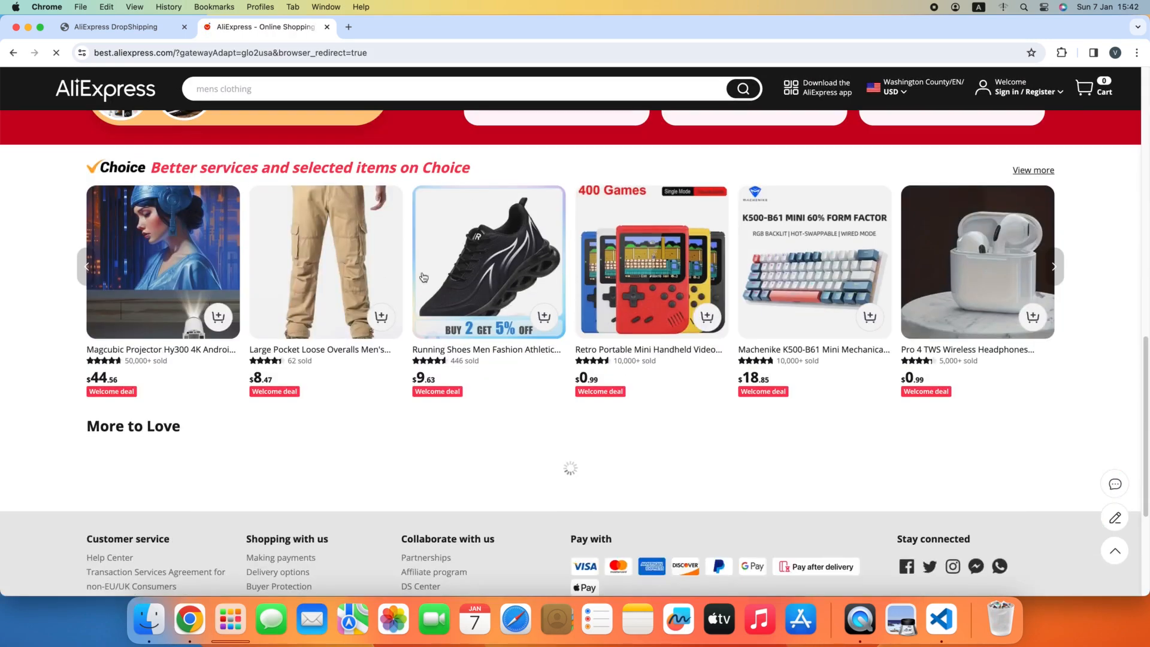
{"action": "scroll", "coordinate": [447, 308], "scroll_direction": "down", "scroll_amount": 8}
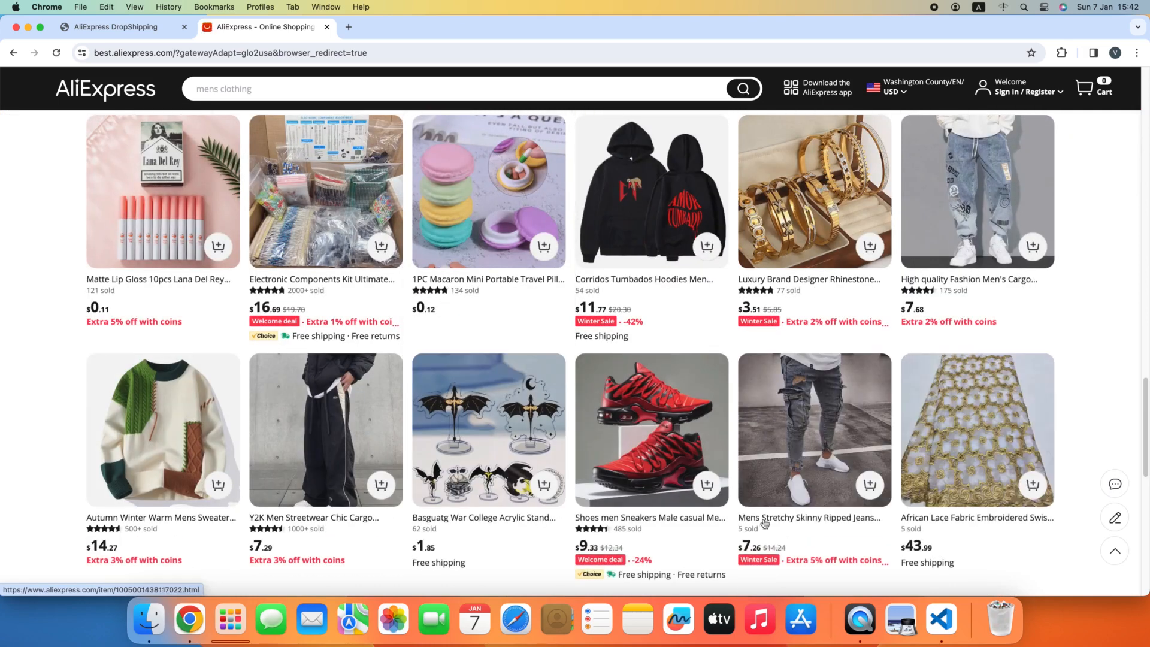
{"action": "left_click", "coordinate": [687, 378]}
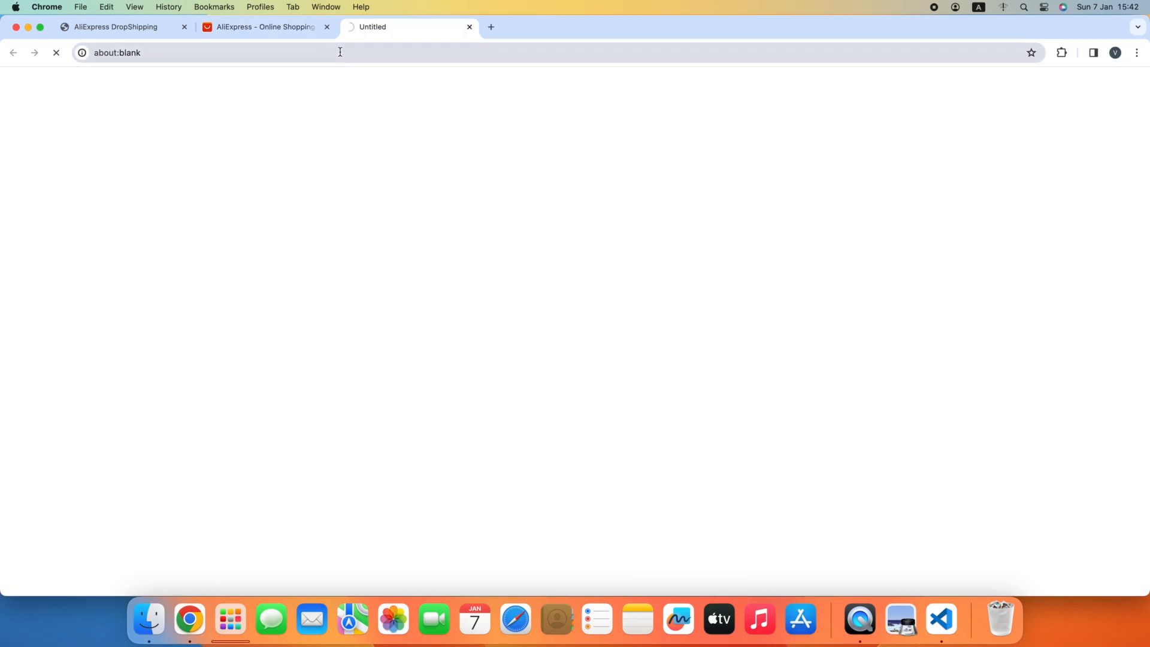
{"action": "left_click", "coordinate": [327, 27]}
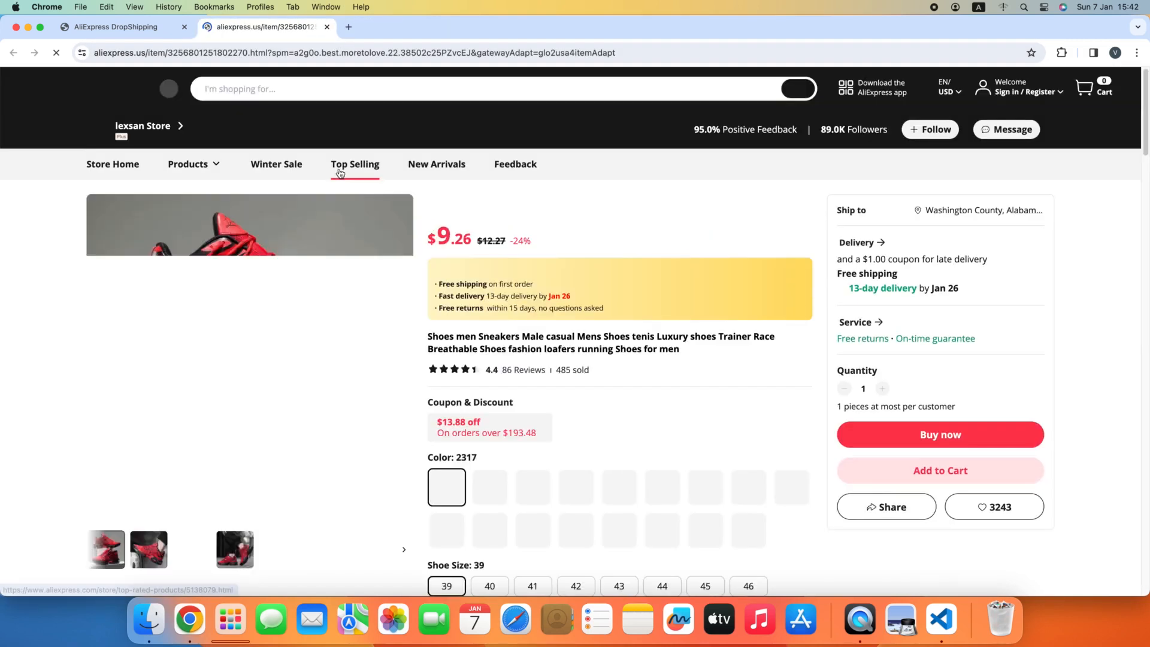
Accept the site's cookies, add the red sneakers to the VentoCart import list and dismiss the message.
{"action": "scroll", "coordinate": [719, 257], "scroll_direction": "down", "scroll_amount": 3}
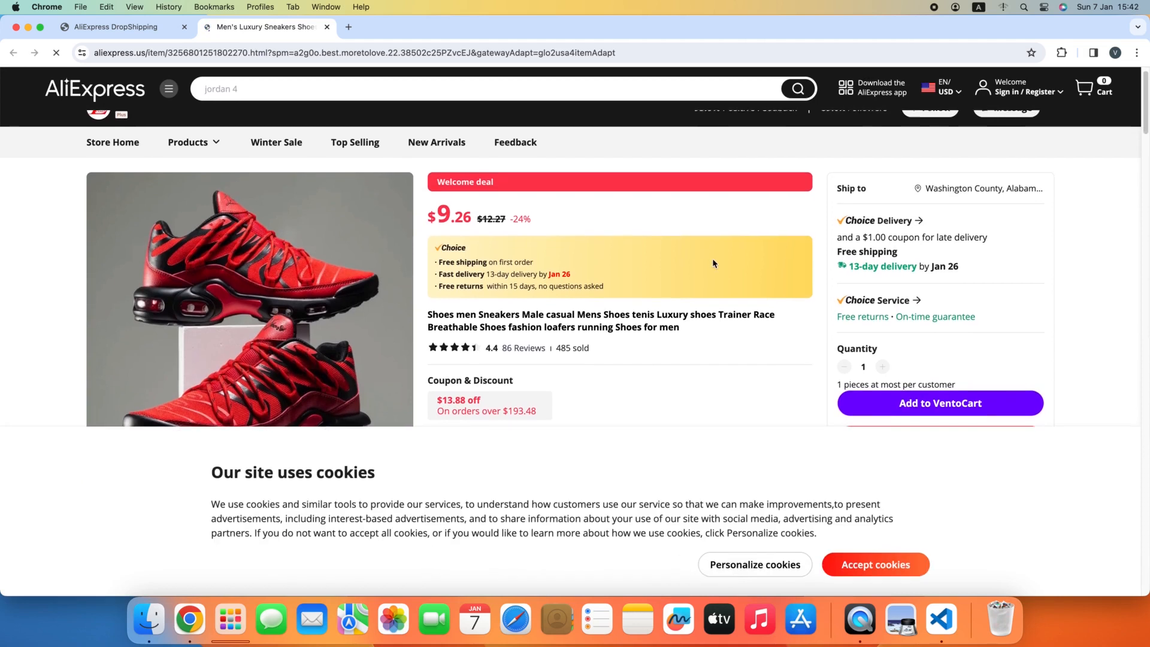
{"action": "left_click", "coordinate": [859, 561]}
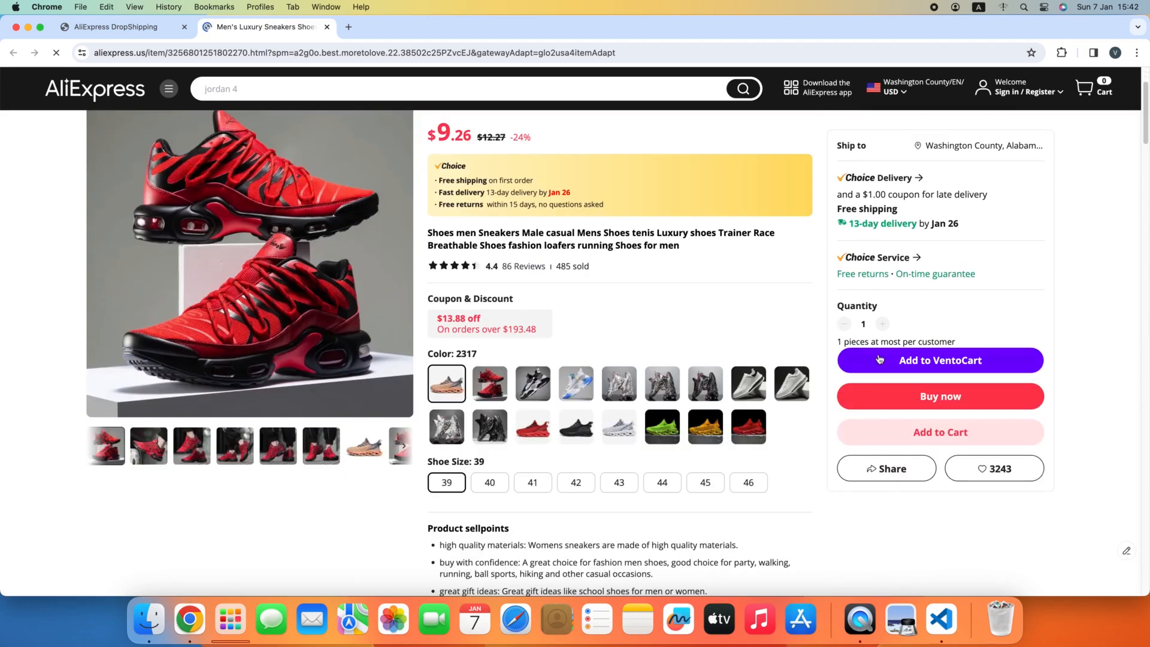
{"action": "left_click", "coordinate": [927, 365]}
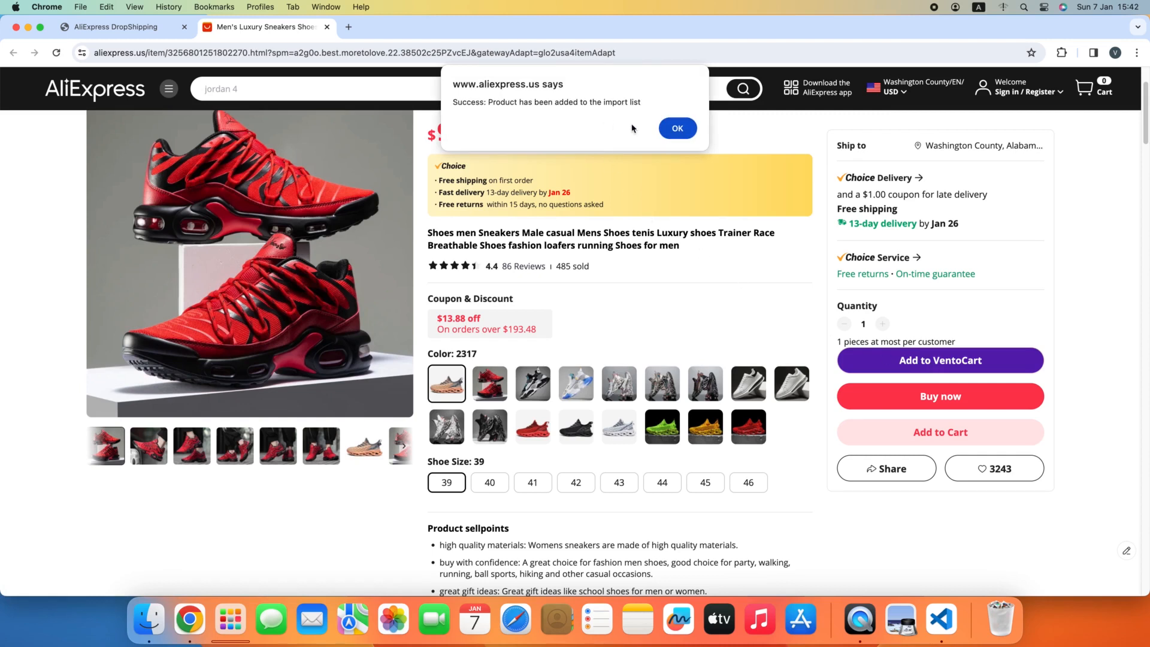
{"action": "left_click", "coordinate": [675, 131]}
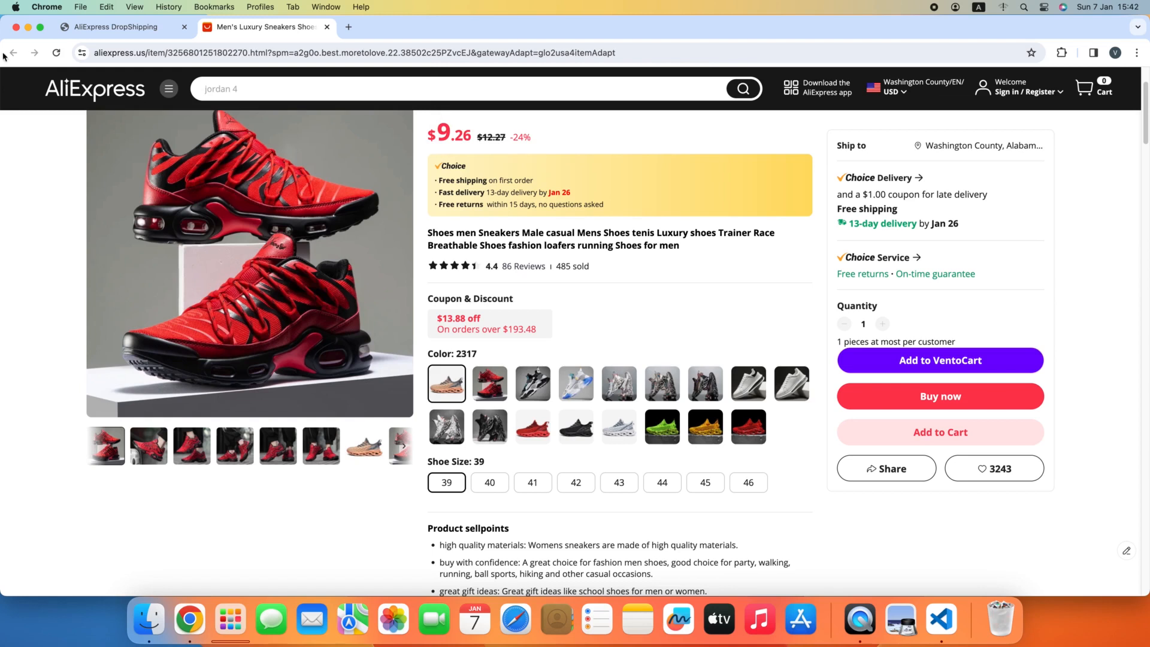
Return to the AliExpress Import form, choose the men's sneakers from the extension's product list and proceed with the import.
{"action": "left_click", "coordinate": [328, 27]}
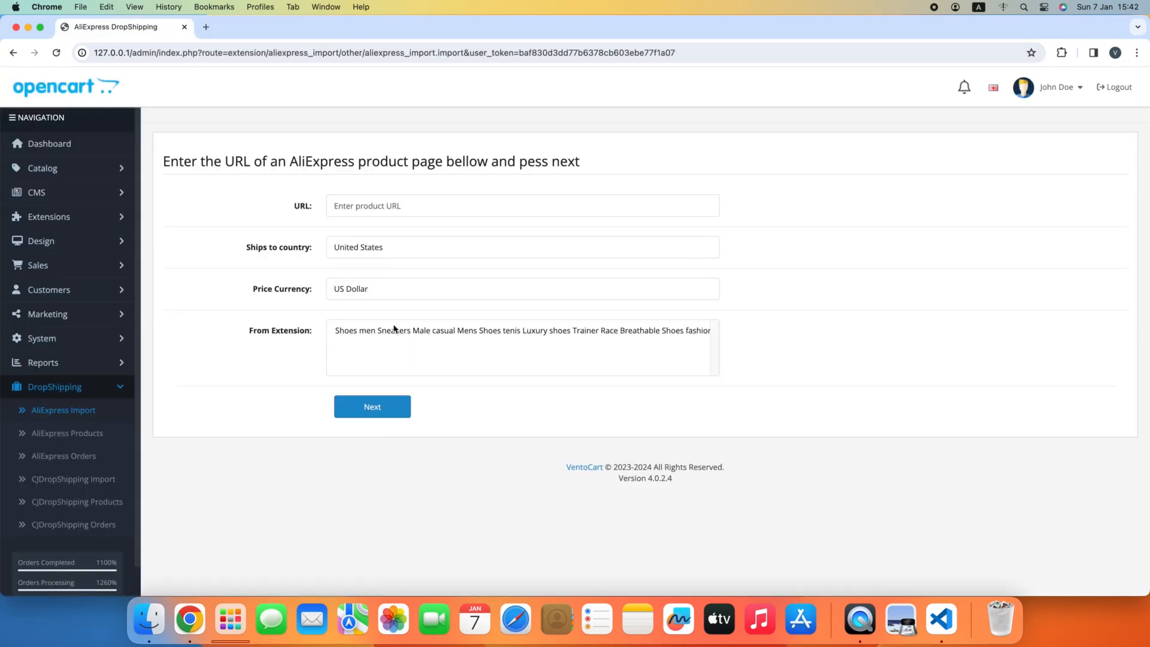
{"action": "left_click", "coordinate": [374, 336]}
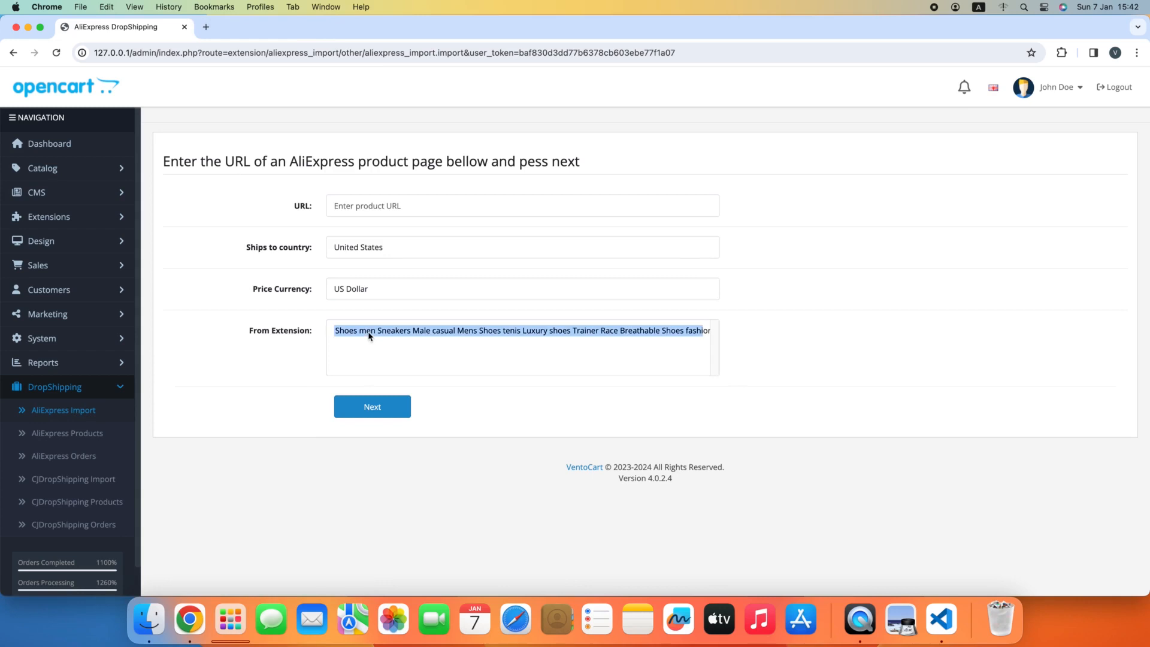
{"action": "left_click", "coordinate": [371, 407]}
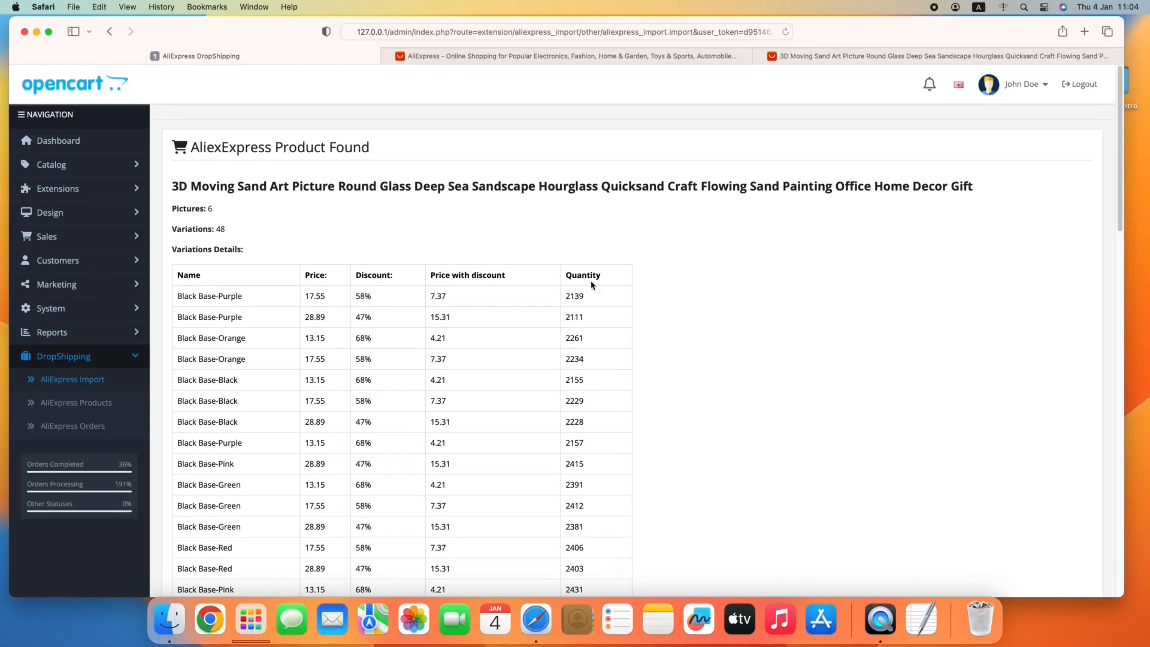
Review the 3D Moving Sand Art Picture's variations and set its shipping option to AliExpress Premium Shipping - $9.90.
{"action": "scroll", "coordinate": [725, 243], "scroll_direction": "down", "scroll_amount": 3}
{"action": "scroll", "coordinate": [724, 243], "scroll_direction": "down", "scroll_amount": 18}
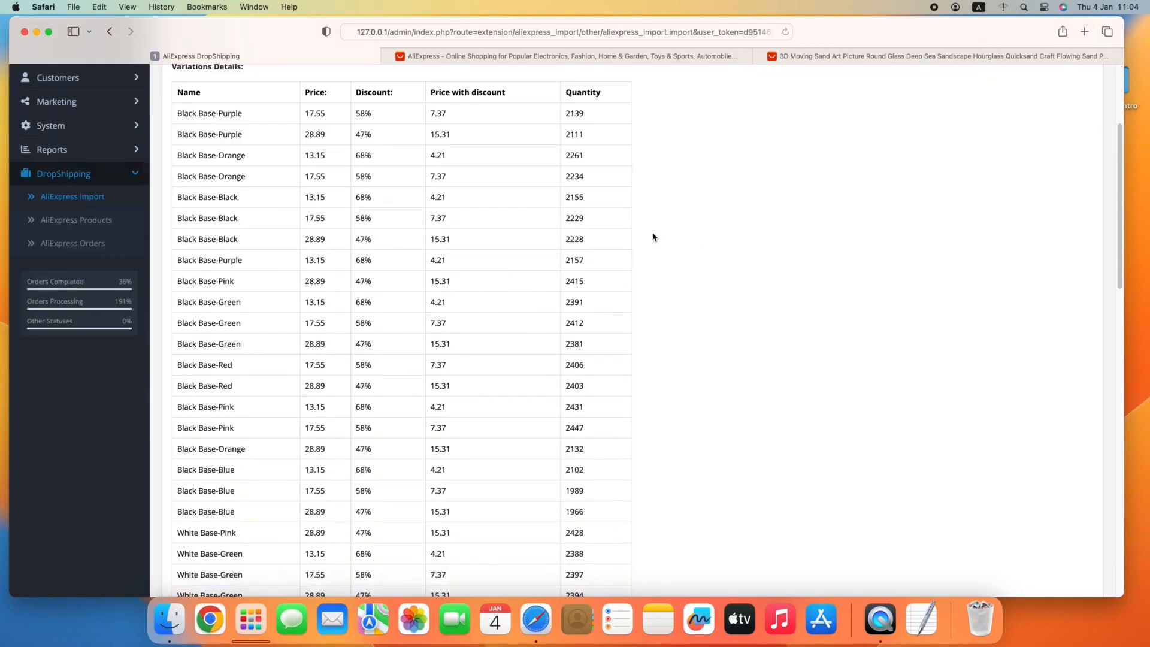
{"action": "scroll", "coordinate": [562, 239], "scroll_direction": "down", "scroll_amount": 14}
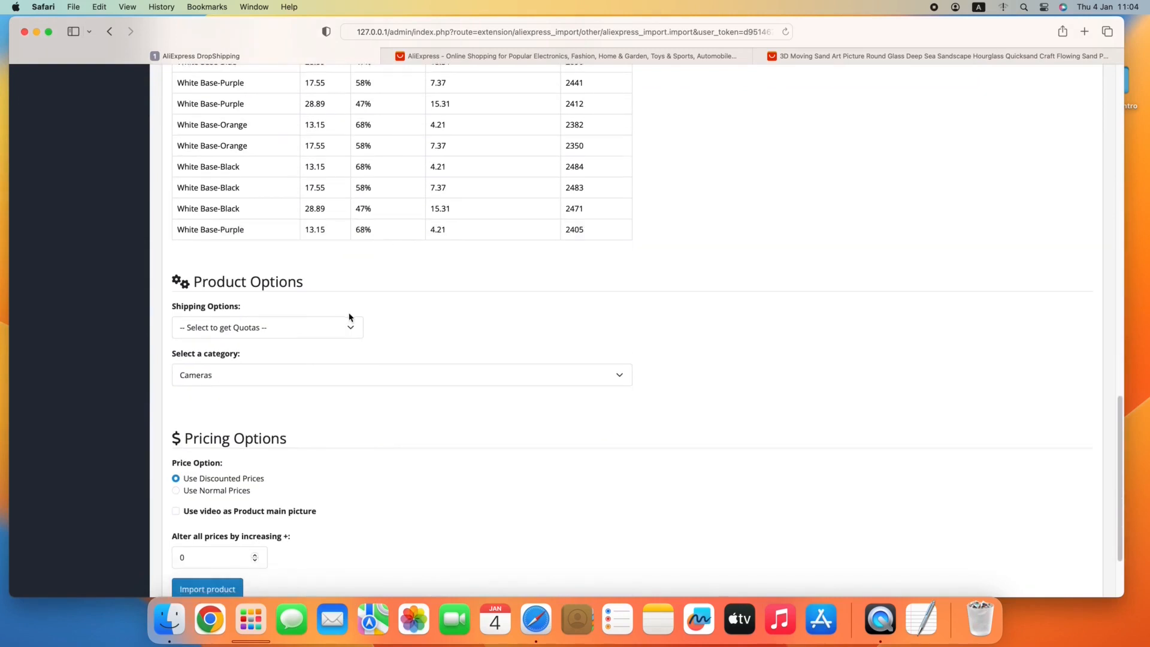
{"action": "left_click", "coordinate": [226, 330]}
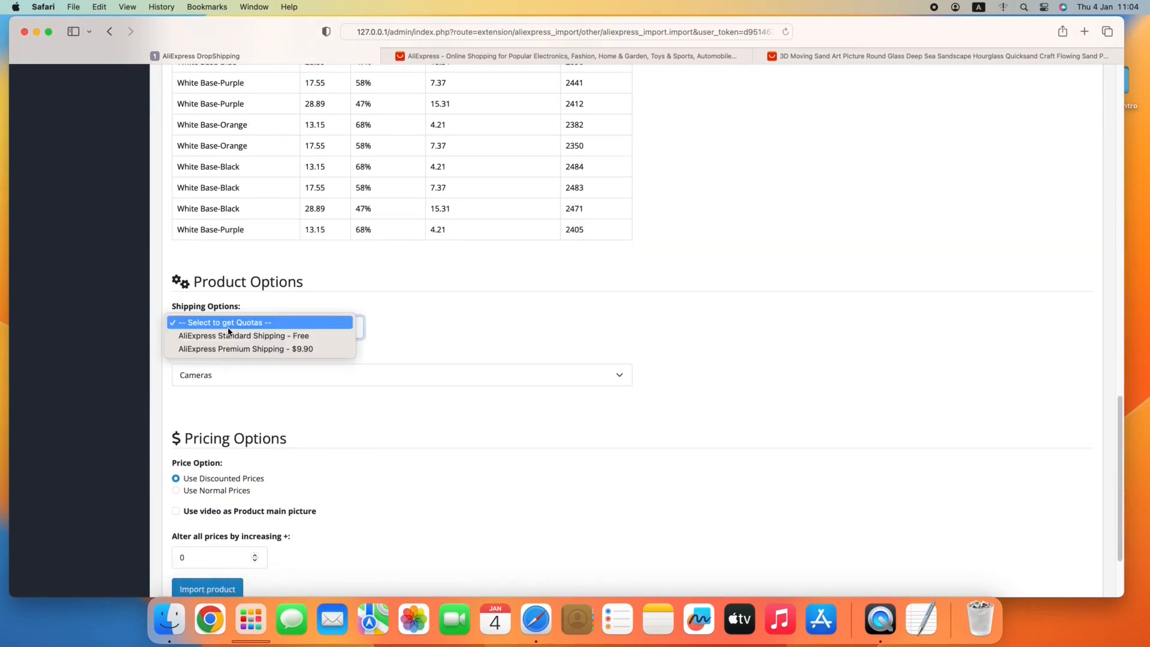
{"action": "left_click", "coordinate": [228, 336]}
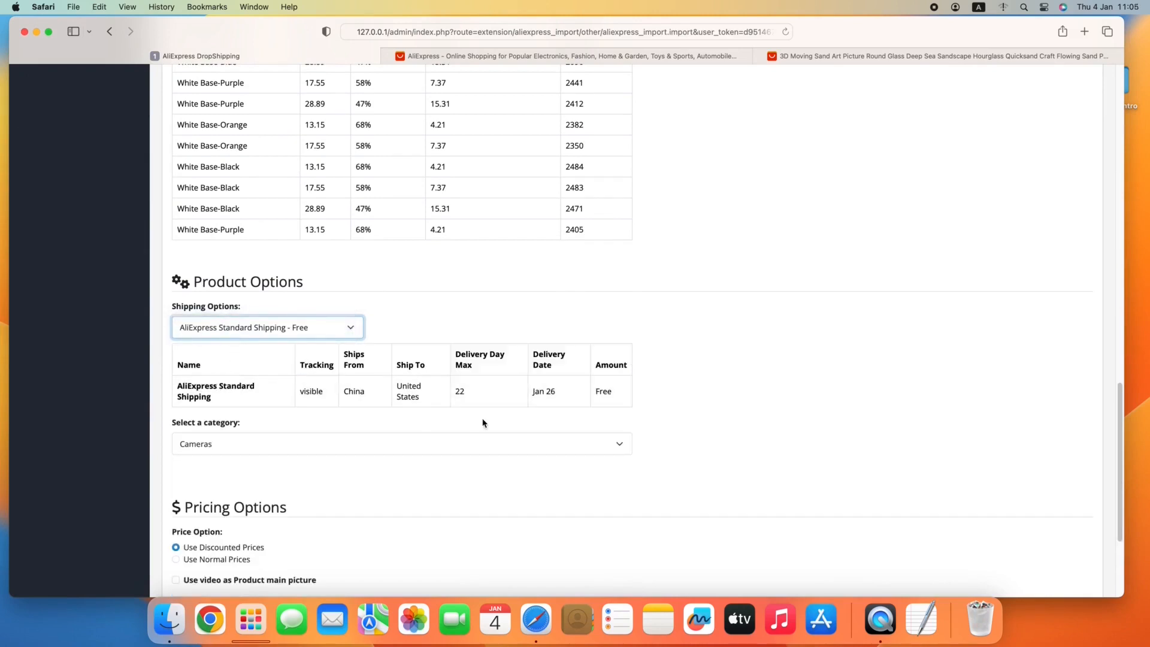
{"action": "left_click", "coordinate": [279, 328]}
{"action": "left_click", "coordinate": [242, 336]}
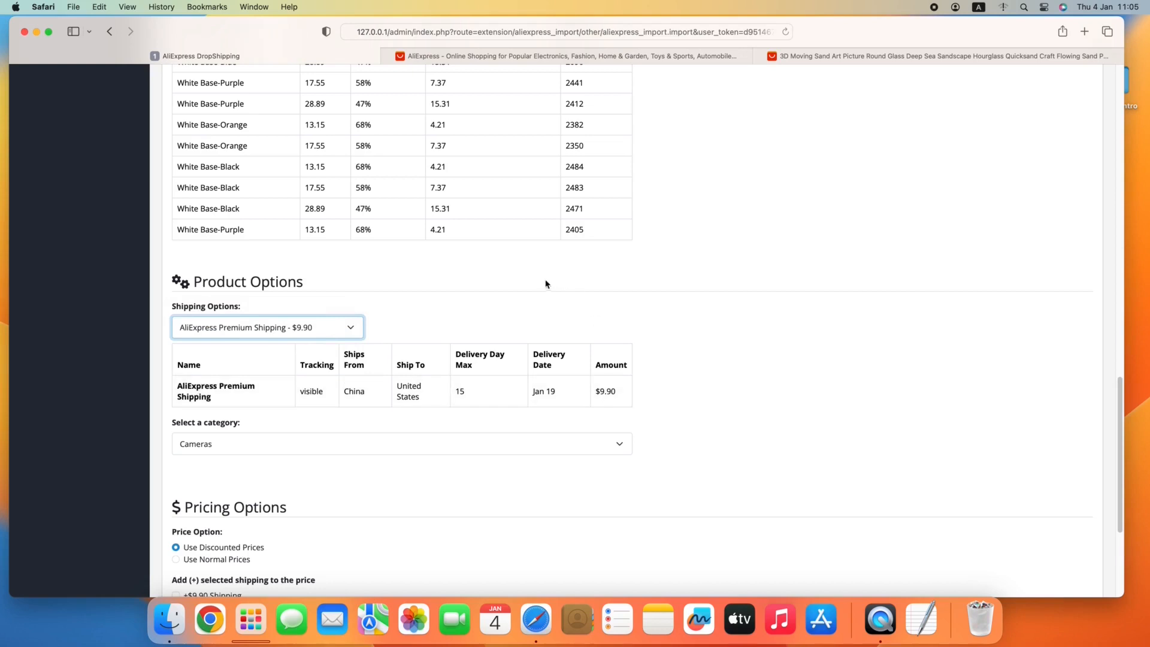
Set the category of the product being imported to Desktops.
{"action": "scroll", "coordinate": [507, 277], "scroll_direction": "down", "scroll_amount": 2}
{"action": "left_click", "coordinate": [249, 387]}
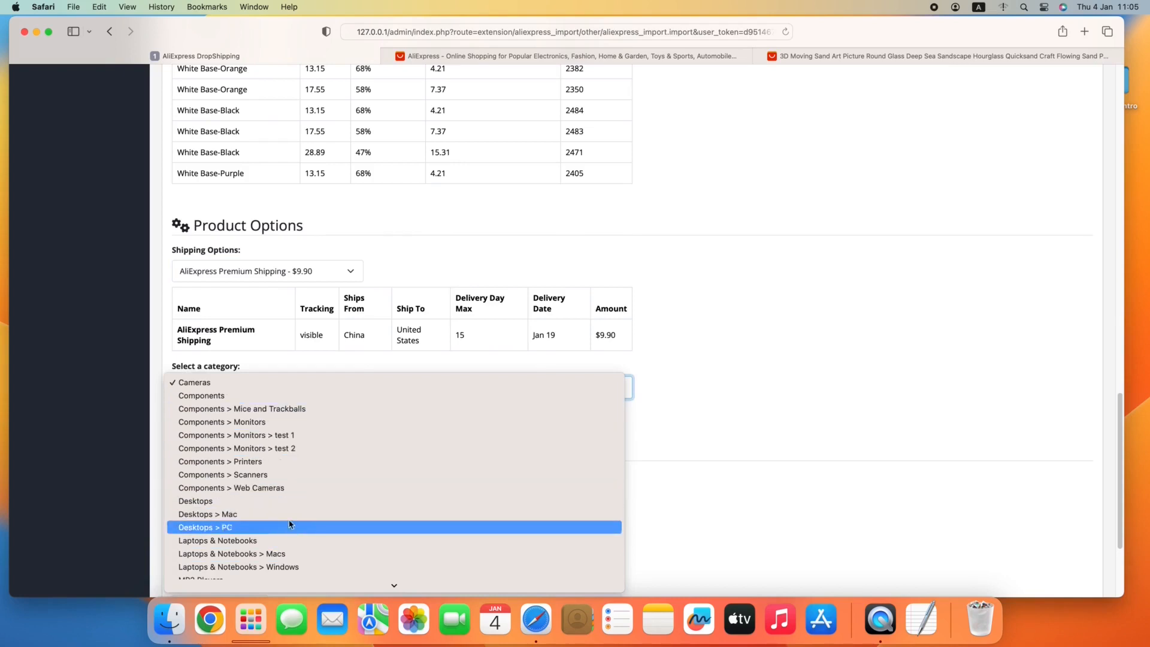
{"action": "left_click", "coordinate": [281, 505]}
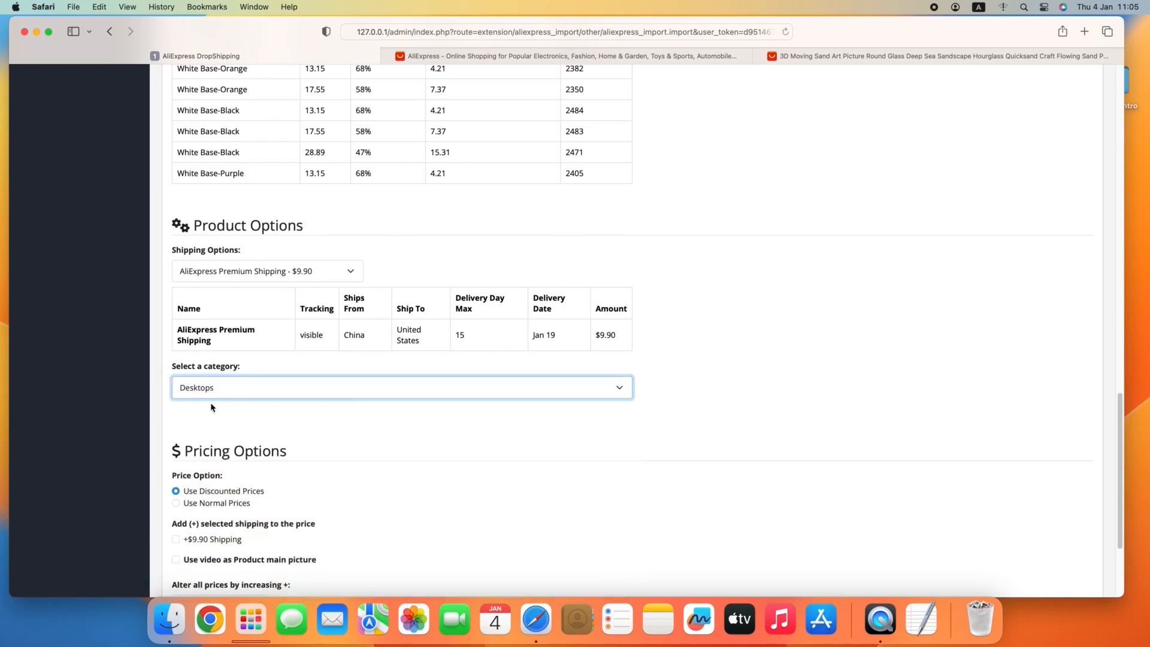
{"action": "left_click", "coordinate": [269, 421]}
Adjust the pricing options to use discounted prices with an increase on all prices, and import the product.
{"action": "scroll", "coordinate": [354, 393], "scroll_direction": "down", "scroll_amount": 3}
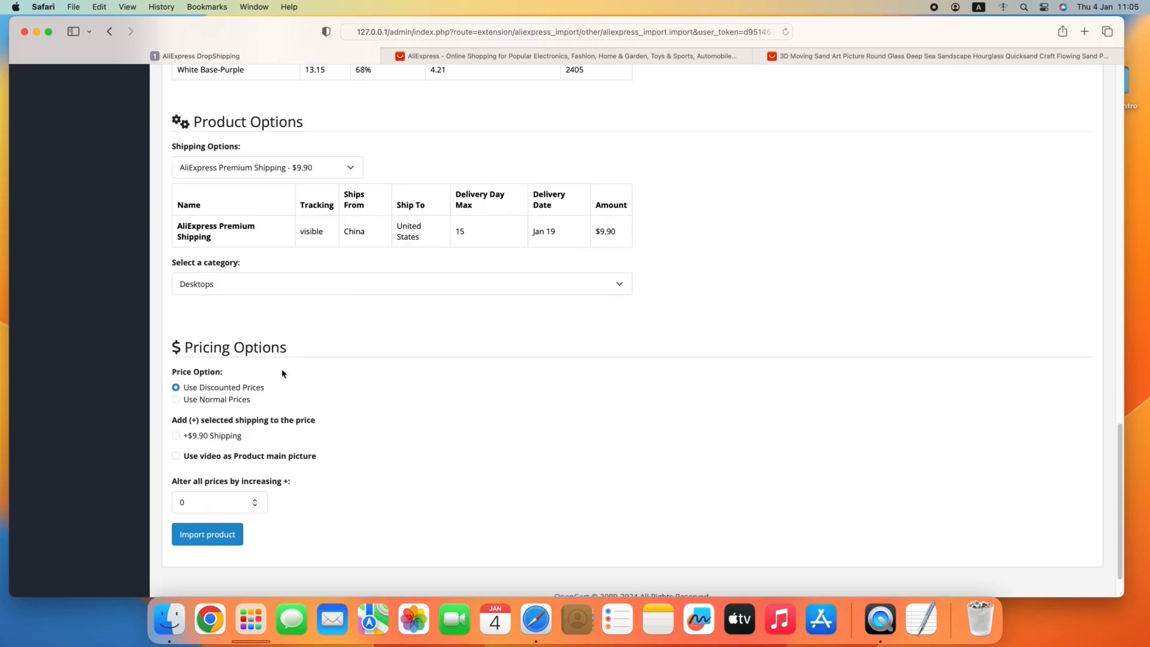
{"action": "scroll", "coordinate": [294, 376], "scroll_direction": "up", "scroll_amount": 1}
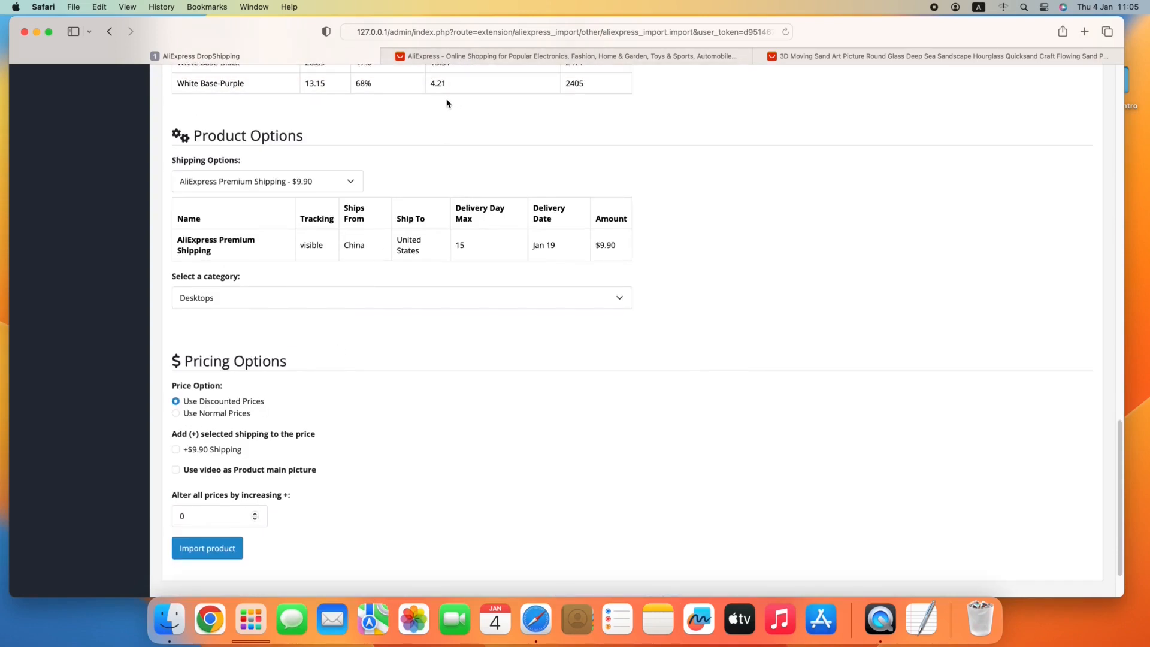
{"action": "left_click", "coordinate": [215, 414]}
{"action": "left_click", "coordinate": [211, 407]}
{"action": "left_click", "coordinate": [207, 448]}
{"action": "double_click", "coordinate": [211, 516]}
{"action": "type", "text": "1"}
{"action": "left_click", "coordinate": [200, 553]}
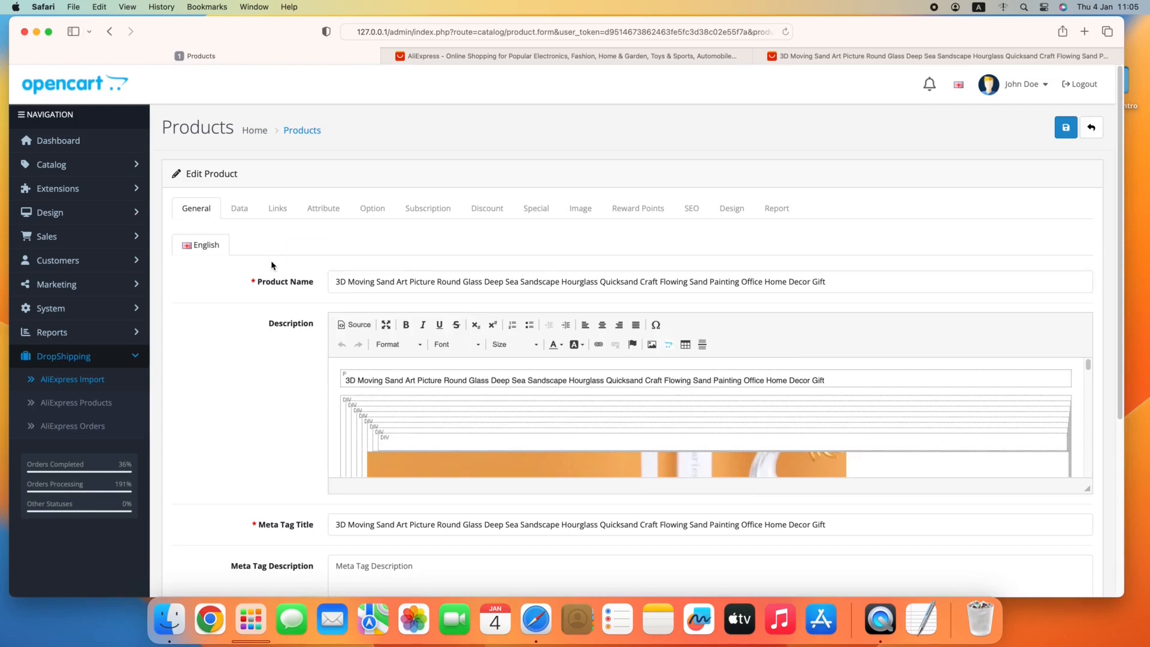
View the AliExpress Products list and open the storefront at 127.0.0.1 in the AliExpress home page tab.
{"action": "left_click", "coordinate": [117, 406]}
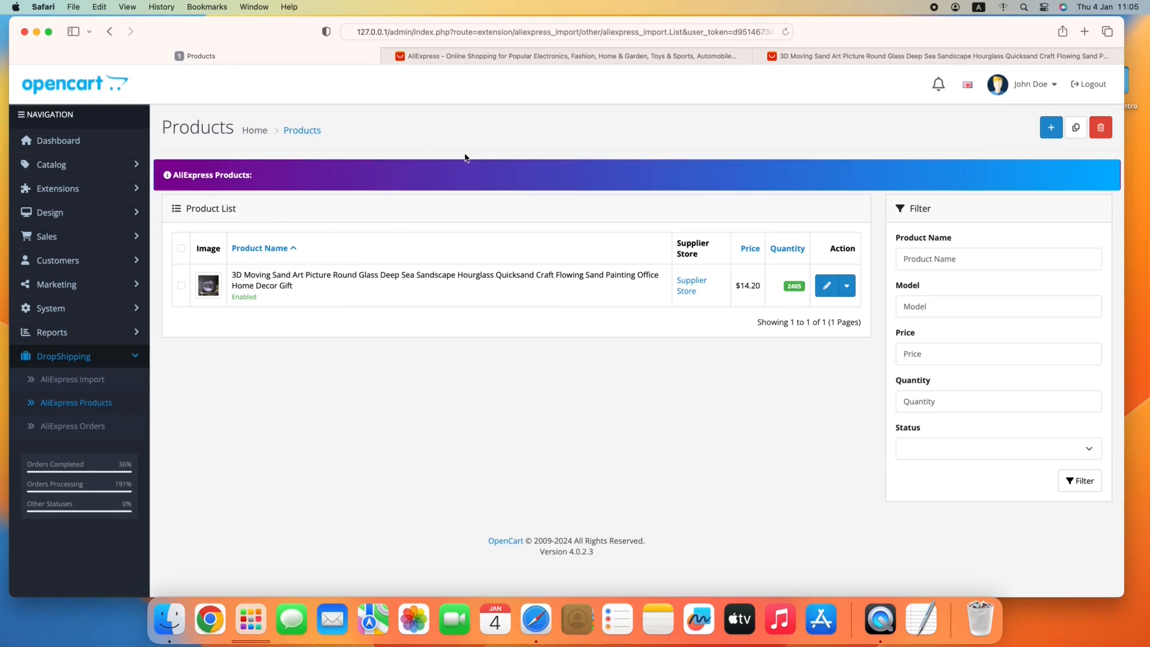
{"action": "left_click", "coordinate": [468, 56]}
{"action": "left_click", "coordinate": [458, 34]}
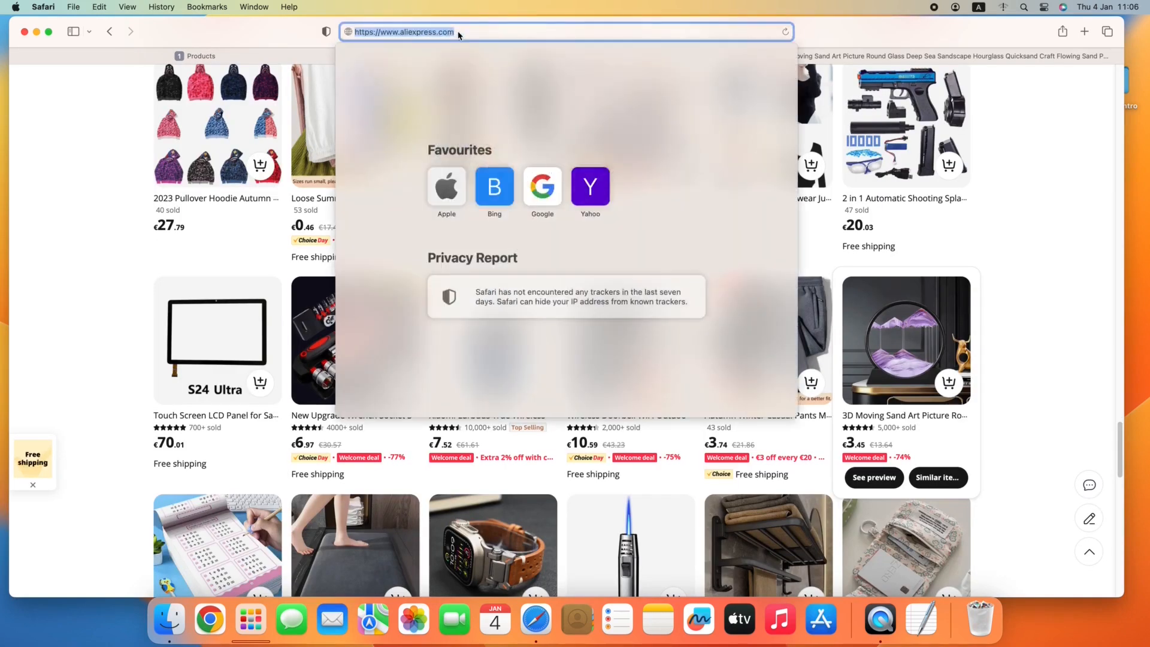
{"action": "type", "text": "127.0.0.1"}
{"action": "key", "text": "Return"}
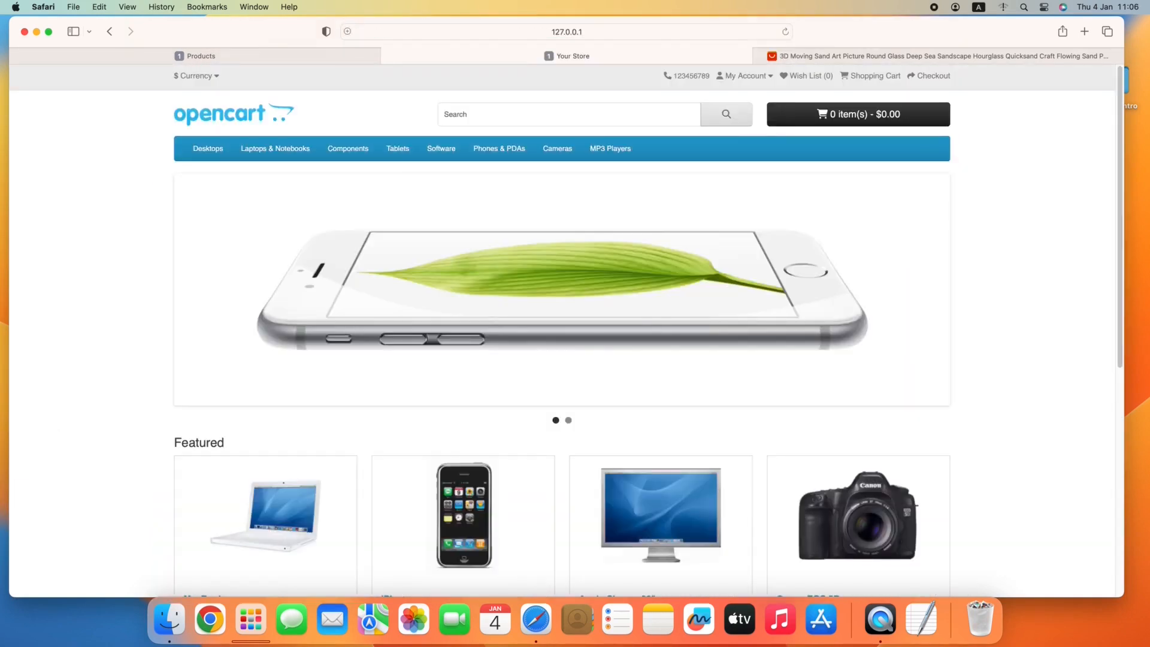
Show all Desktops in the store and open the imported 3D Moving Sand Art Picture product page.
{"action": "mouse_move", "coordinate": [205, 157]}
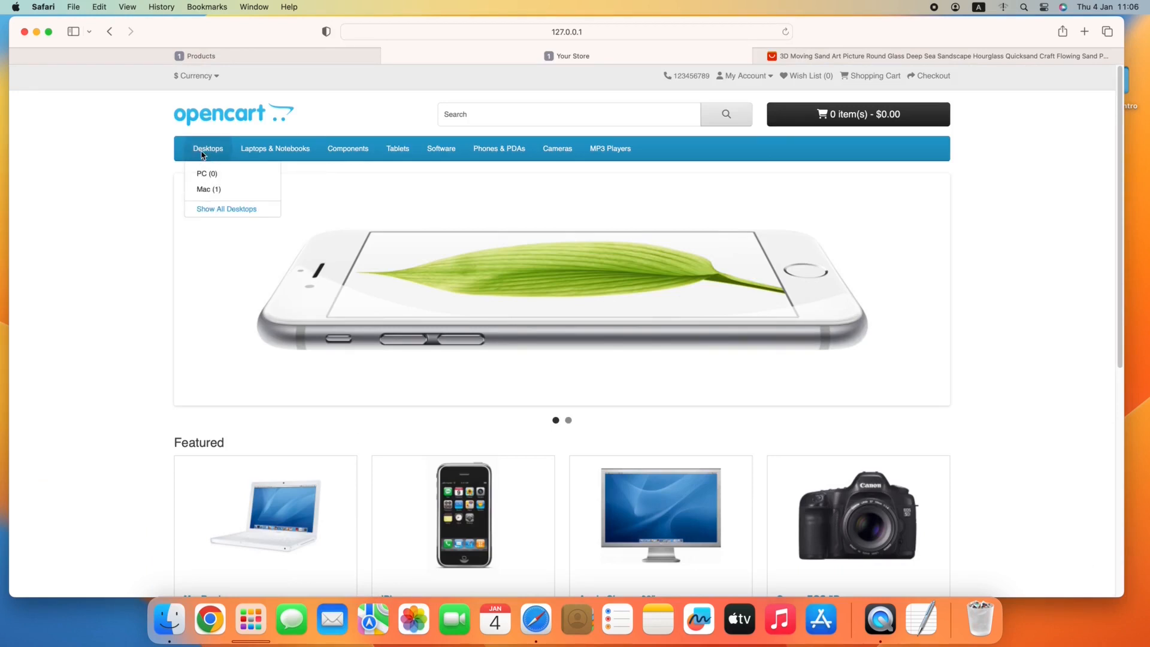
{"action": "left_click", "coordinate": [249, 208]}
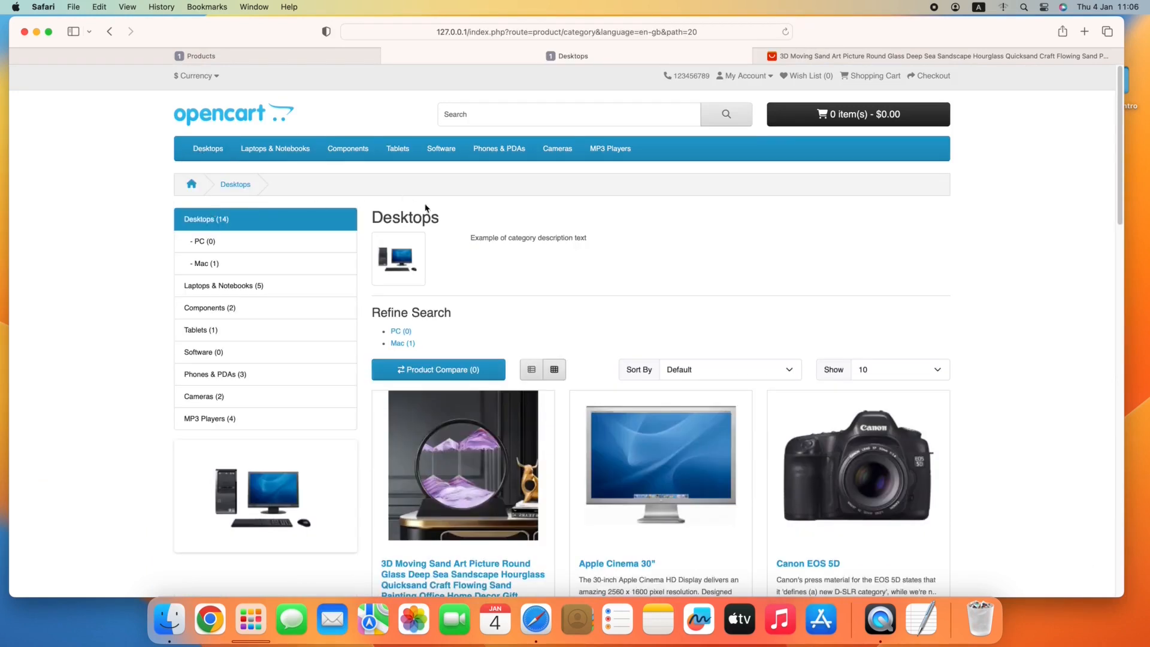
{"action": "scroll", "coordinate": [452, 207], "scroll_direction": "down", "scroll_amount": 5}
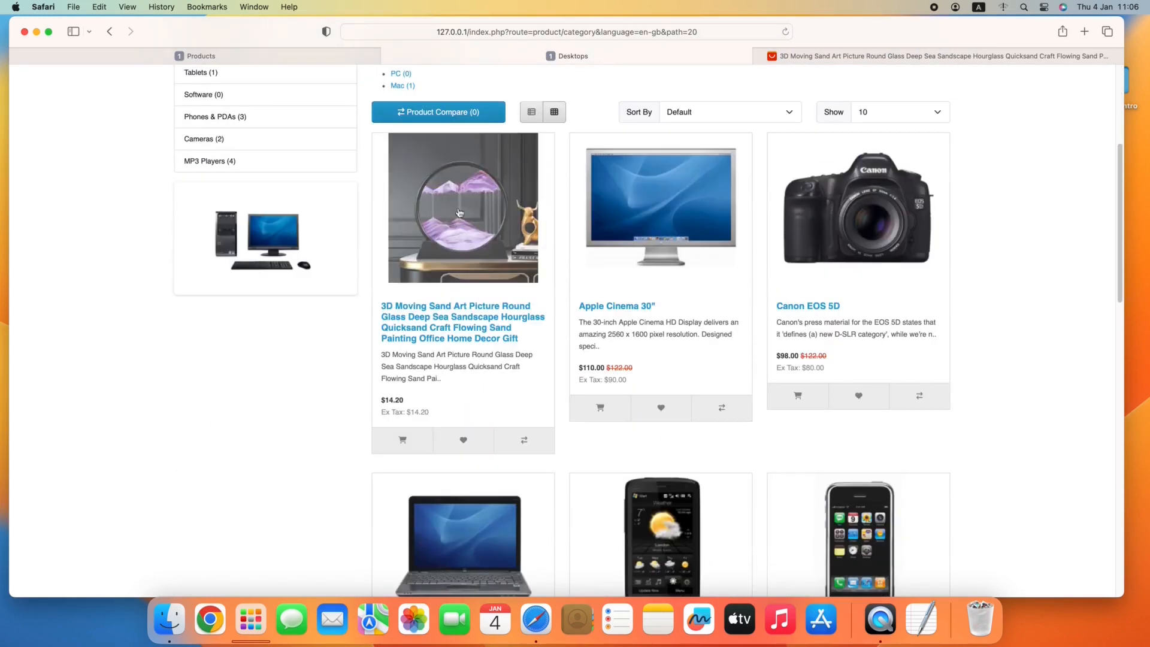
{"action": "left_click", "coordinate": [454, 216]}
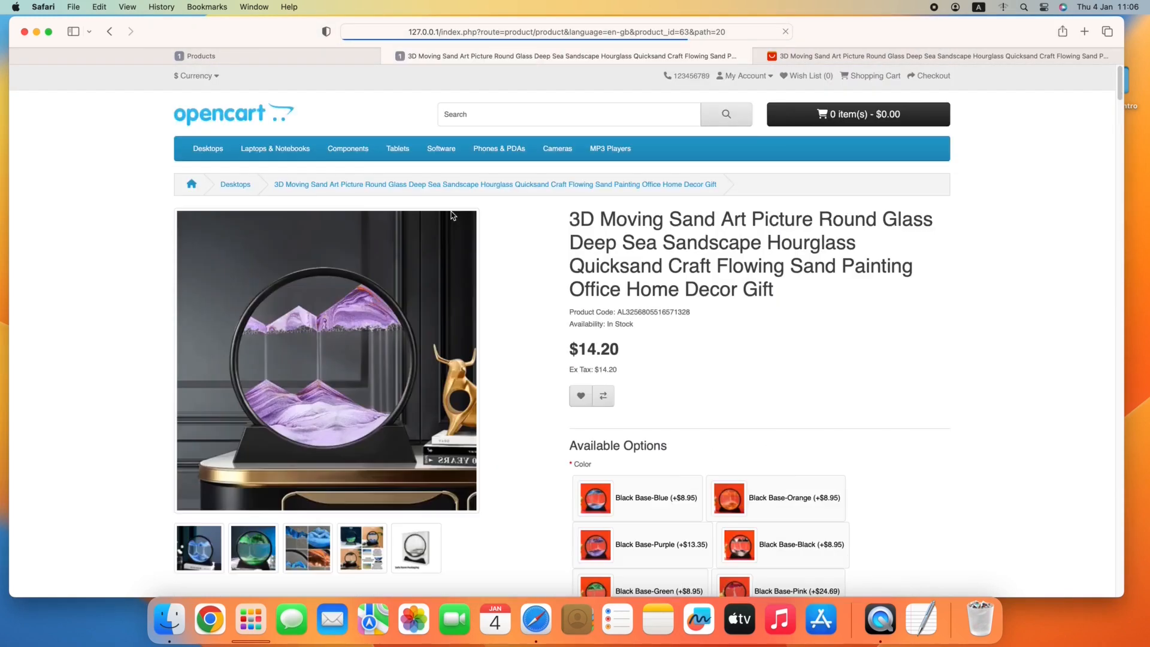
Try several color options, ending on White Base-Red with the 12 inch size, and check the product price.
{"action": "scroll", "coordinate": [679, 217], "scroll_direction": "down", "scroll_amount": 5}
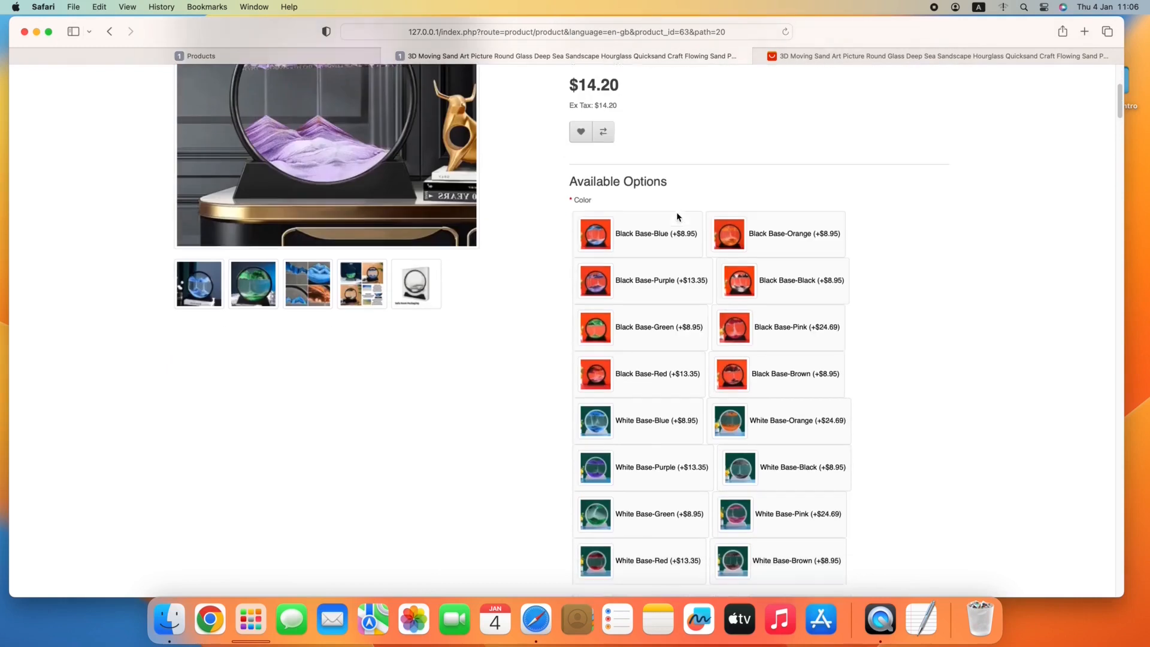
{"action": "left_click", "coordinate": [645, 231]}
{"action": "left_click", "coordinate": [738, 236]}
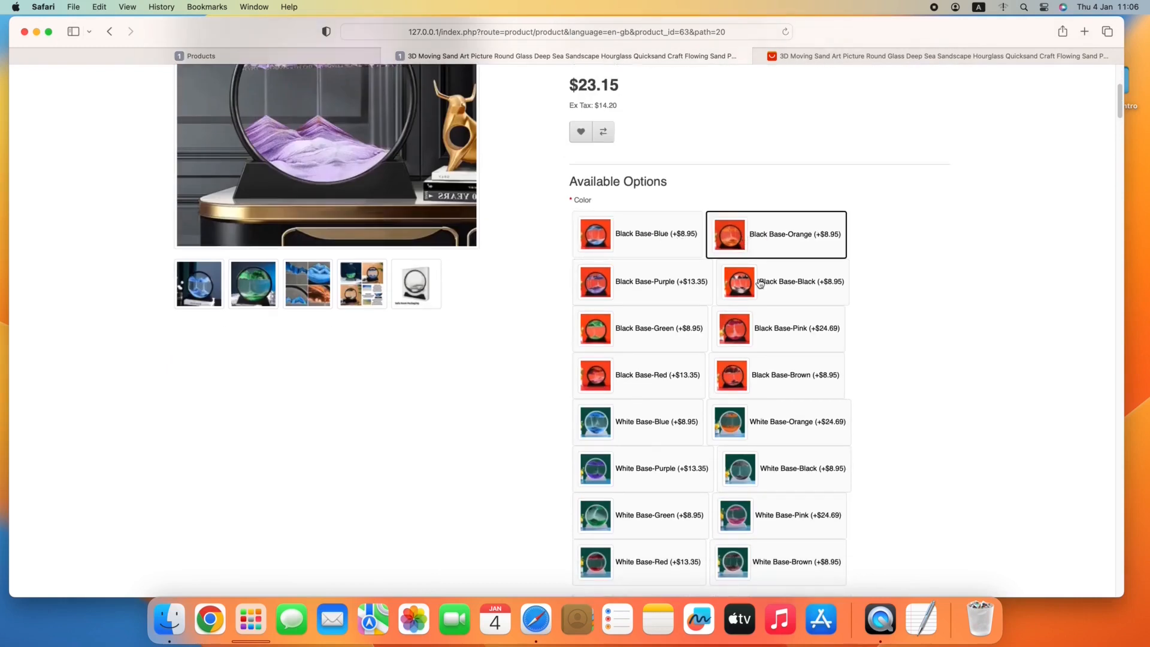
{"action": "left_click", "coordinate": [783, 427]}
{"action": "scroll", "coordinate": [635, 246], "scroll_direction": "down", "scroll_amount": 5}
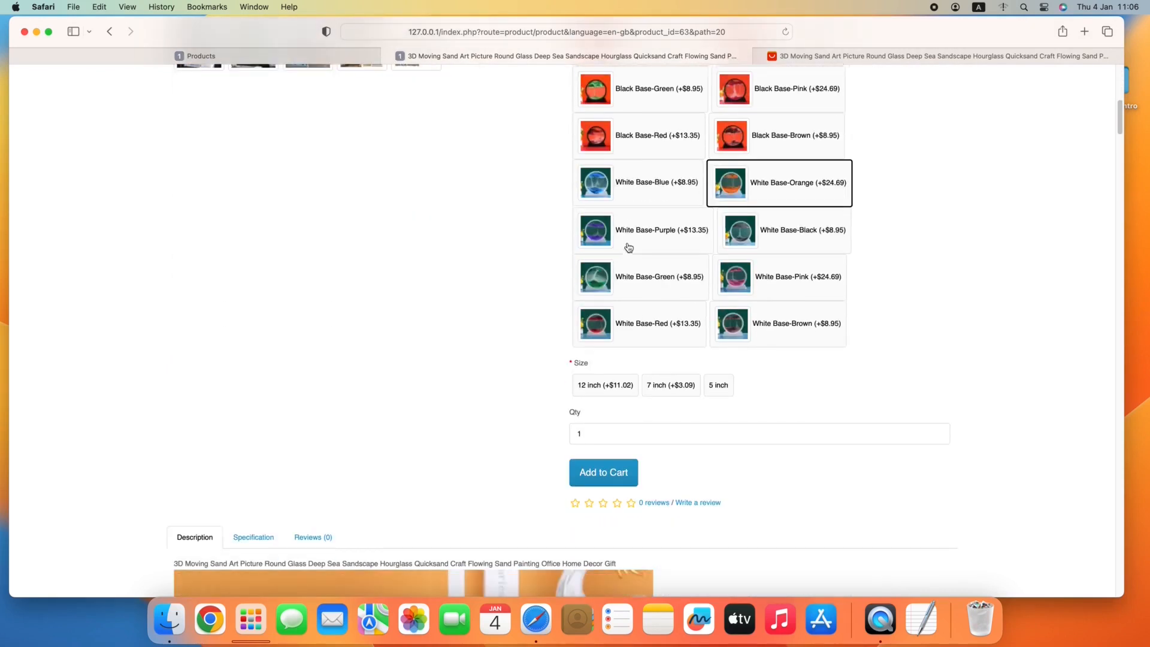
{"action": "left_click", "coordinate": [670, 324]}
{"action": "left_click", "coordinate": [621, 387]}
{"action": "scroll", "coordinate": [500, 359], "scroll_direction": "up", "scroll_amount": 10}
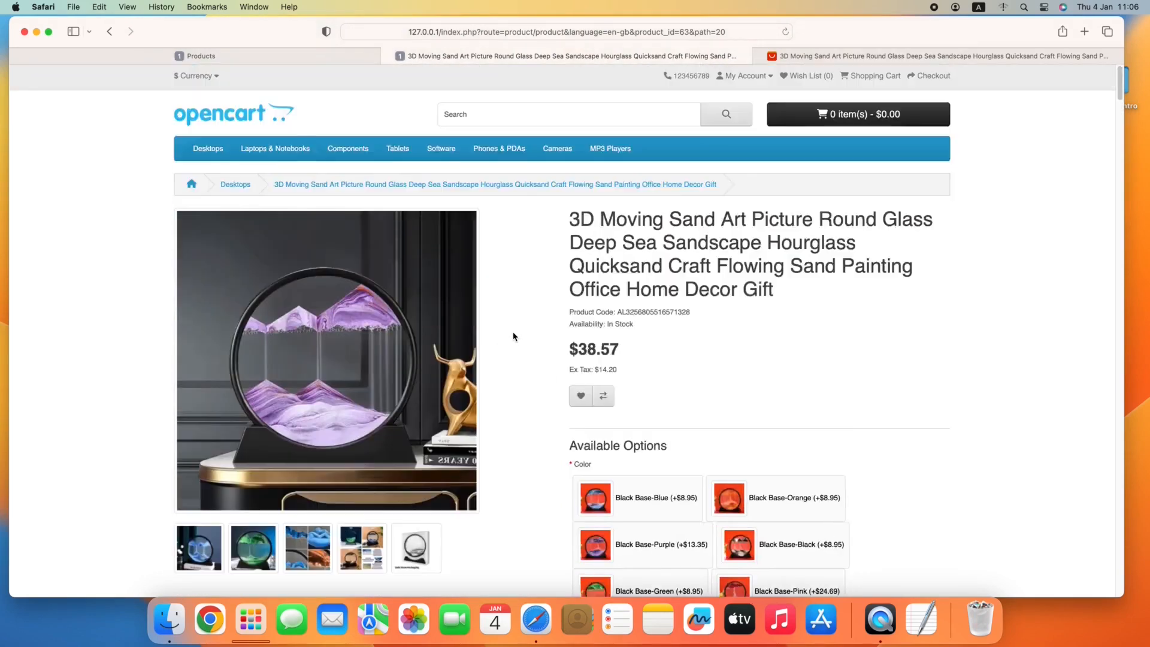
Check the price for the 7 inch and 5 inch sizes and Black Base-Black, and return to the AliExpress Products list.
{"action": "scroll", "coordinate": [514, 336], "scroll_direction": "down", "scroll_amount": 10}
{"action": "left_click", "coordinate": [673, 394]}
{"action": "left_click", "coordinate": [722, 400]}
{"action": "scroll", "coordinate": [689, 399], "scroll_direction": "up", "scroll_amount": 4}
{"action": "left_click", "coordinate": [778, 282]}
{"action": "scroll", "coordinate": [659, 288], "scroll_direction": "down", "scroll_amount": 5}
{"action": "scroll", "coordinate": [497, 277], "scroll_direction": "up", "scroll_amount": 8}
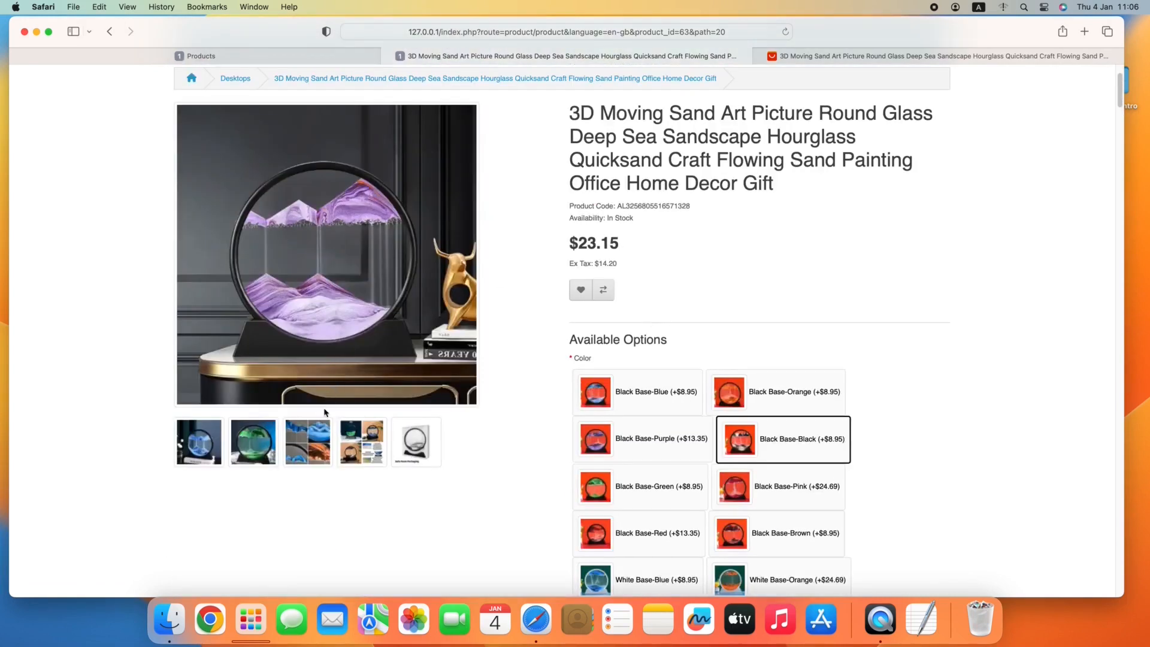
{"action": "left_click", "coordinate": [269, 56]}
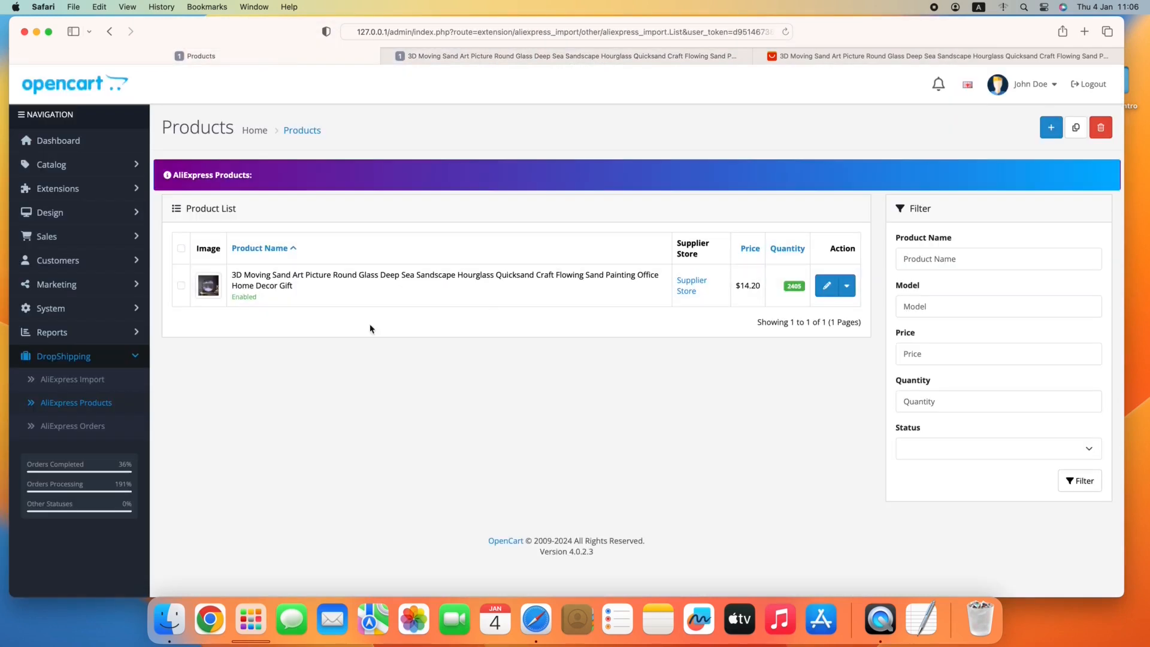
Open the imported 3D Moving Sand Art Picture product for editing and review its option values and general details.
{"action": "left_click", "coordinate": [826, 288]}
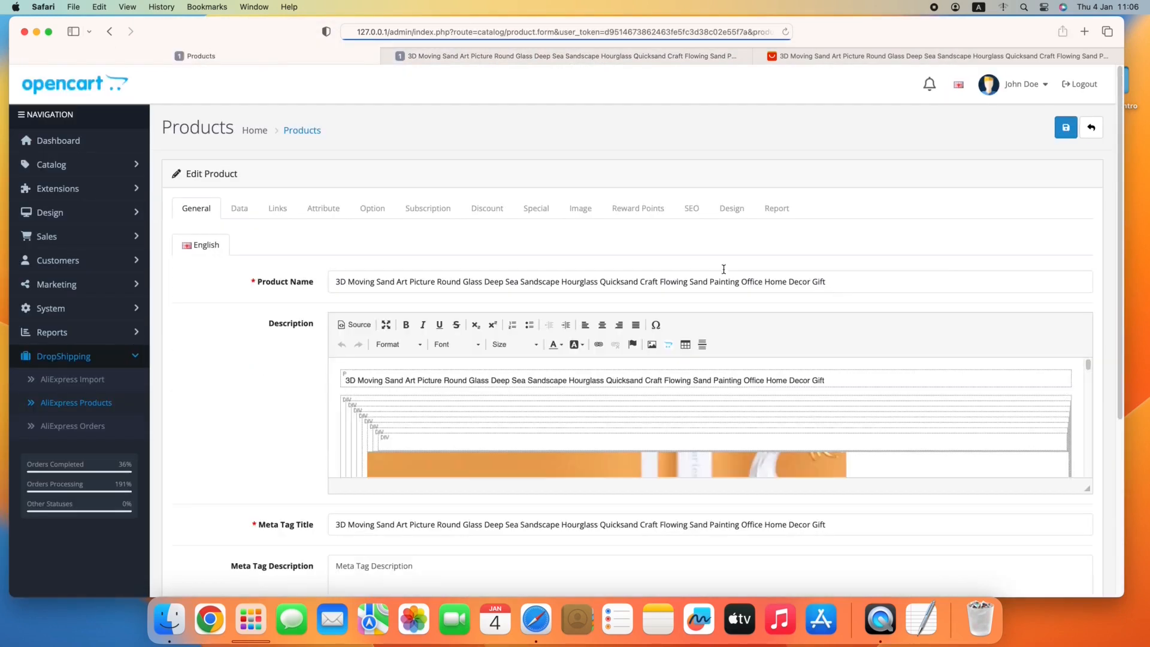
{"action": "left_click", "coordinate": [367, 209]}
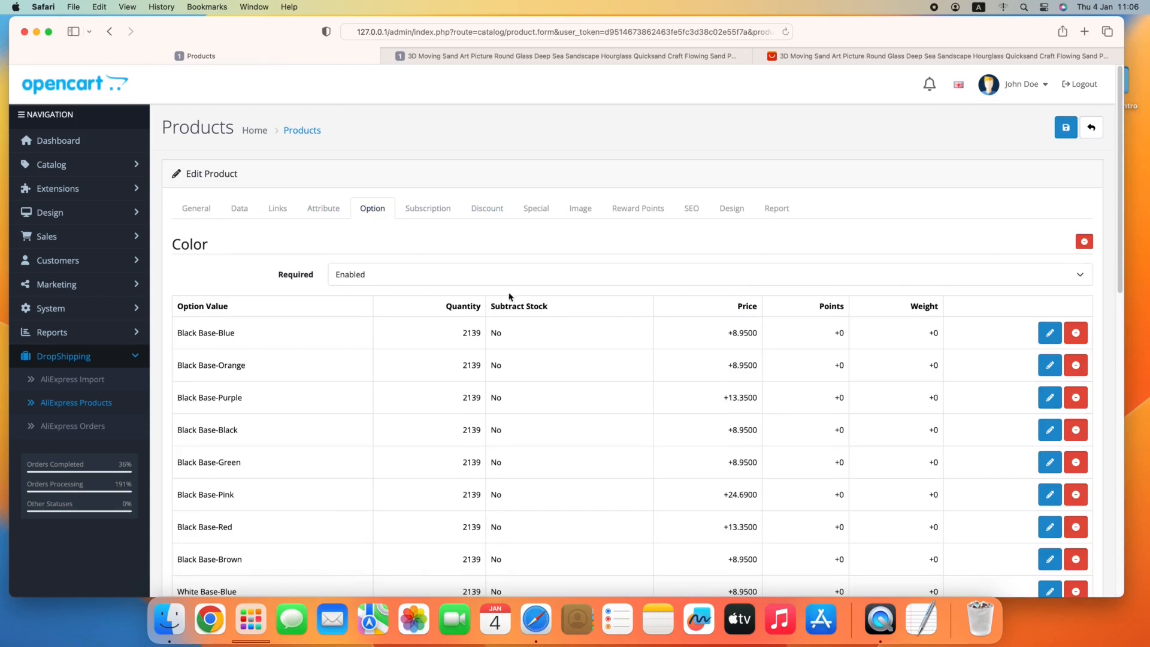
{"action": "scroll", "coordinate": [510, 297], "scroll_direction": "down", "scroll_amount": 2}
{"action": "scroll", "coordinate": [562, 306], "scroll_direction": "up", "scroll_amount": 2}
{"action": "left_click", "coordinate": [195, 208]}
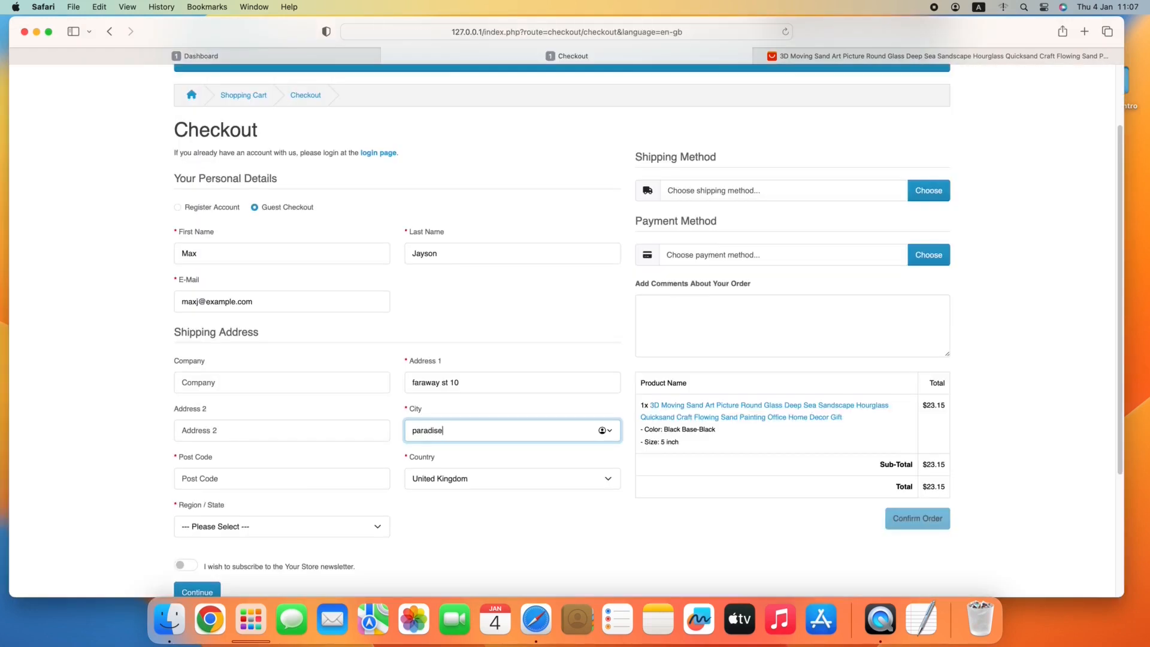
{"action": "scroll", "coordinate": [230, 261], "scroll_direction": "down", "scroll_amount": 3}
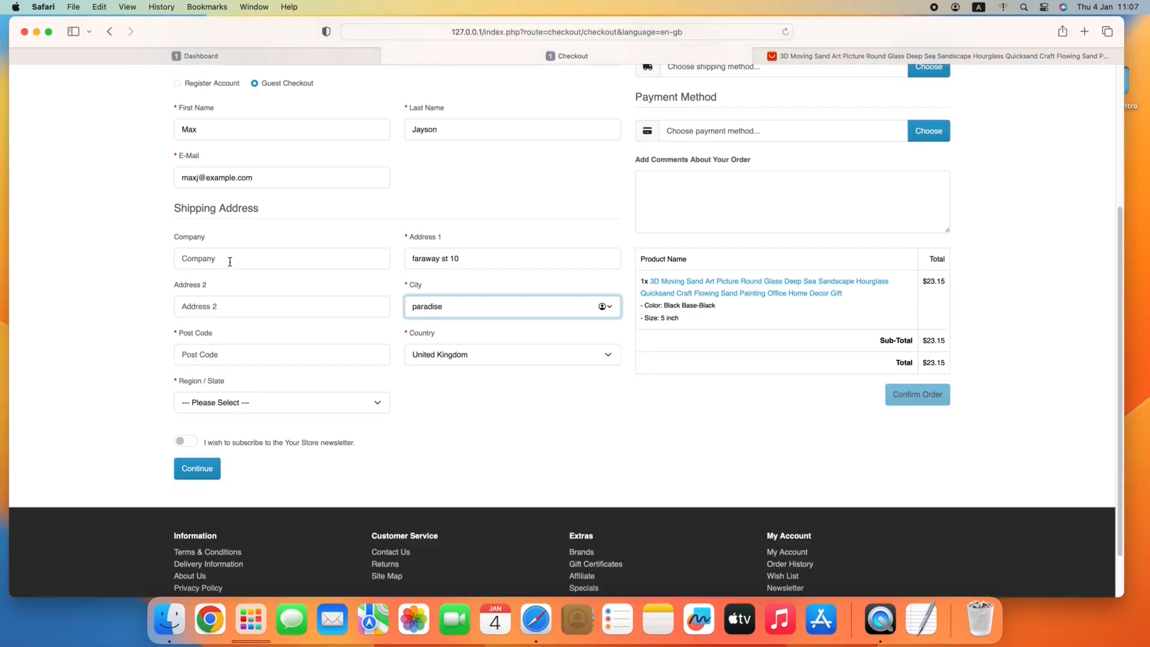
Enter the post code, choose Angus as the region and save the guest checkout details.
{"action": "left_click", "coordinate": [220, 351]}
{"action": "type", "text": "123"}
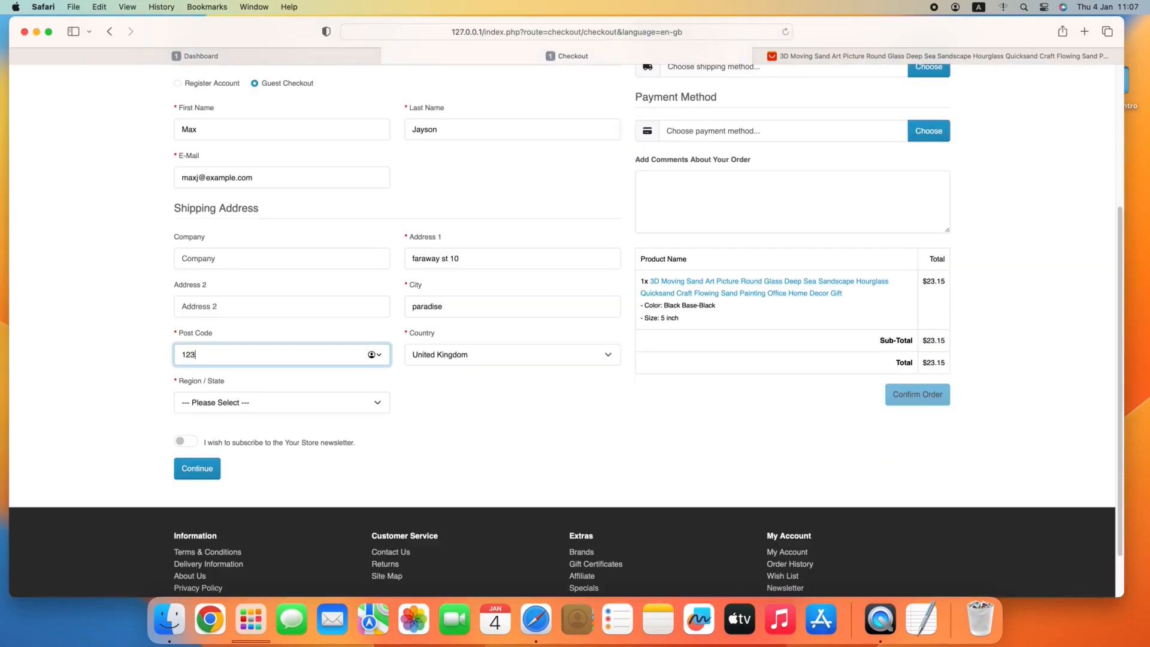
{"action": "left_click", "coordinate": [248, 401]}
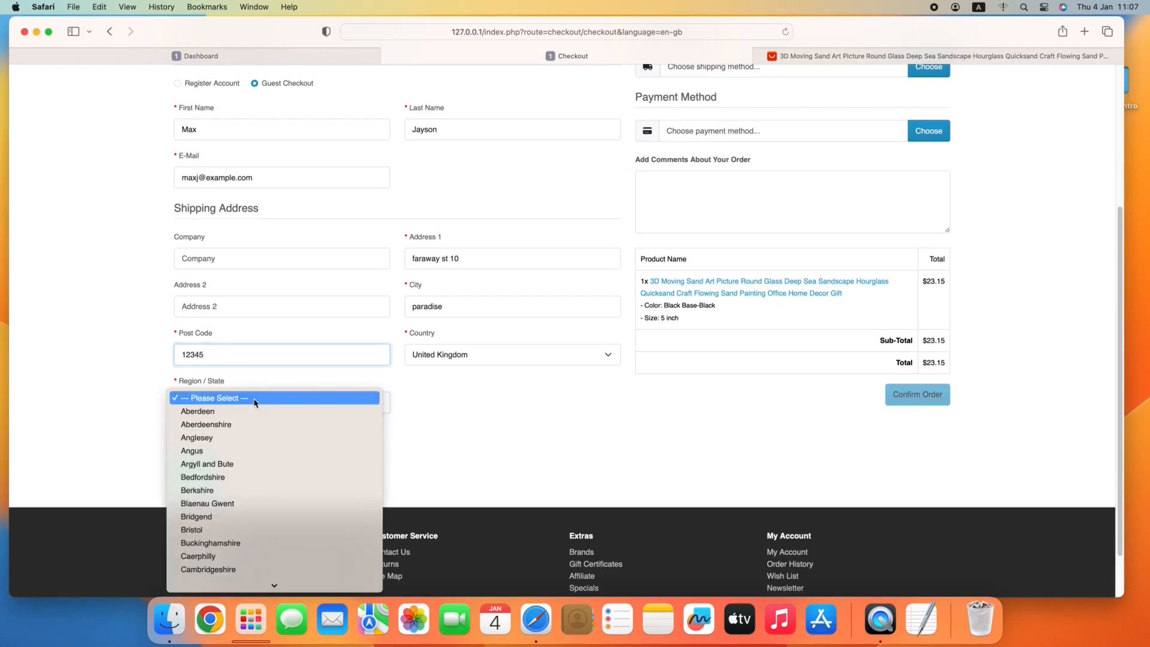
{"action": "left_click", "coordinate": [257, 451]}
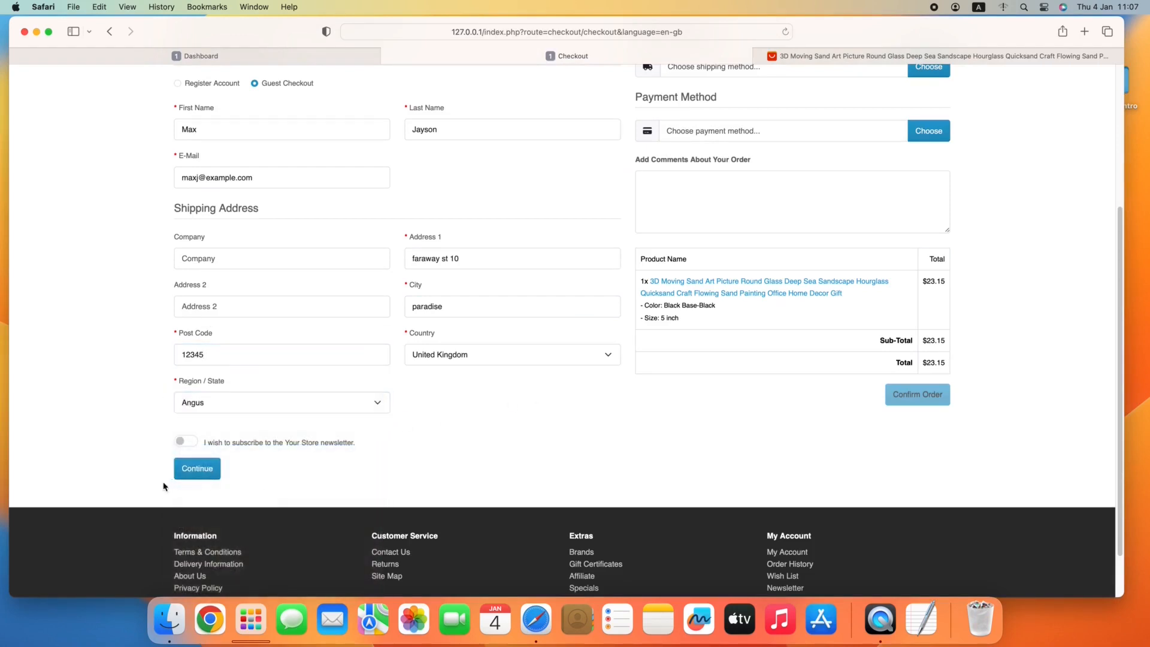
{"action": "left_click", "coordinate": [193, 469]}
Set the order's shipping method to Flat Shipping Rate.
{"action": "scroll", "coordinate": [741, 341], "scroll_direction": "up", "scroll_amount": 3}
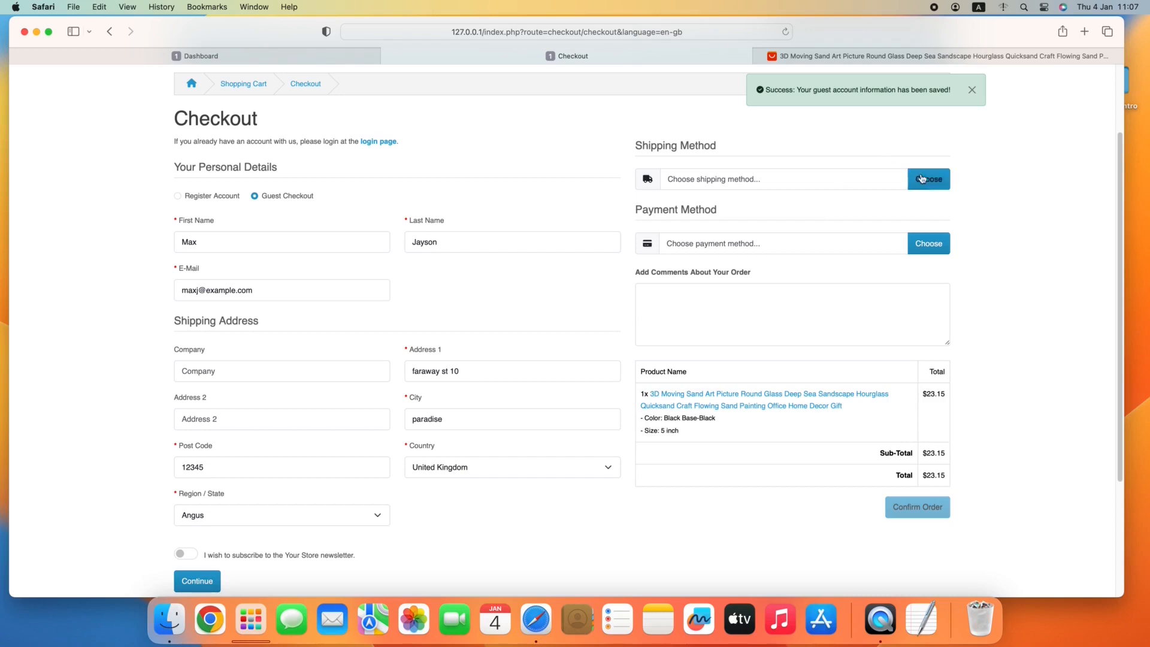
{"action": "left_click", "coordinate": [923, 179]}
{"action": "left_click", "coordinate": [475, 360]}
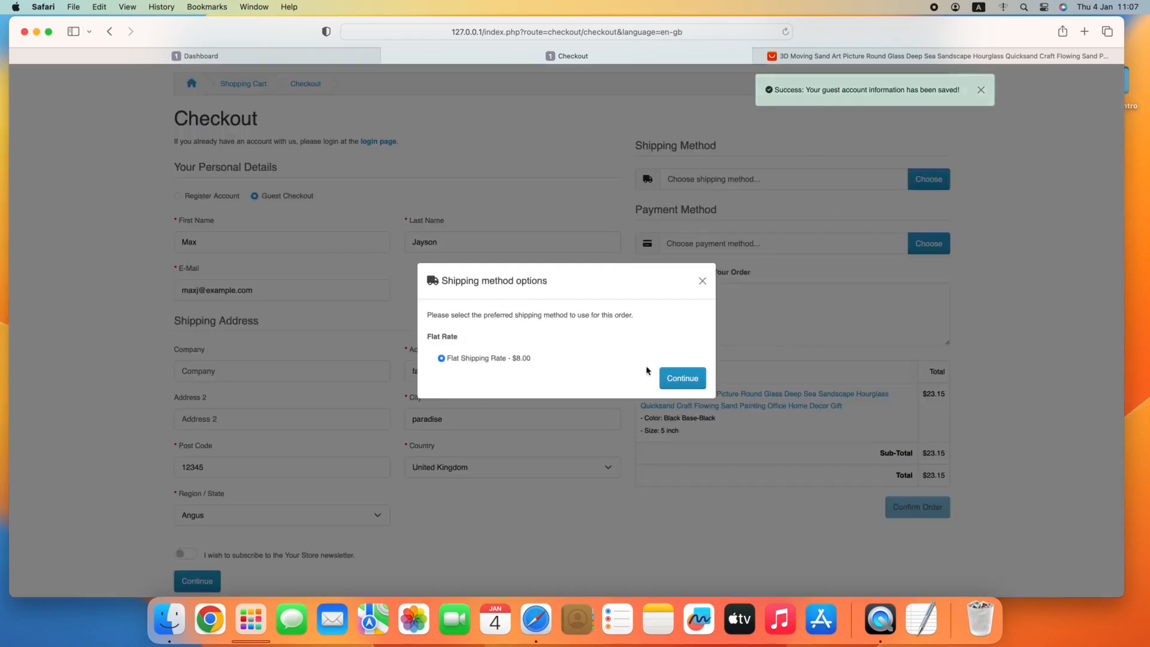
{"action": "left_click", "coordinate": [683, 378]}
Set the payment method to Cash On Delivery and confirm the order.
{"action": "left_click", "coordinate": [928, 243]}
{"action": "left_click", "coordinate": [497, 360]}
{"action": "left_click", "coordinate": [680, 378]}
{"action": "scroll", "coordinate": [778, 432], "scroll_direction": "down", "scroll_amount": 1}
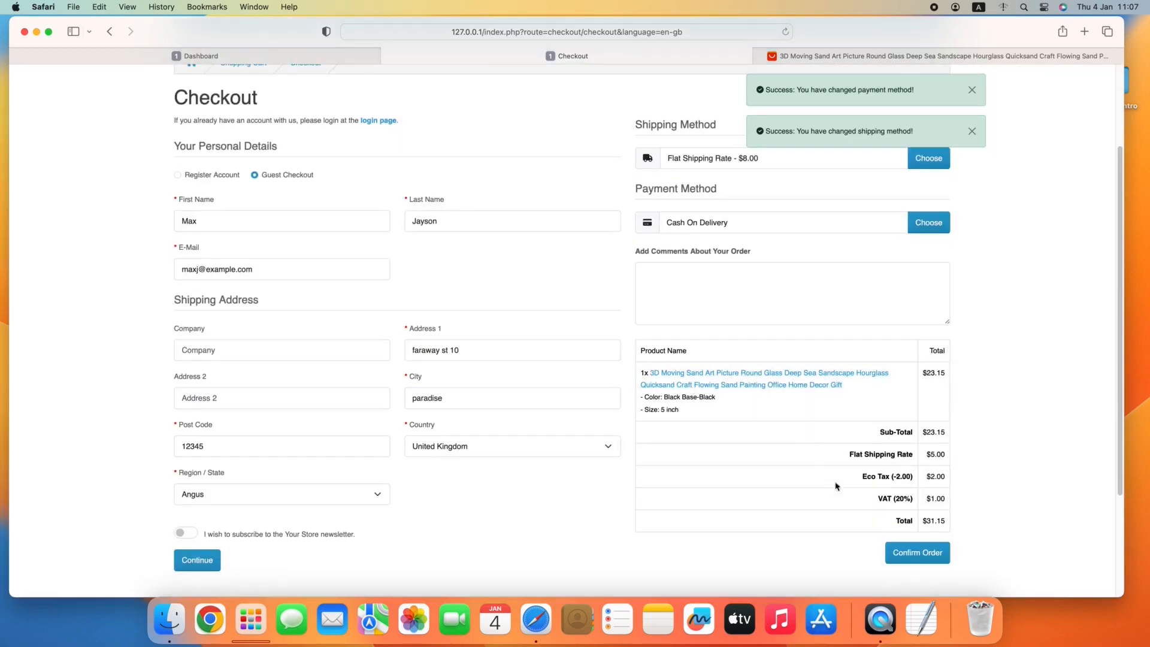
{"action": "left_click", "coordinate": [913, 551]}
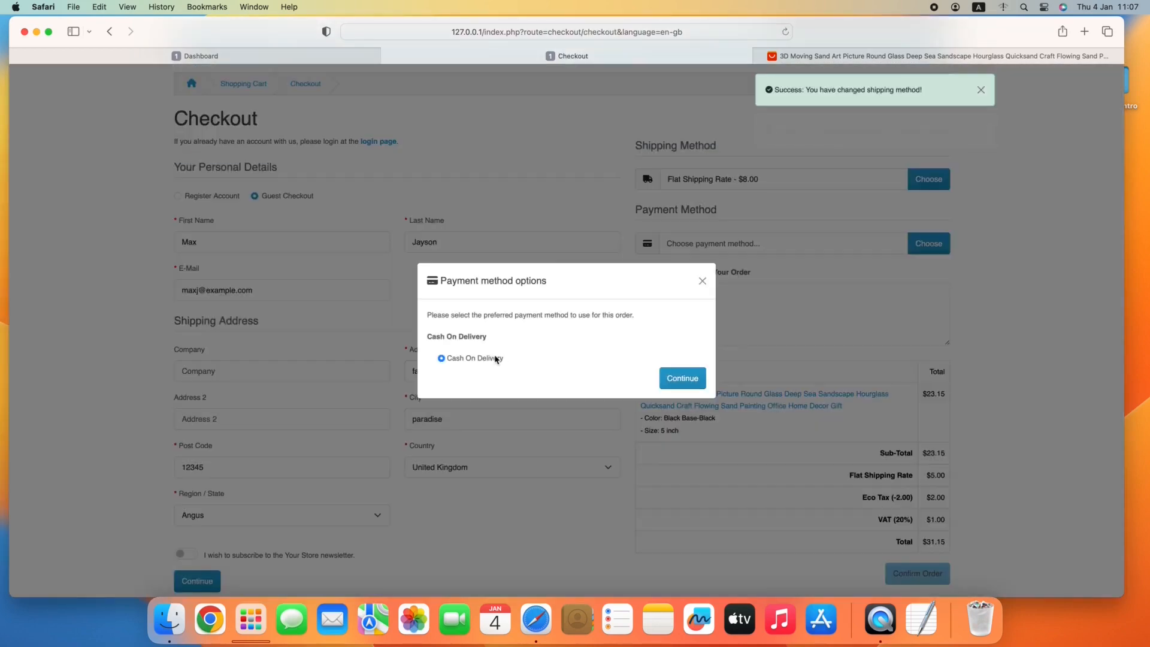
{"action": "left_click", "coordinate": [686, 378]}
{"action": "scroll", "coordinate": [797, 419], "scroll_direction": "down", "scroll_amount": 1}
{"action": "left_click", "coordinate": [907, 556]}
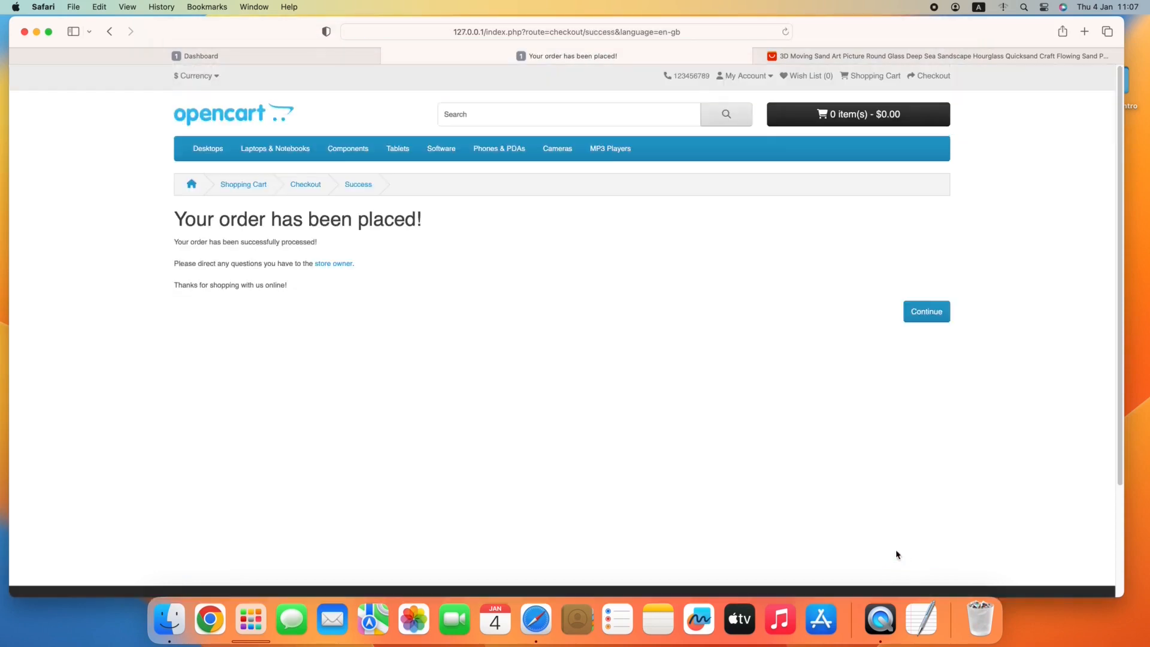
Return to the store admin, view the AliExpress Orders list and open the supplier page of the ordered product.
{"action": "left_click", "coordinate": [263, 56]}
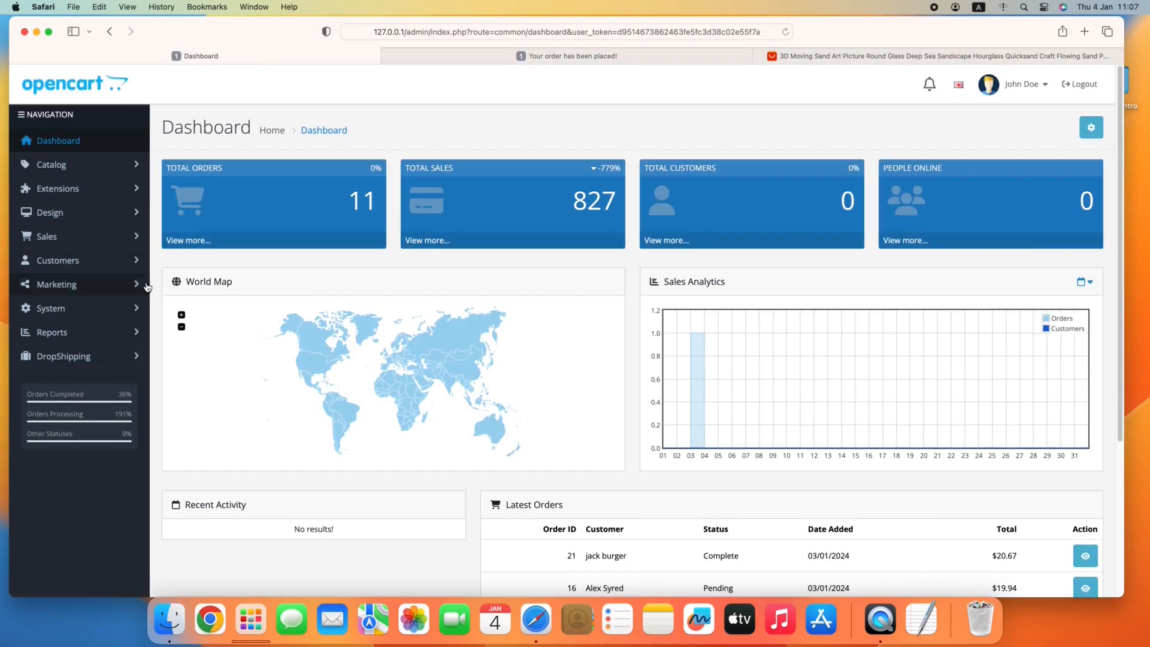
{"action": "left_click", "coordinate": [63, 356]}
{"action": "left_click", "coordinate": [93, 423]}
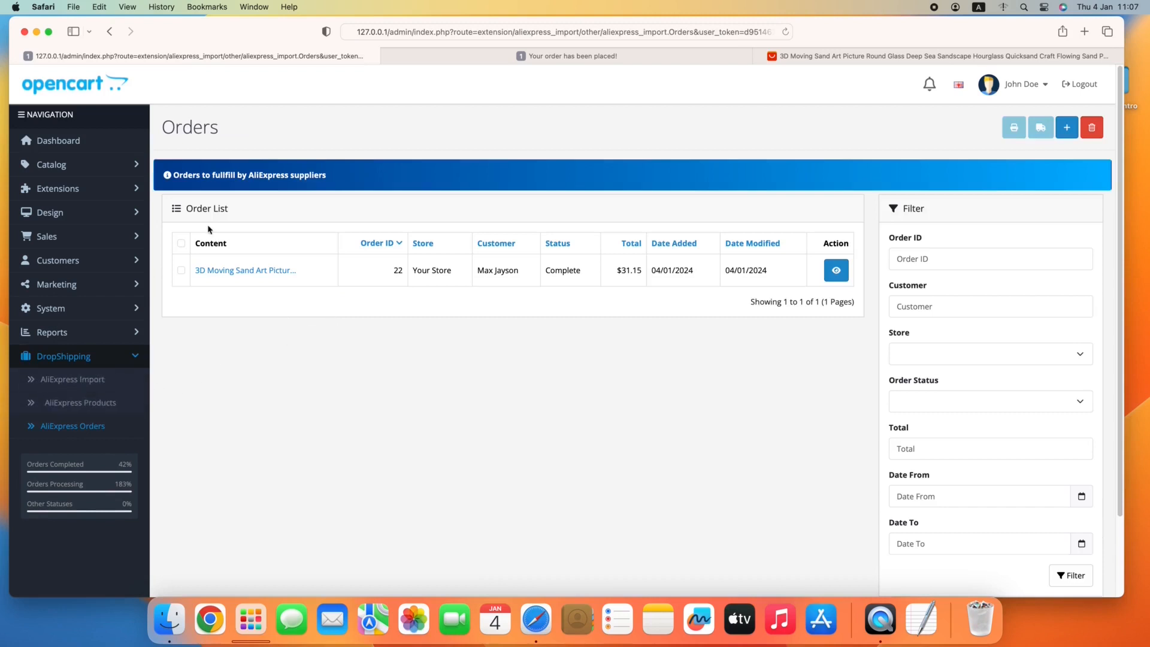
{"action": "left_click", "coordinate": [244, 271]}
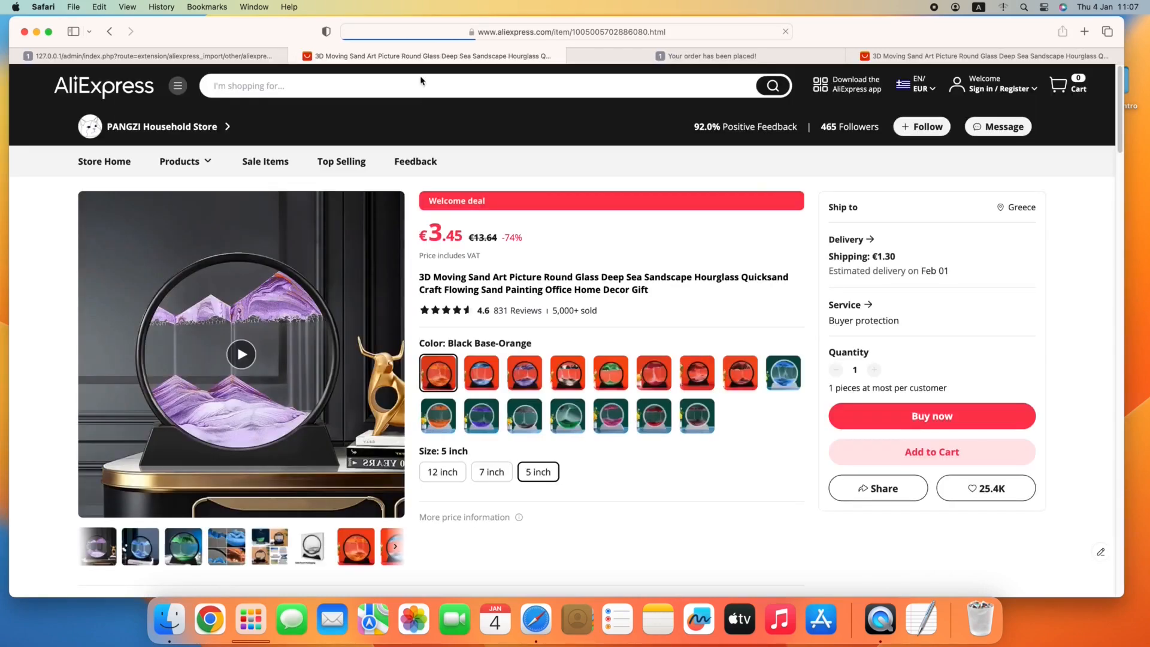
Close both AliExpress product pages and return to the admin dashboard.
{"action": "right_click", "coordinate": [423, 58]}
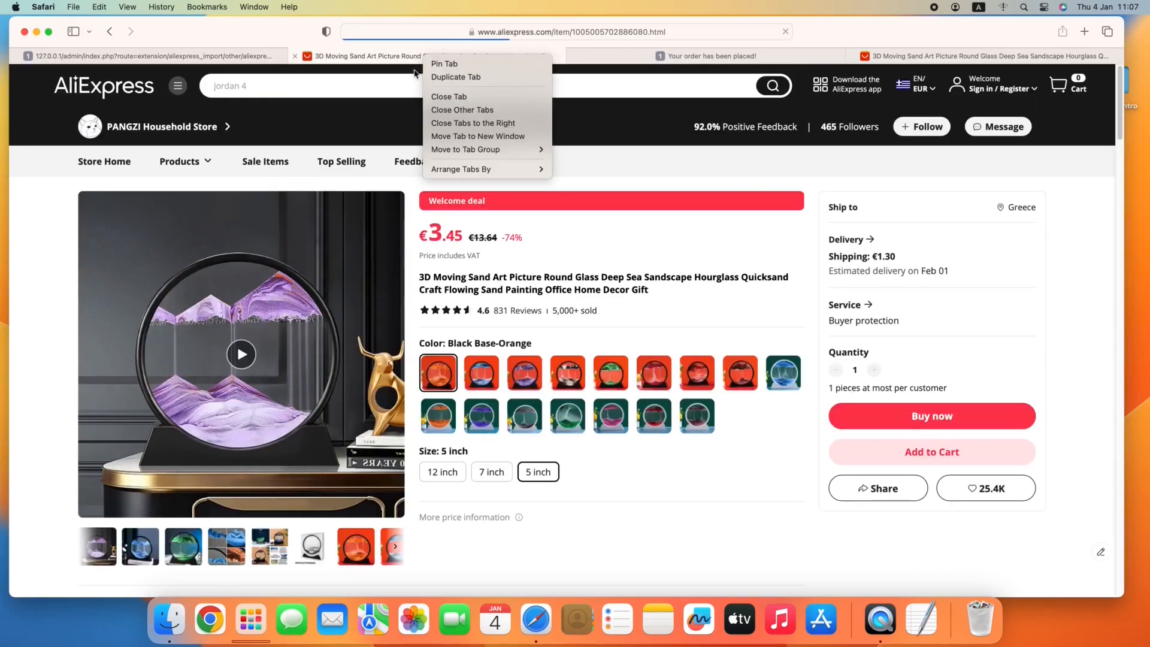
{"action": "left_click", "coordinate": [448, 96]}
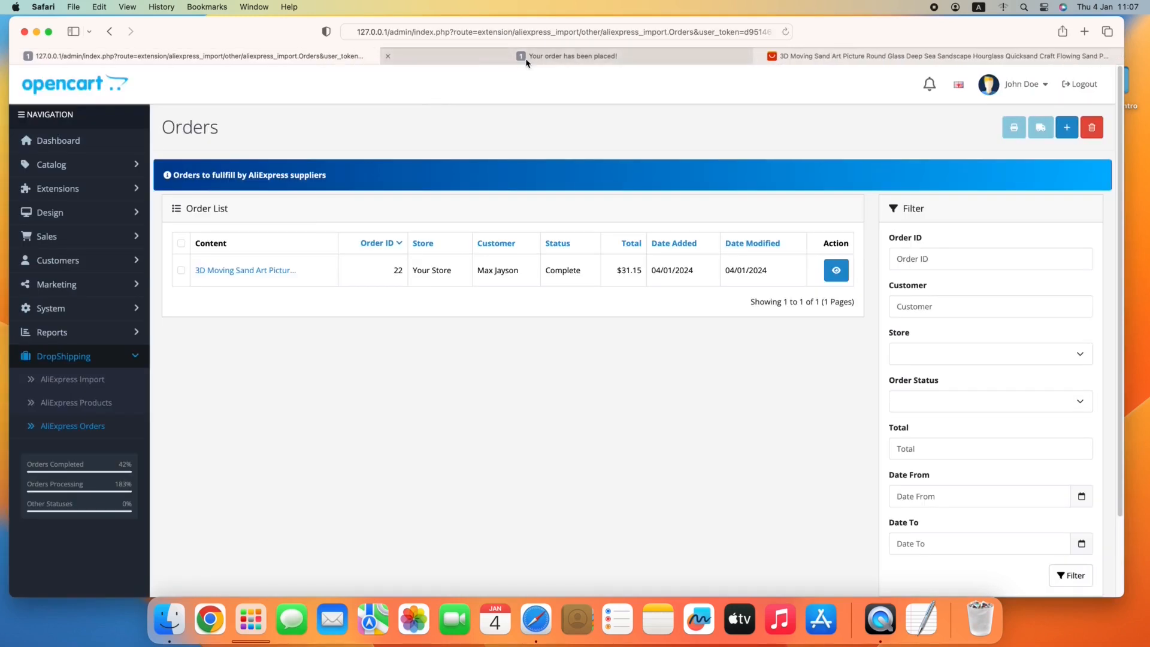
{"action": "left_click", "coordinate": [847, 57]}
{"action": "right_click", "coordinate": [847, 58]}
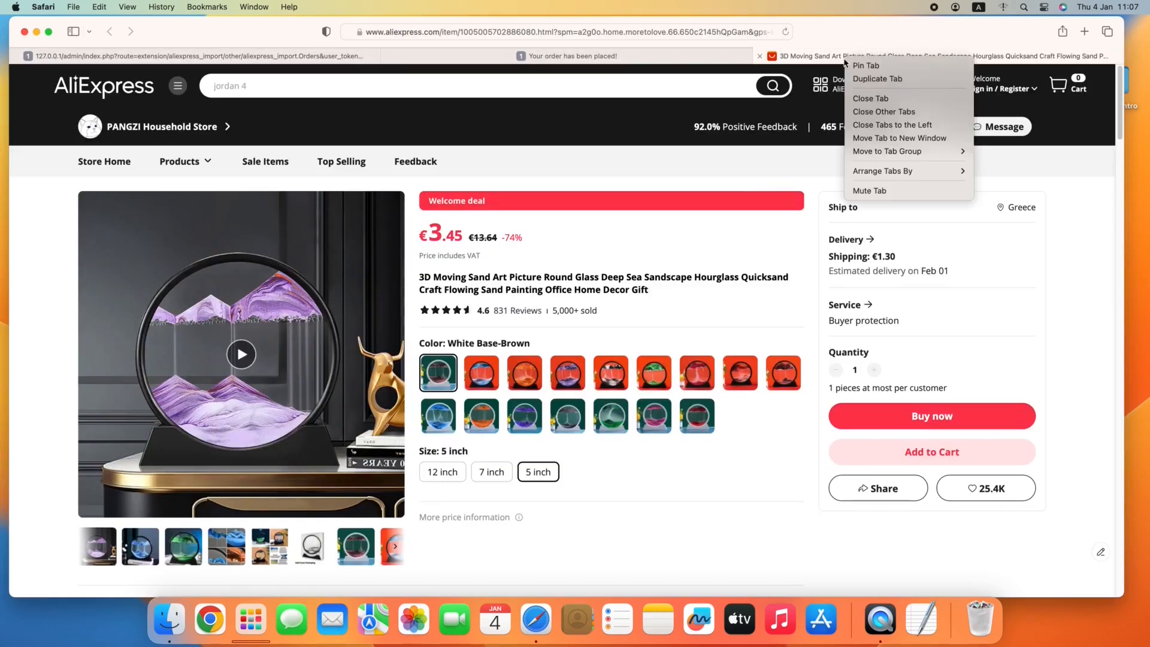
{"action": "left_click", "coordinate": [861, 100]}
{"action": "left_click", "coordinate": [203, 60]}
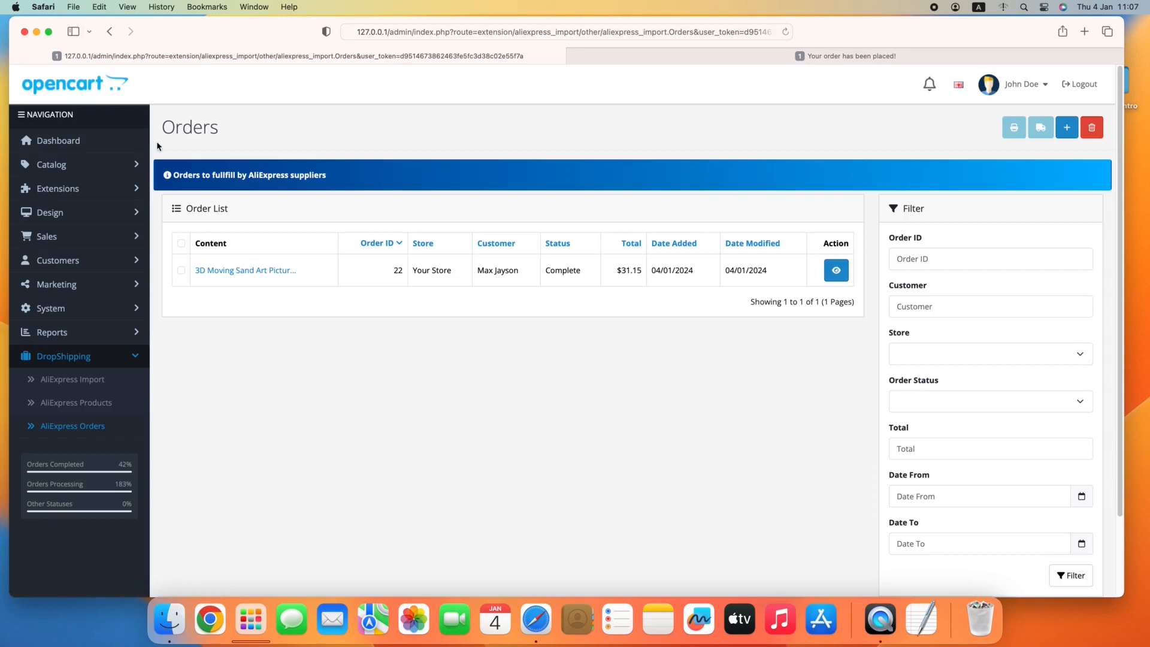
{"action": "left_click", "coordinate": [79, 142]}
{"action": "left_click", "coordinate": [705, 99]}
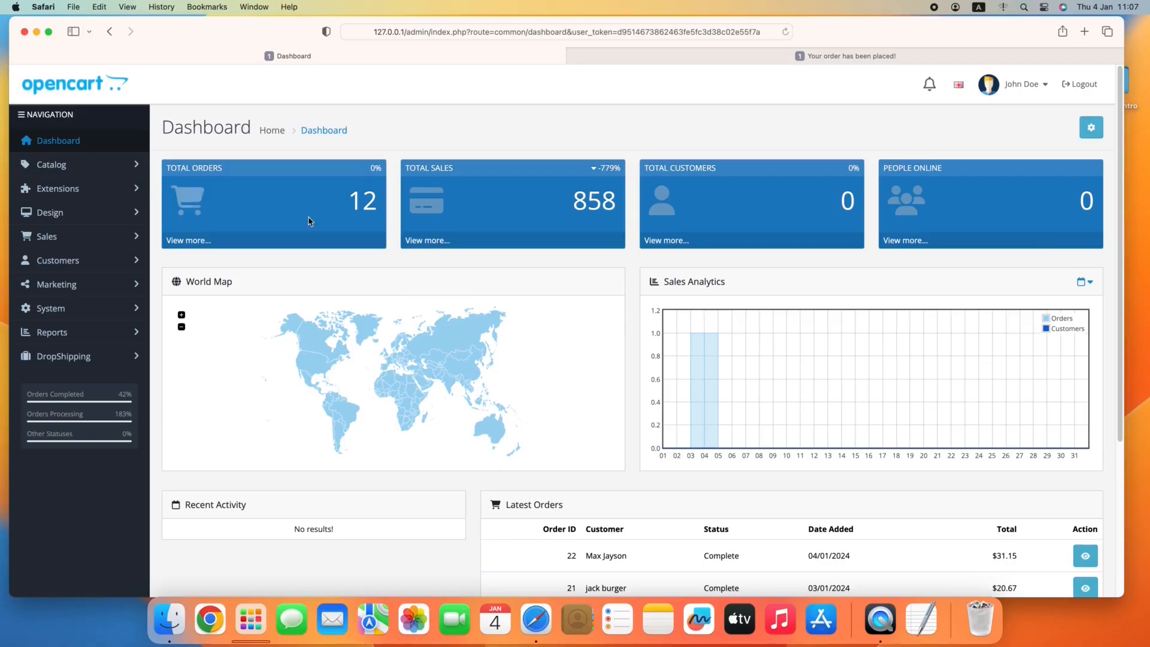
Upload the shipping extension package from the dropshipping/shipping folder to the Extension Installer and install aliexshipping Shipping.
{"action": "left_click", "coordinate": [51, 189]}
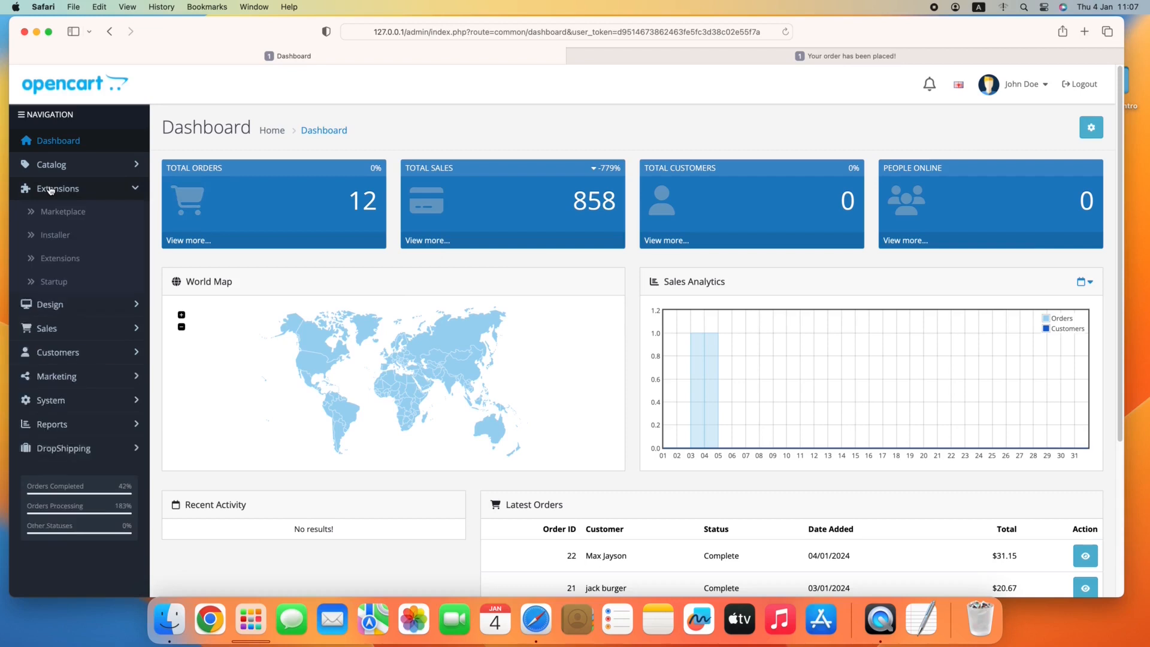
{"action": "left_click", "coordinate": [52, 240]}
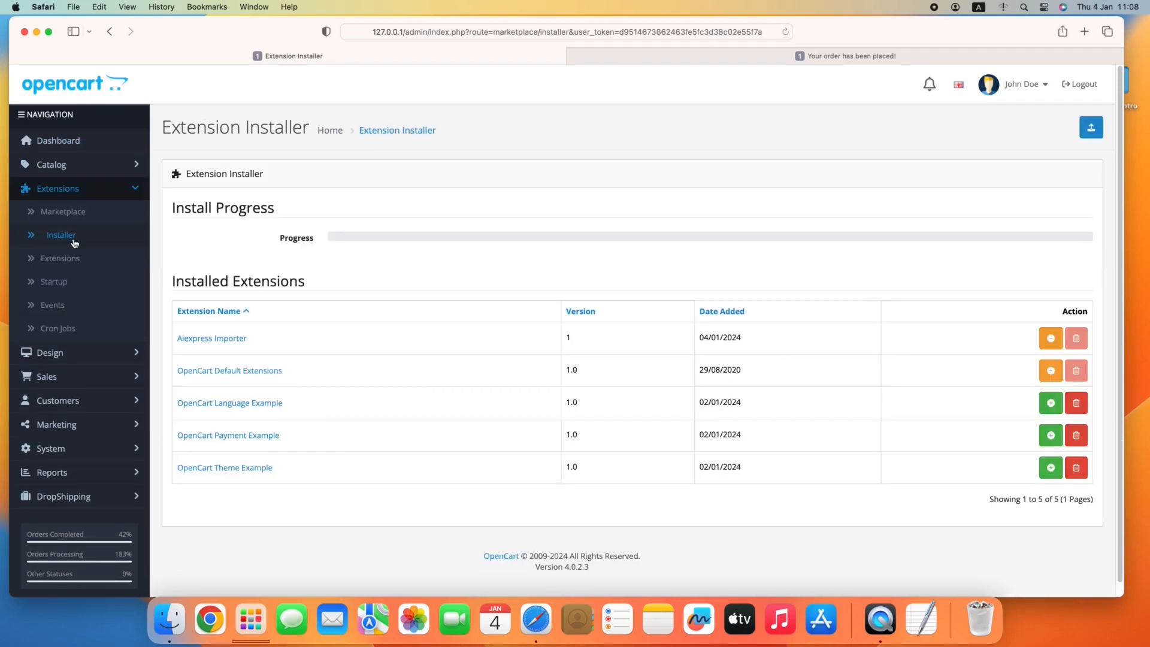
{"action": "left_click", "coordinate": [1091, 130]}
{"action": "left_click", "coordinate": [585, 214]}
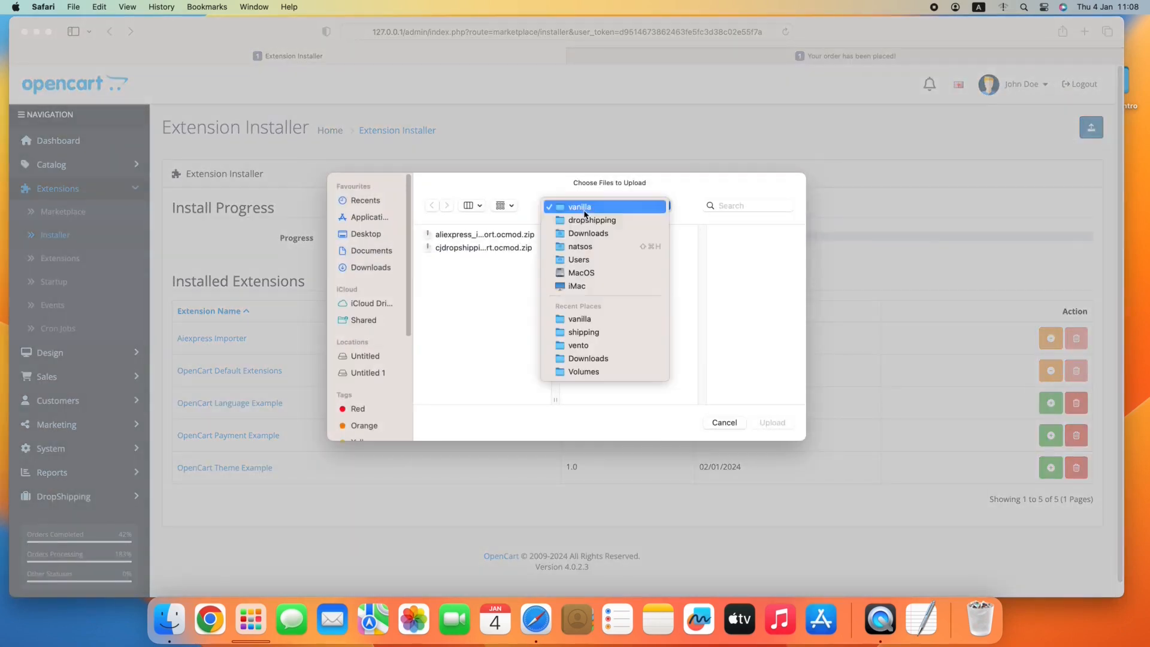
{"action": "left_click", "coordinate": [591, 220]}
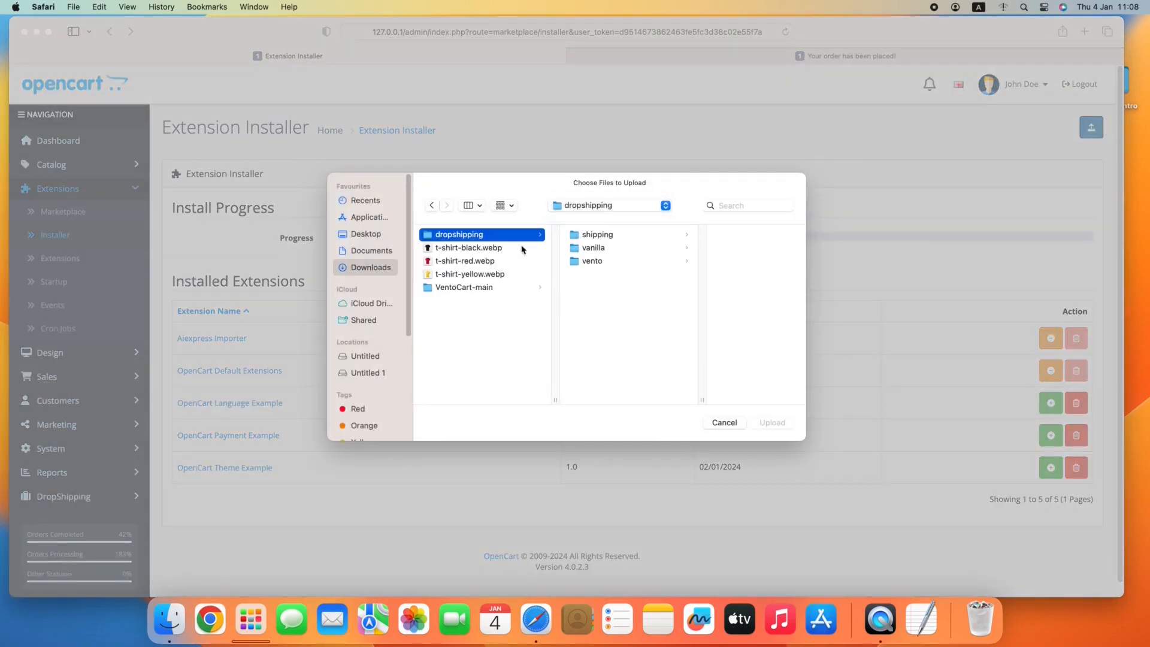
{"action": "left_click", "coordinate": [597, 234]}
{"action": "double_click", "coordinate": [696, 235]}
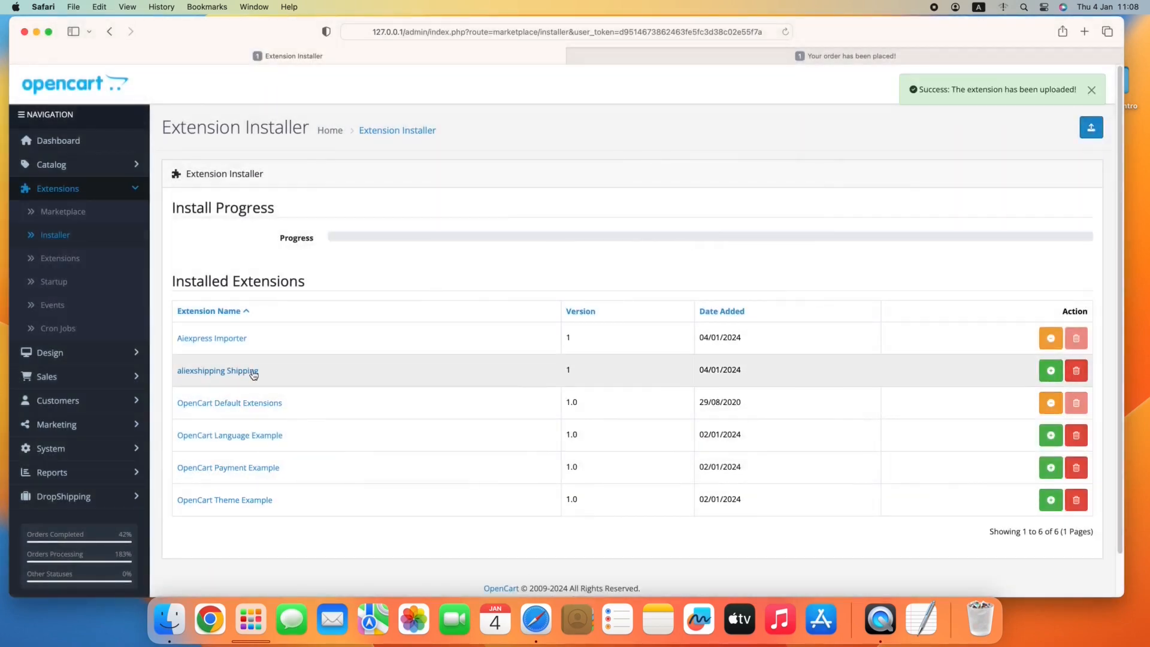
{"action": "left_click", "coordinate": [1056, 372]}
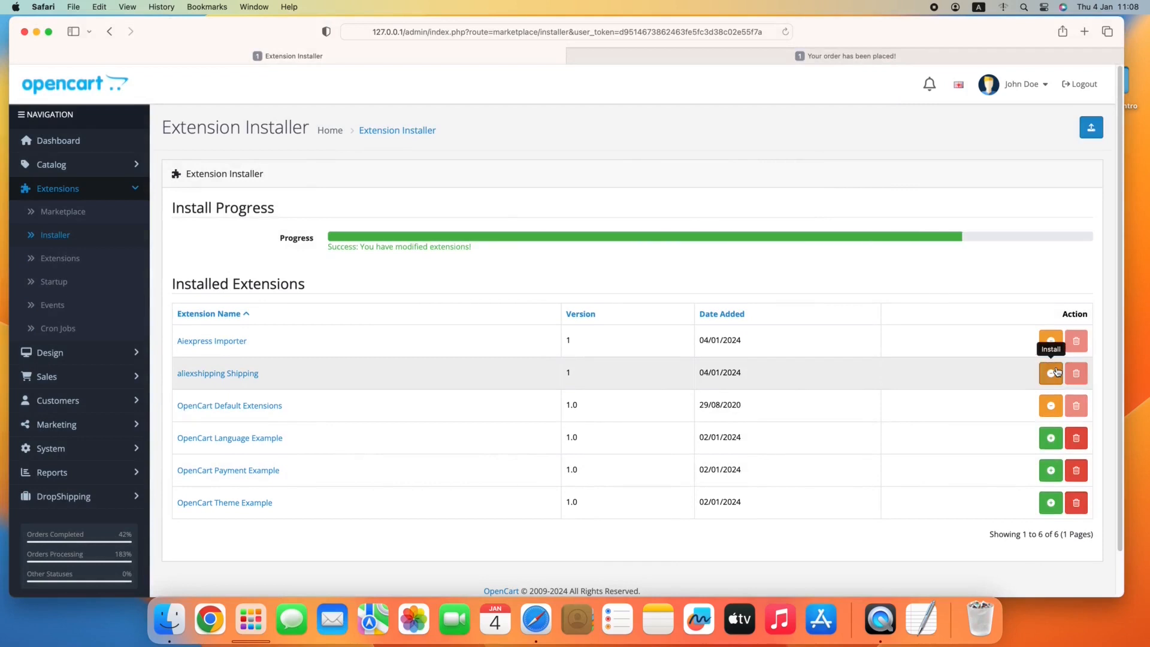
Filter the Extensions list to Shipping and install the AliExpress Shipping method.
{"action": "left_click", "coordinate": [84, 262]}
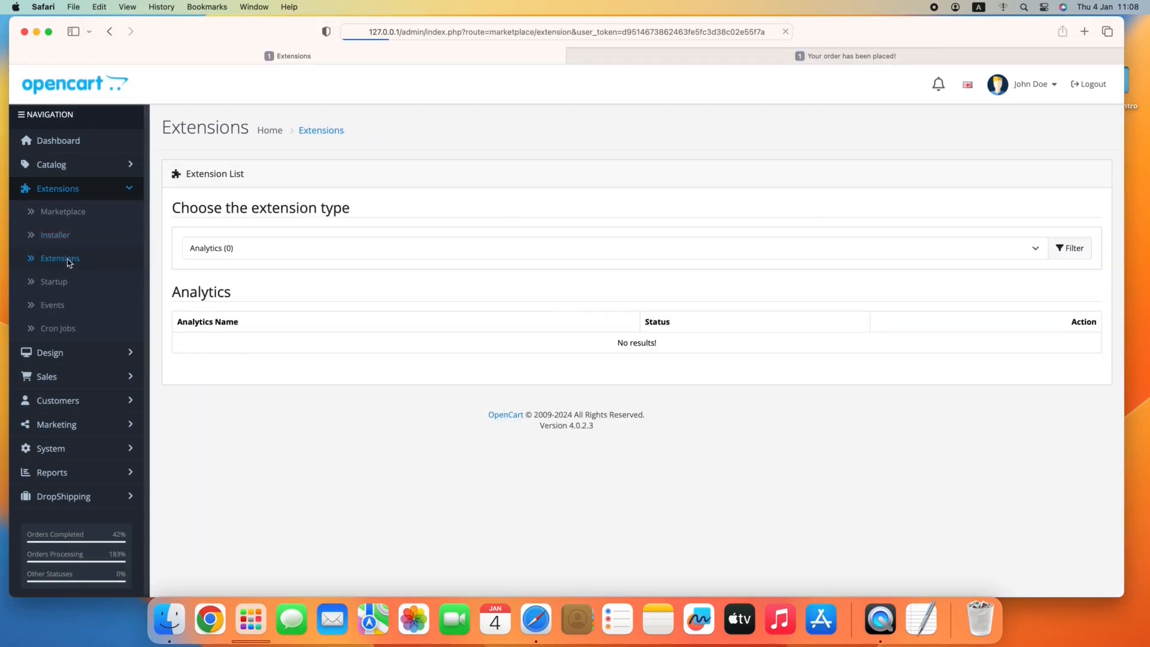
{"action": "left_click", "coordinate": [274, 250]}
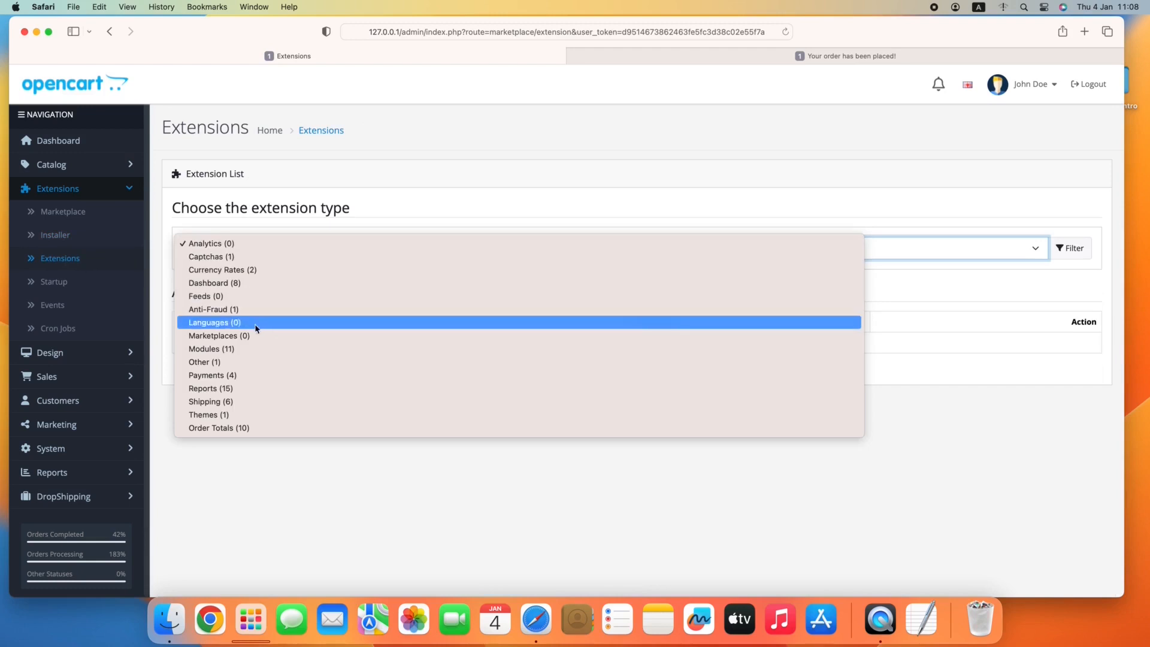
{"action": "left_click", "coordinate": [232, 406]}
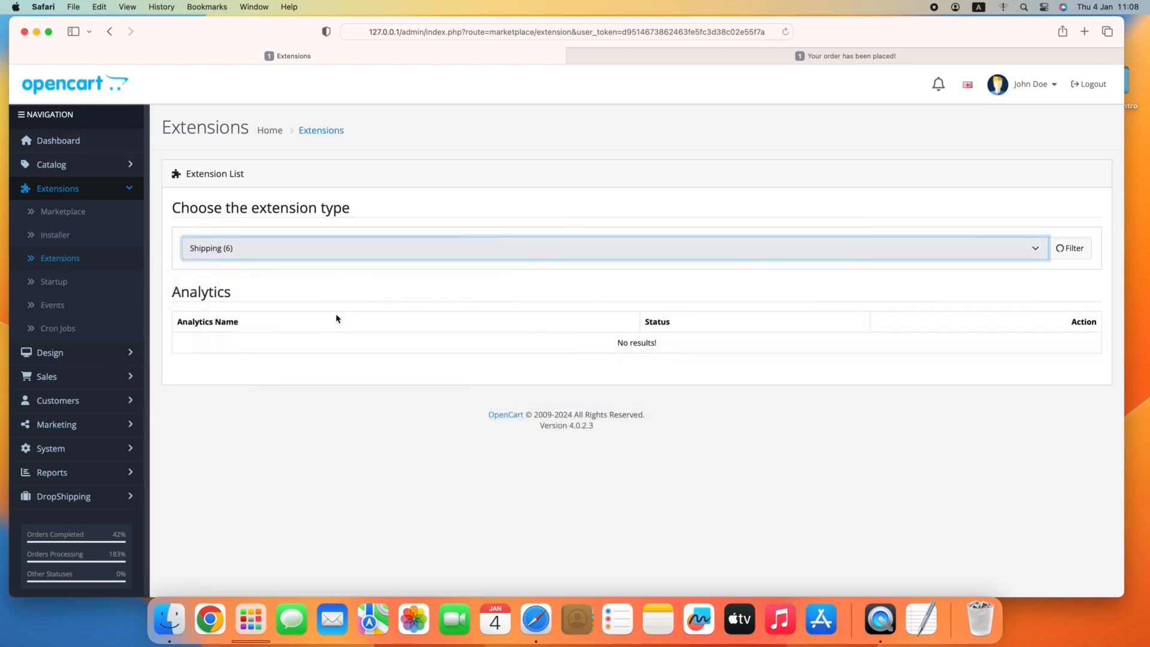
{"action": "scroll", "coordinate": [341, 302], "scroll_direction": "down", "scroll_amount": 1}
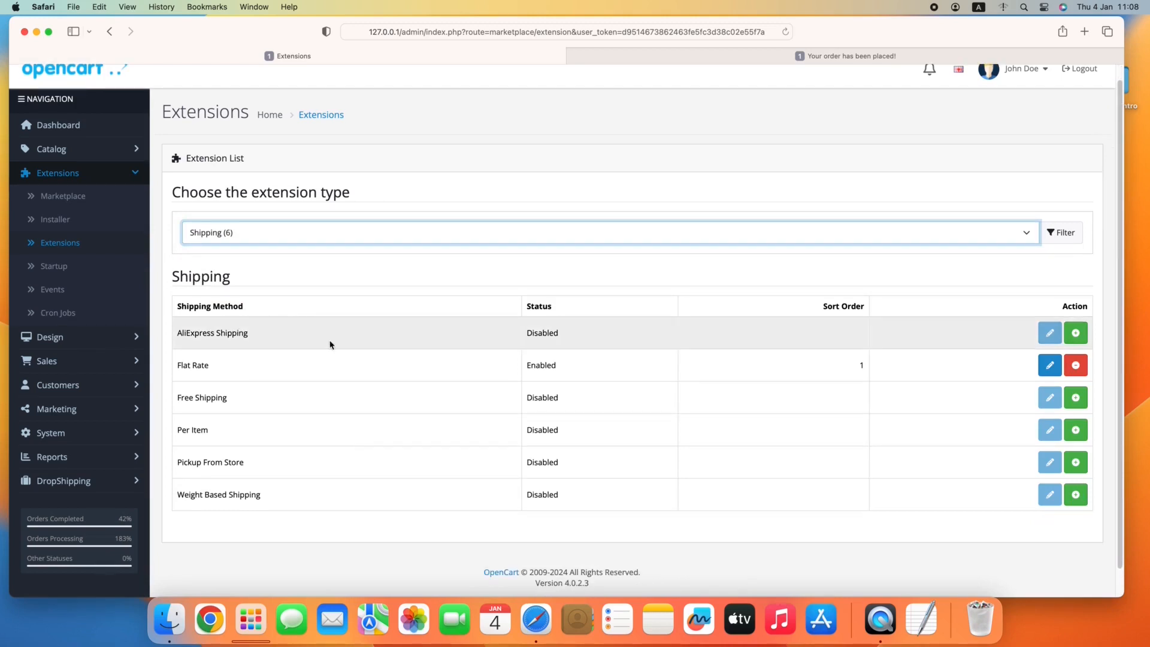
{"action": "left_click", "coordinate": [1076, 335]}
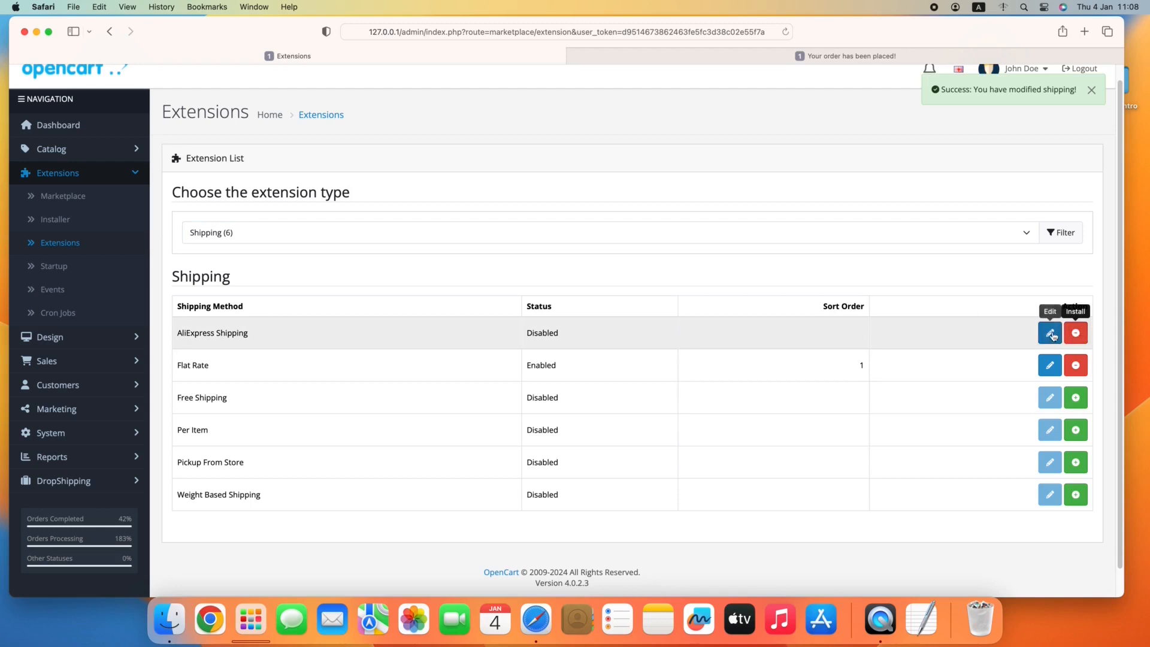
Open the AliExpress Shipping settings and set the AliExpress replacement name to MyBrand Express.
{"action": "left_click", "coordinate": [1050, 333]}
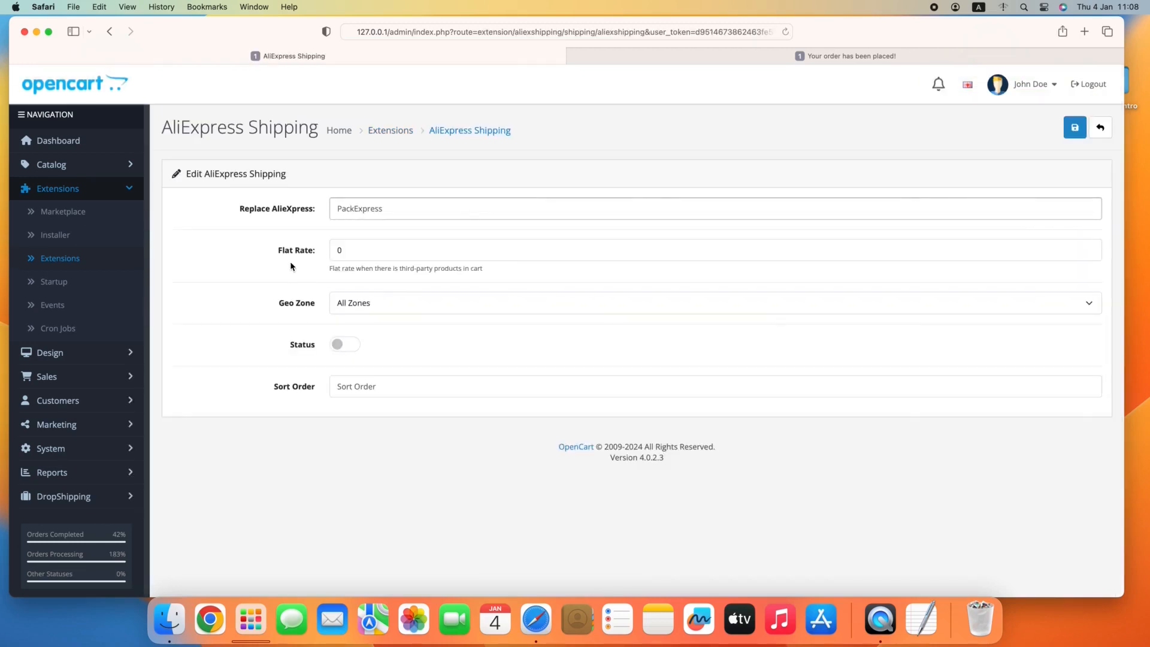
{"action": "left_click", "coordinate": [369, 209]}
{"action": "type", "text": "MyBrand Express"}
Try a flat rate of 1 for carts with third-party products, and set it back to 0.
{"action": "left_click", "coordinate": [342, 250]}
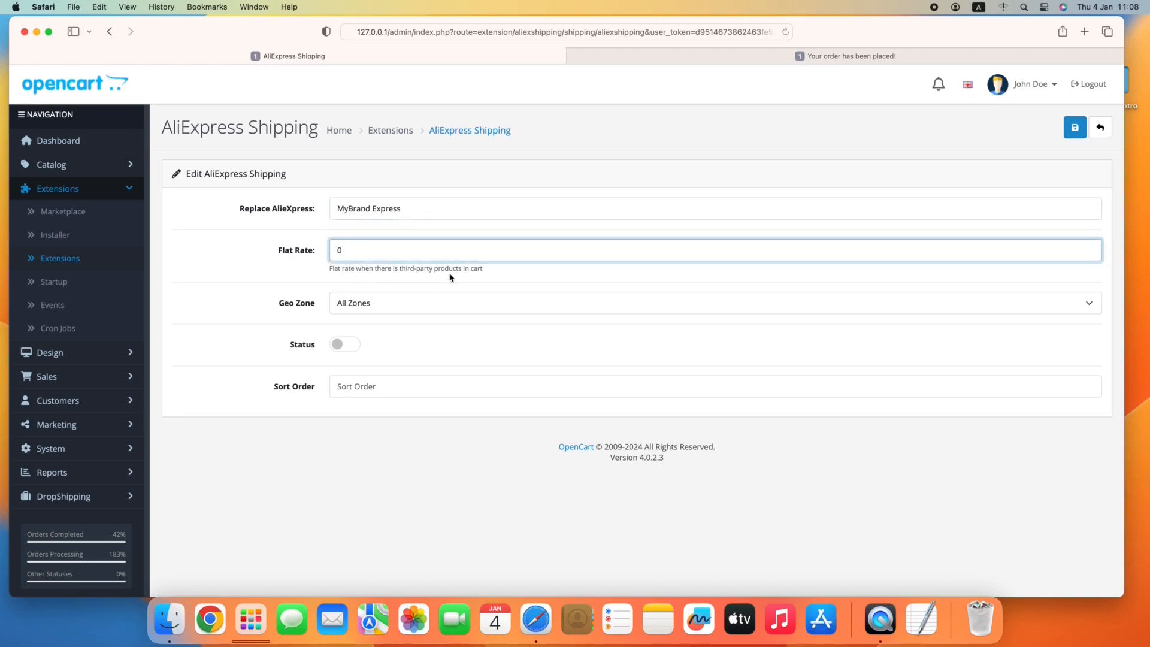
{"action": "left_click", "coordinate": [482, 279]}
{"action": "type", "text": "1"}
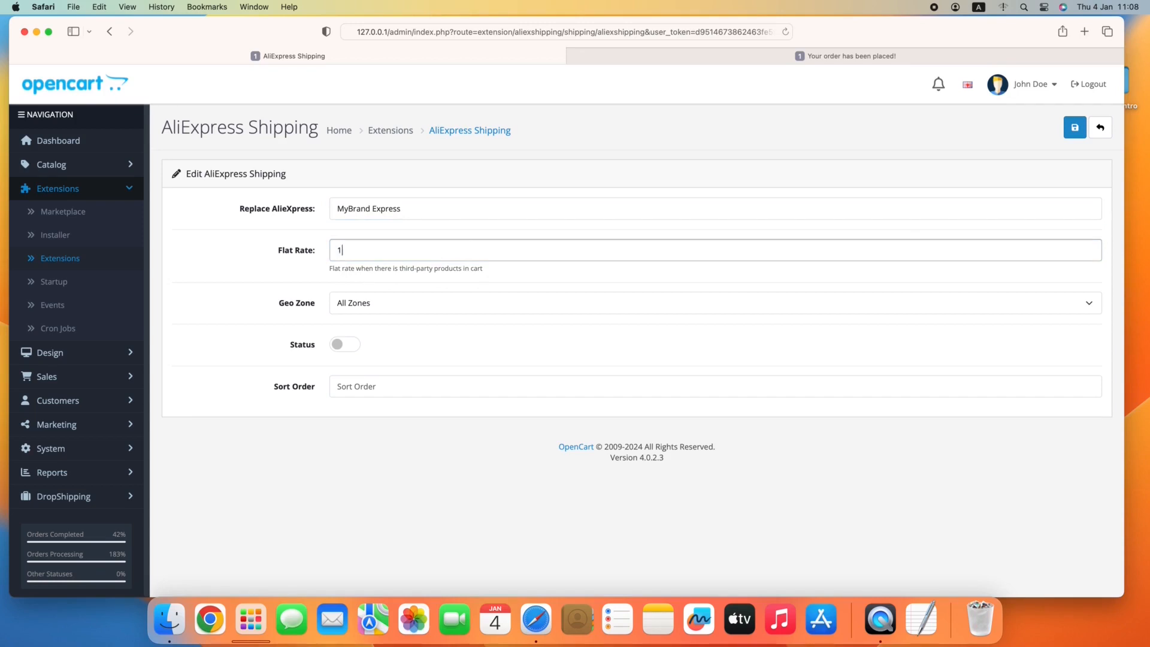
{"action": "left_click", "coordinate": [343, 251]}
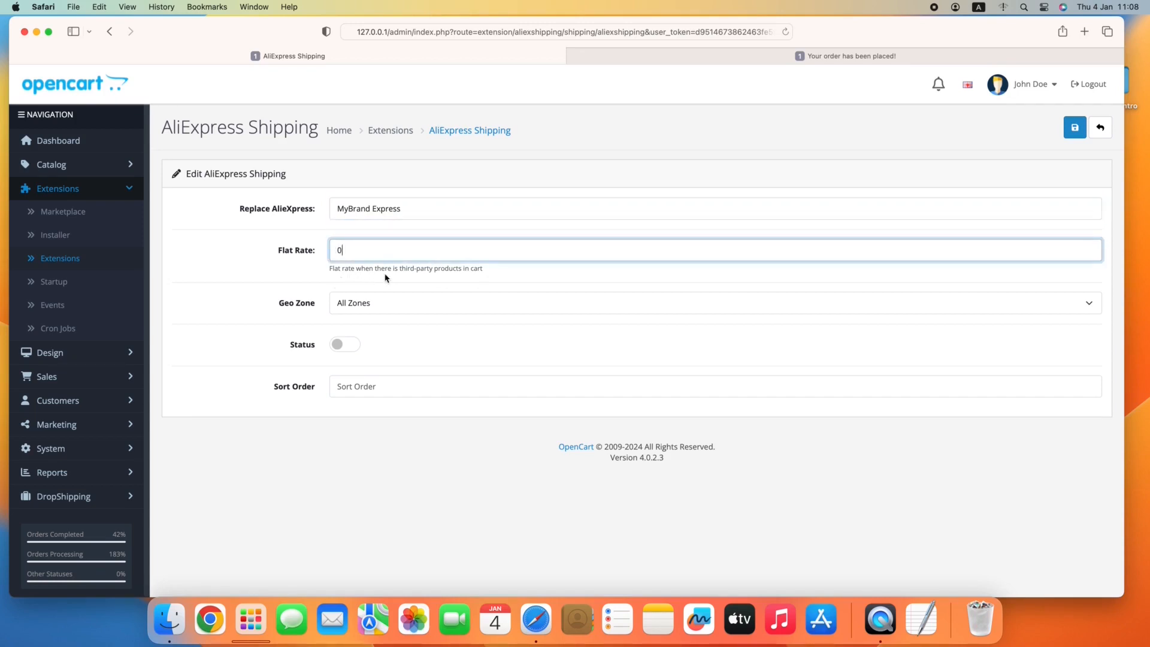
{"action": "double_click", "coordinate": [436, 254]}
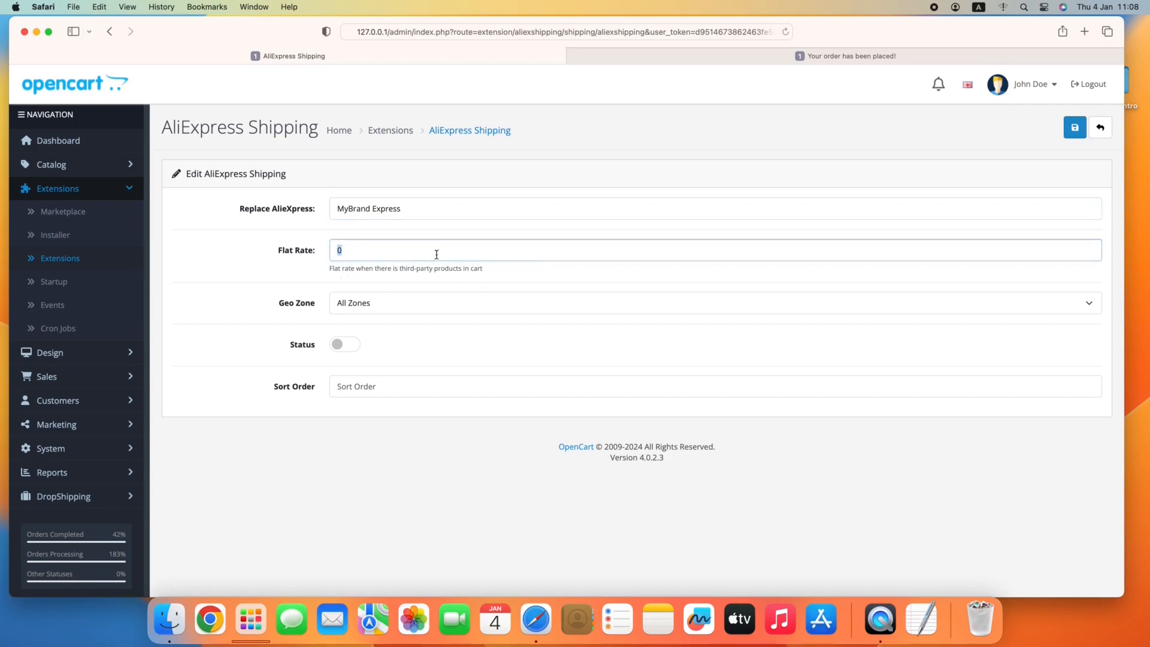
{"action": "type", "text": "1"}
{"action": "left_click", "coordinate": [348, 251]}
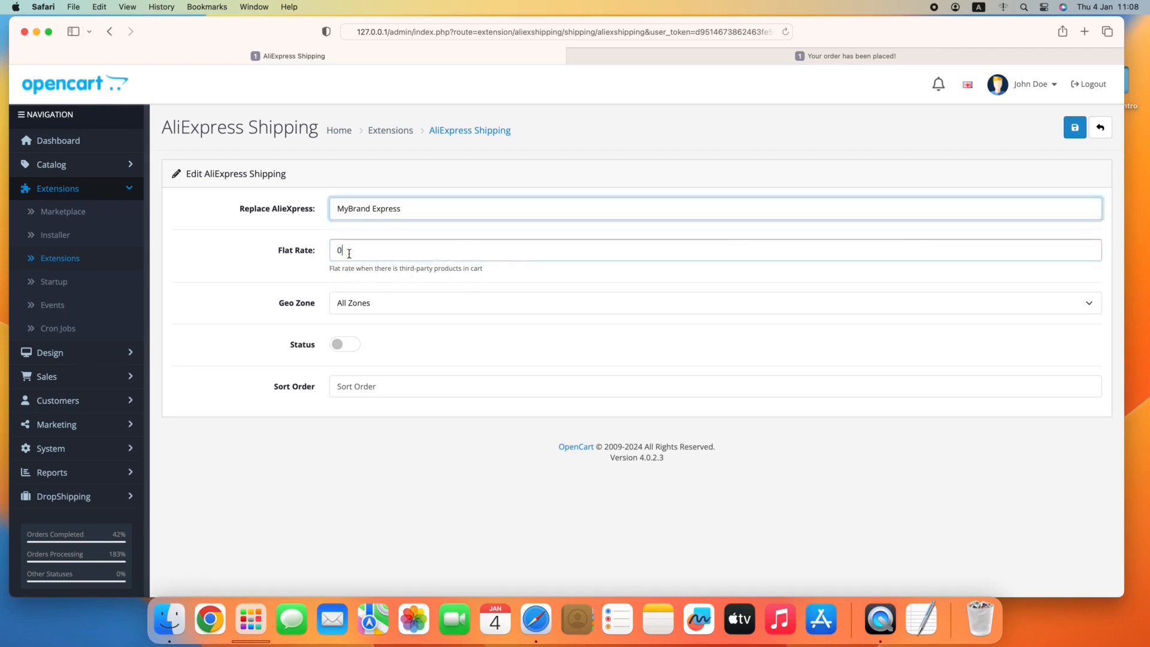
Set the flat rate to 10, enable AliExpress Shipping and save its settings, ending on the dashboard without the security notification.
{"action": "left_click", "coordinate": [342, 251]}
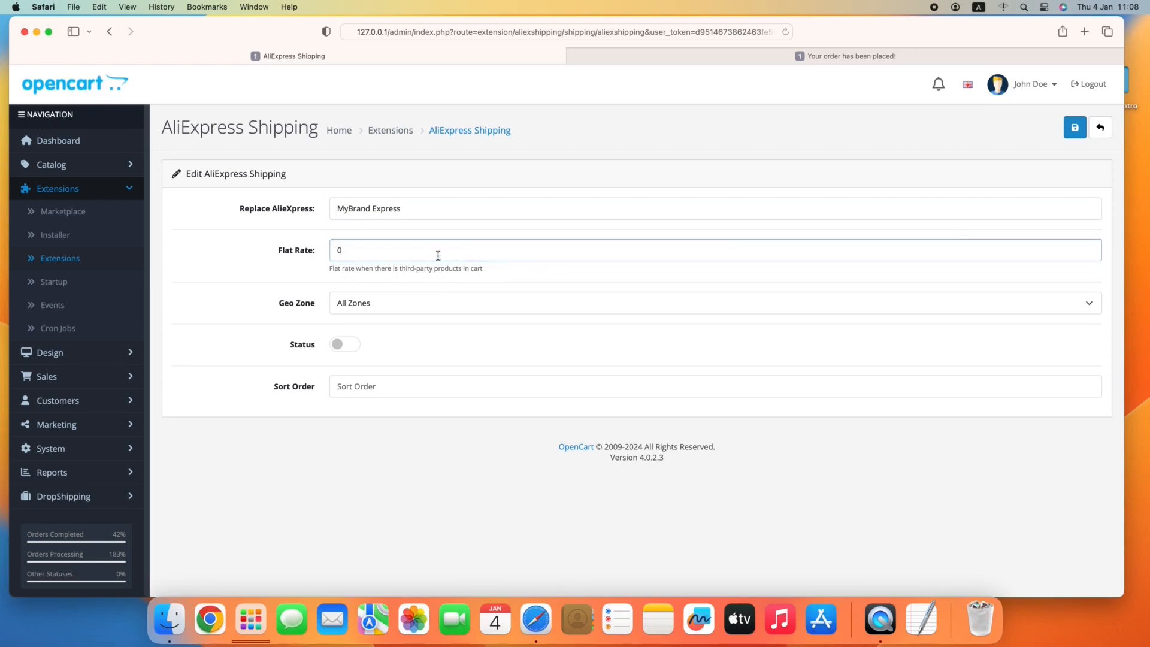
{"action": "double_click", "coordinate": [436, 254]}
{"action": "type", "text": "10"}
{"action": "left_click", "coordinate": [294, 282]}
{"action": "left_click", "coordinate": [344, 345]}
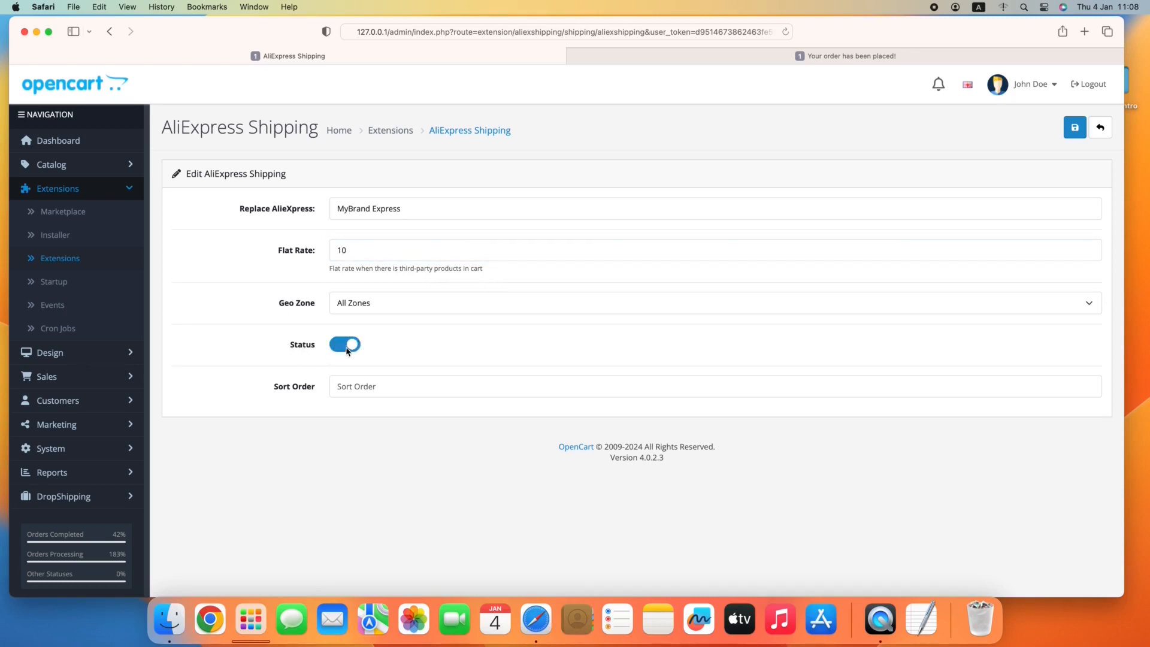
{"action": "left_click", "coordinate": [1074, 129]}
{"action": "left_click", "coordinate": [103, 91]}
{"action": "left_click", "coordinate": [702, 99]}
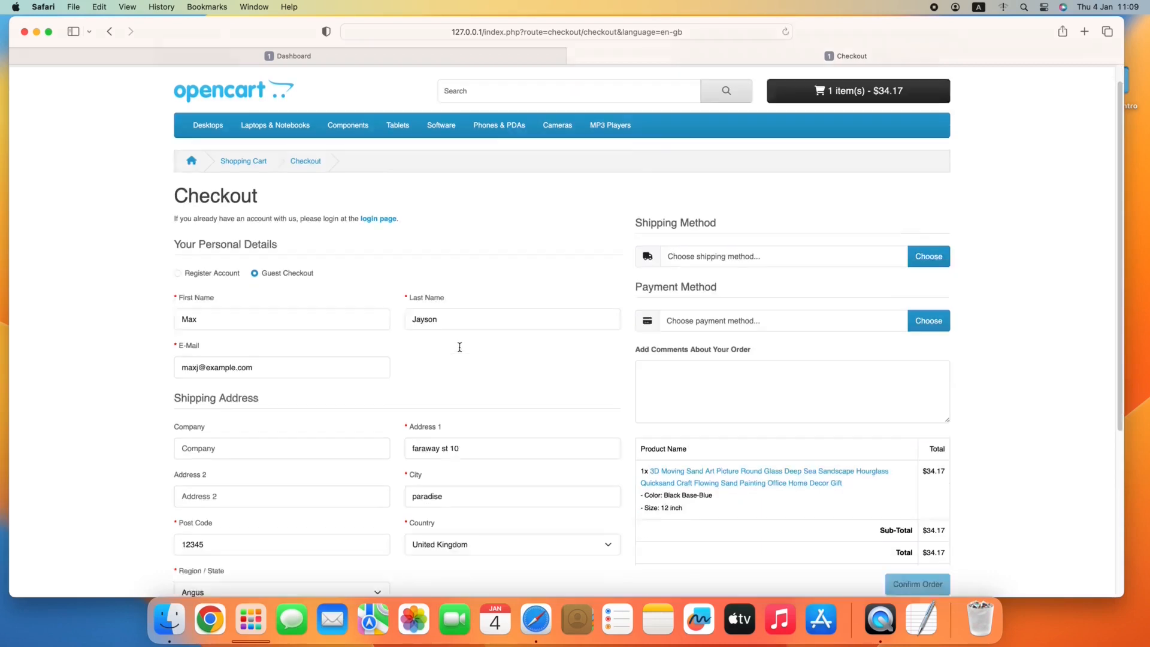
Set the guest checkout's shipping country to United States and region to Alaska, and save the guest details.
{"action": "scroll", "coordinate": [457, 343], "scroll_direction": "down", "scroll_amount": 3}
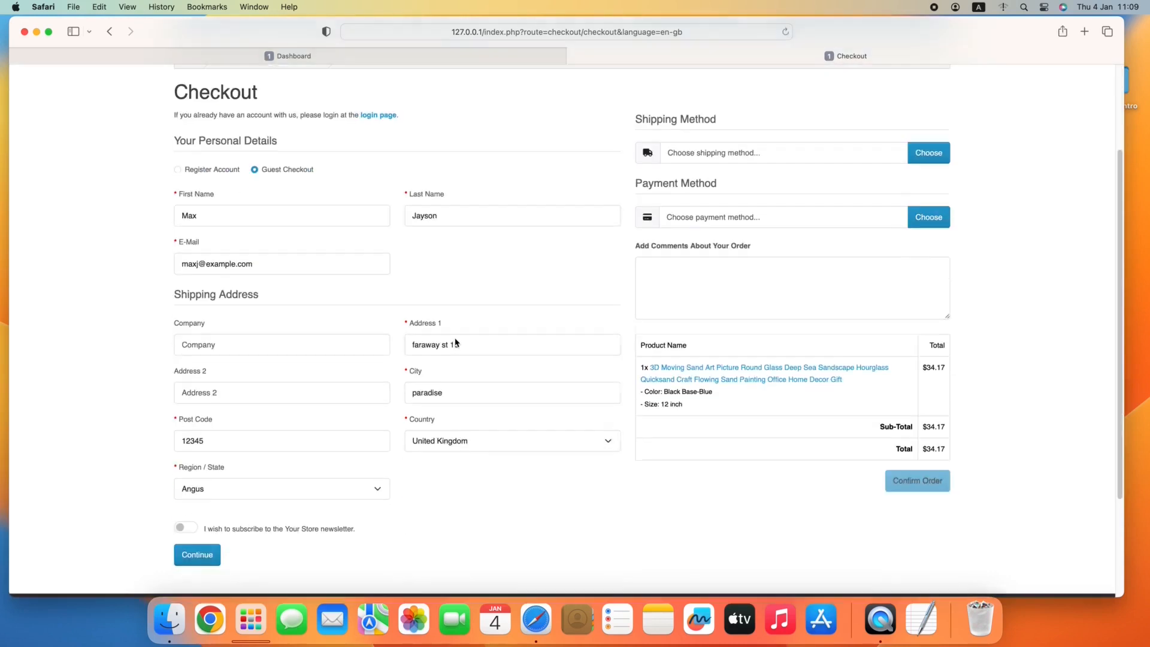
{"action": "left_click", "coordinate": [462, 442]}
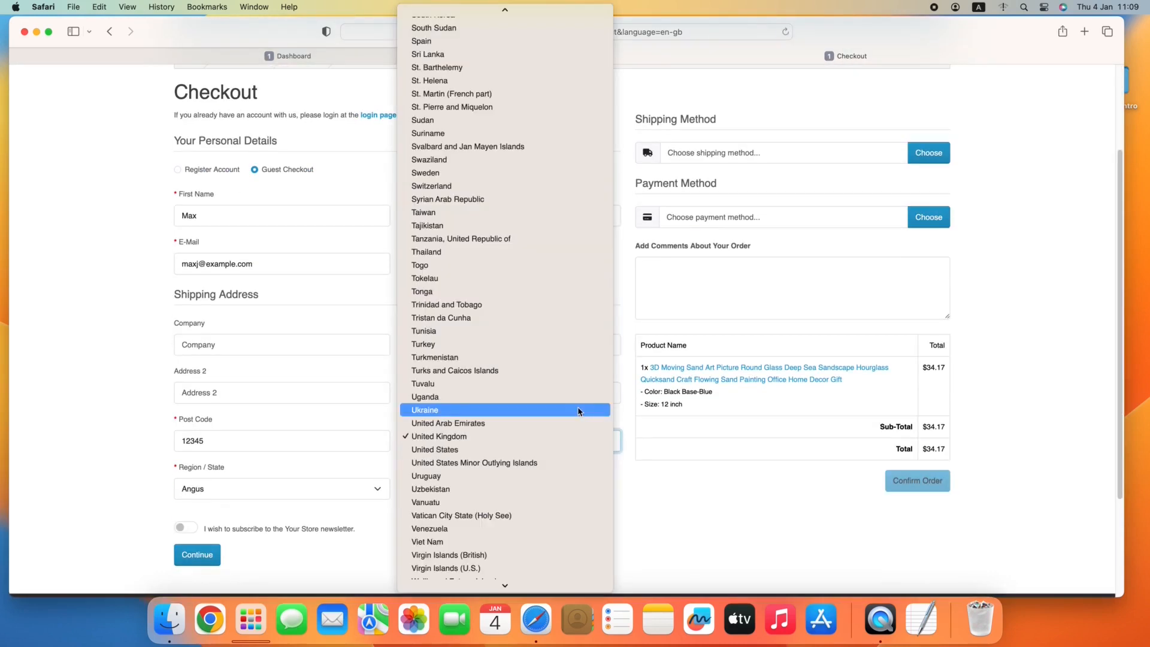
{"action": "left_click", "coordinate": [512, 450]}
{"action": "left_click", "coordinate": [353, 488]}
{"action": "left_click", "coordinate": [343, 511]}
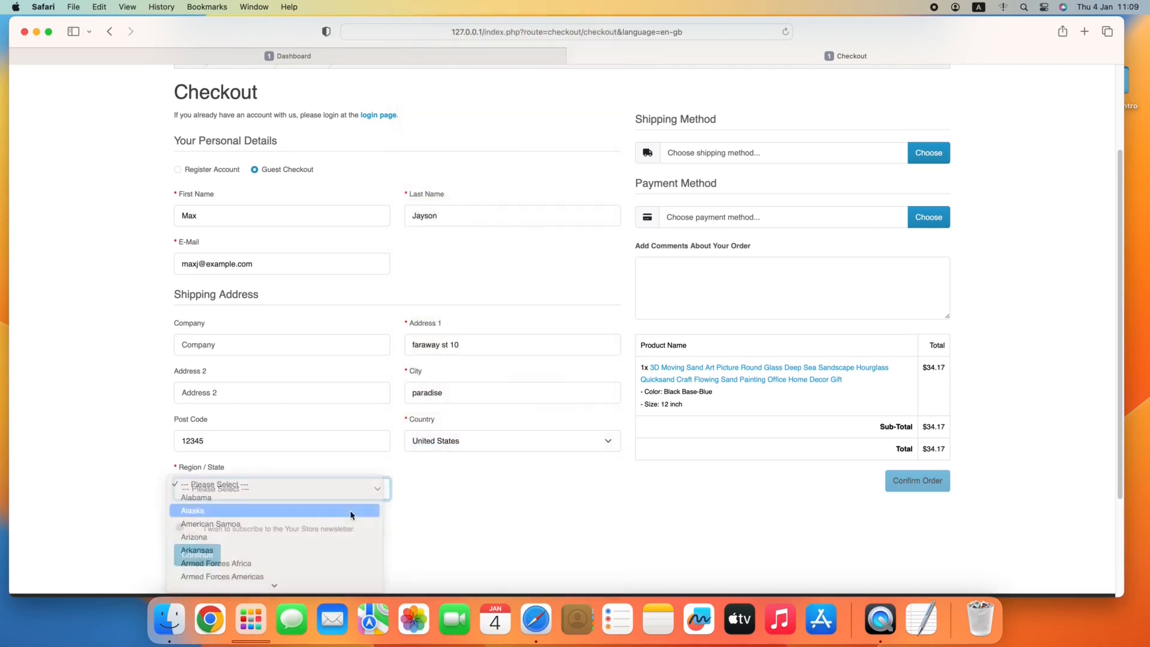
{"action": "left_click", "coordinate": [220, 550]}
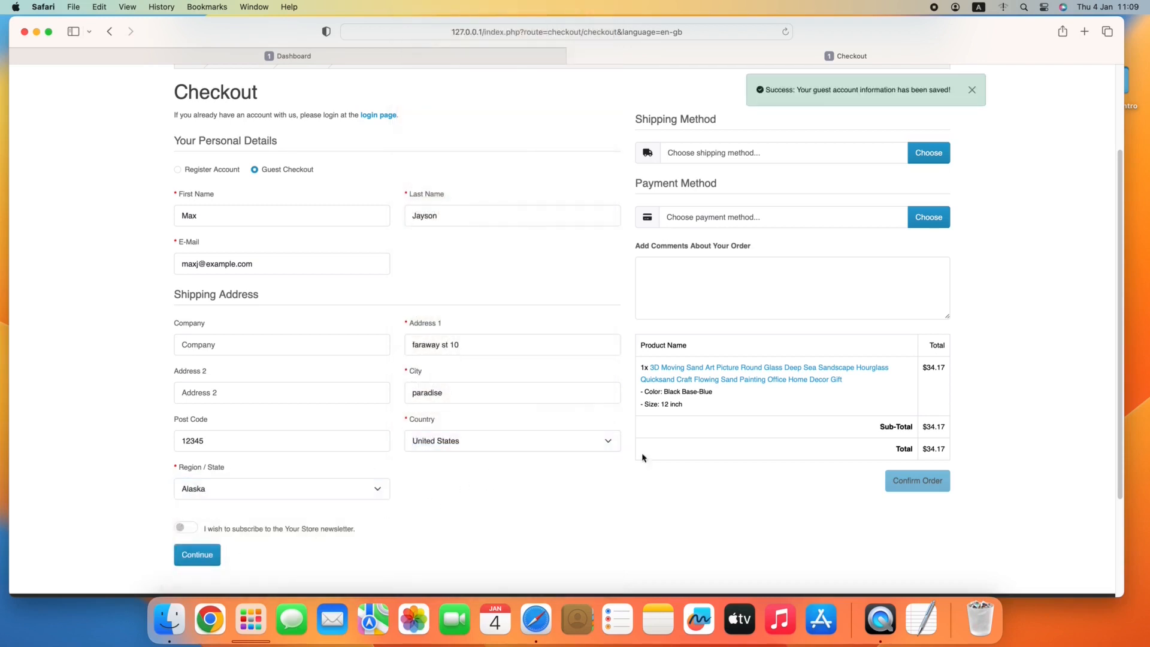
Compare the MyBrand shipping options and choose MyBrand Express Premium Shipping for the order.
{"action": "left_click", "coordinate": [929, 154]}
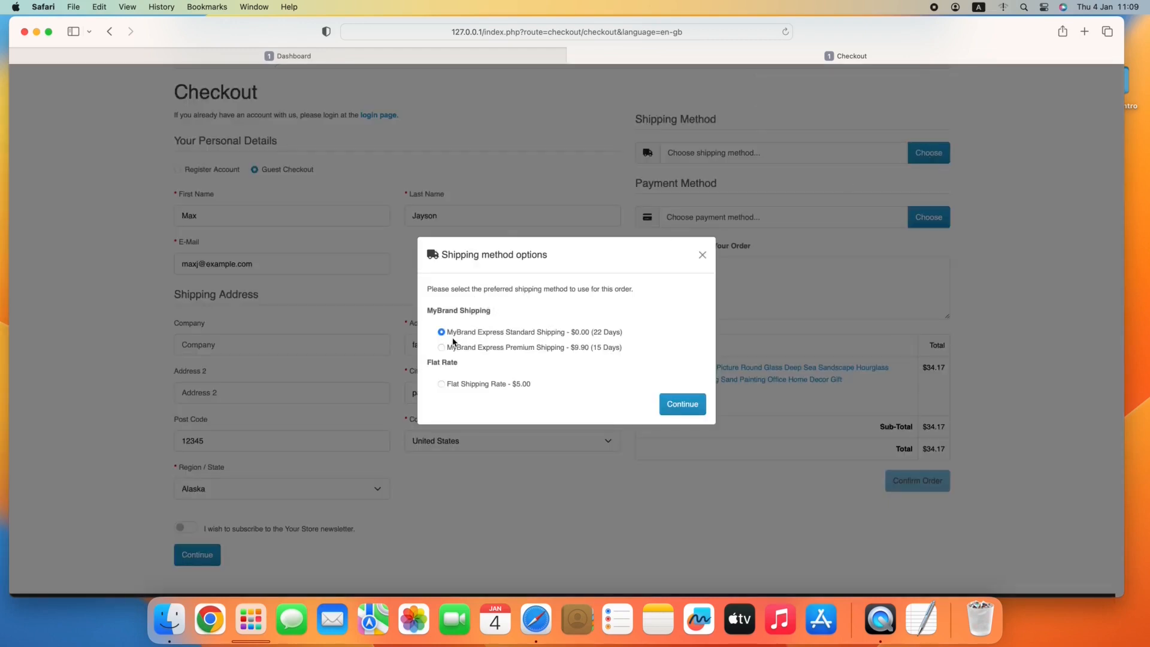
{"action": "left_click_drag", "start_coordinate": [574, 341], "coordinate": [632, 339]}
{"action": "left_click", "coordinate": [574, 360]}
{"action": "left_click", "coordinate": [485, 353]}
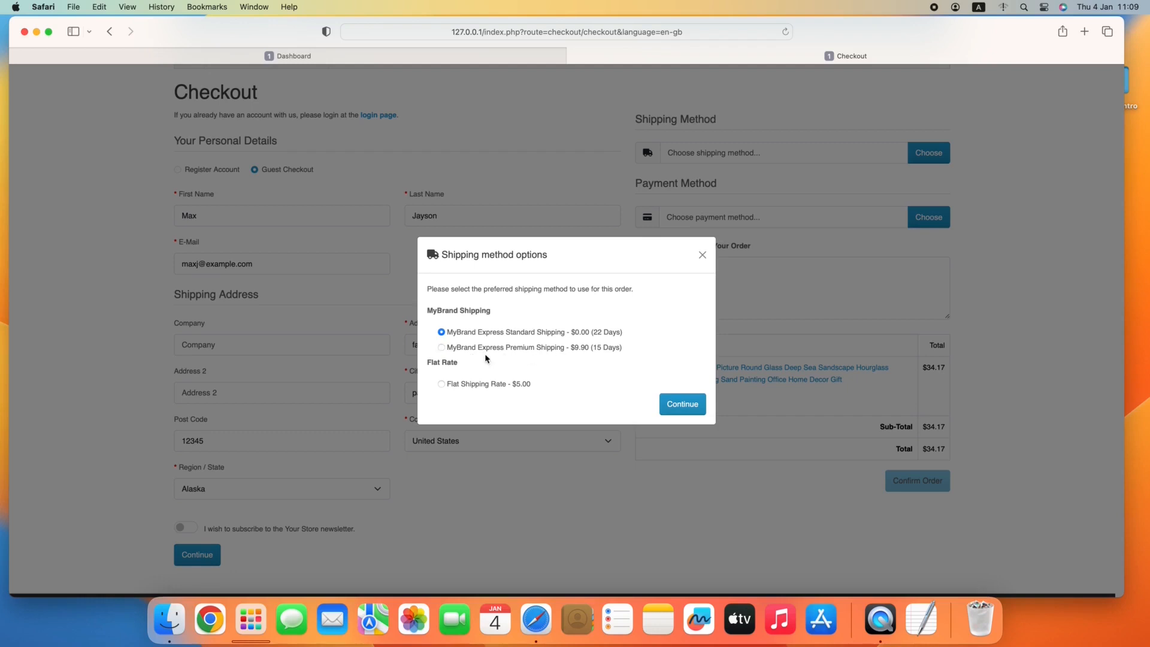
{"action": "left_click", "coordinate": [485, 353]}
{"action": "left_click_drag", "start_coordinate": [568, 349], "coordinate": [620, 354]}
{"action": "left_click", "coordinate": [612, 356]}
{"action": "left_click", "coordinate": [681, 406]}
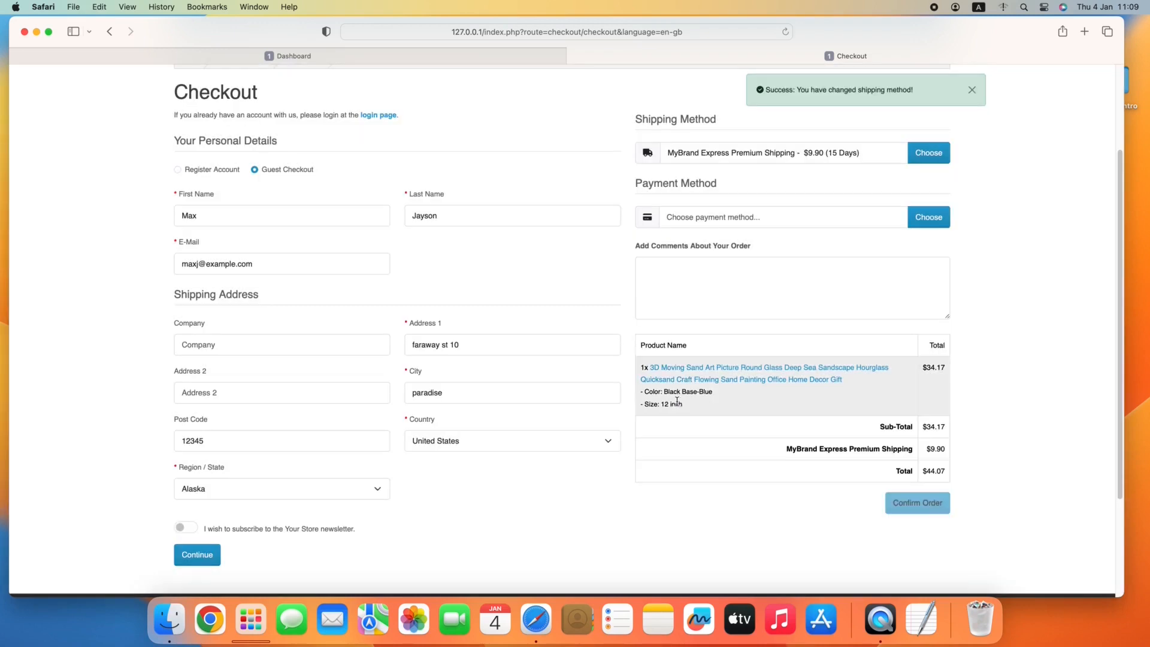
Choose Cash On Delivery as the payment method and confirm the order.
{"action": "left_click", "coordinate": [926, 219]}
{"action": "left_click", "coordinate": [478, 359]}
{"action": "left_click", "coordinate": [677, 379]}
{"action": "left_click", "coordinate": [916, 500]}
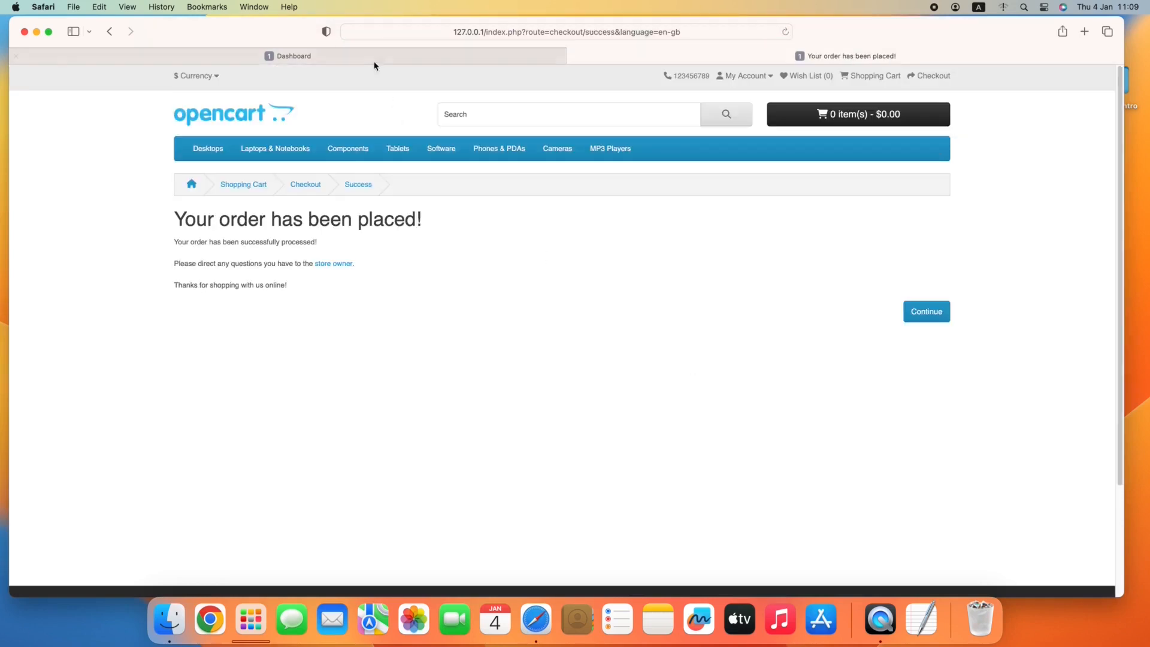
Return to the store admin and open the newest order from the AliExpress Orders list.
{"action": "left_click", "coordinate": [370, 58]}
{"action": "left_click", "coordinate": [85, 496]}
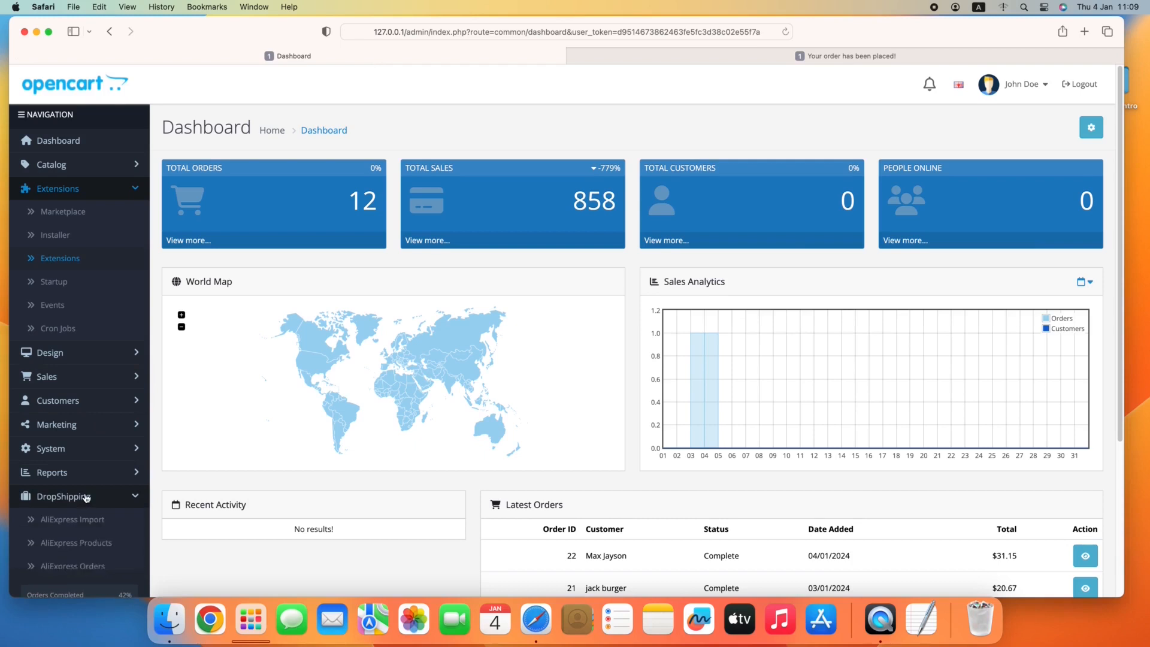
{"action": "scroll", "coordinate": [85, 503], "scroll_direction": "down", "scroll_amount": 1}
{"action": "left_click", "coordinate": [87, 543]}
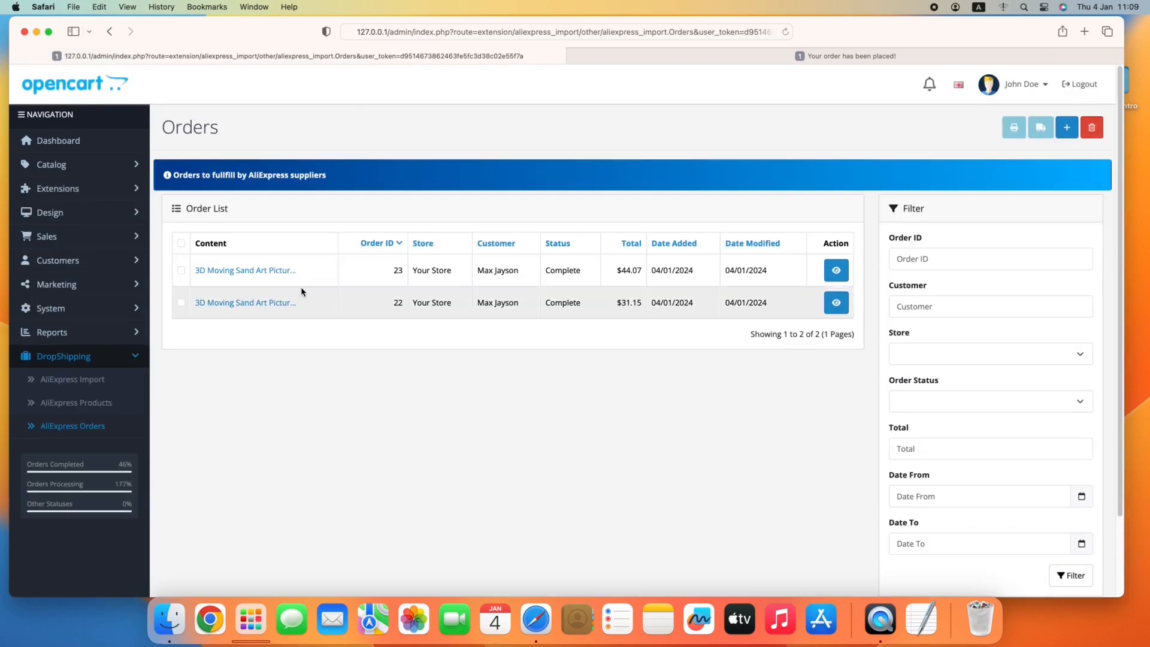
{"action": "left_click", "coordinate": [836, 271]}
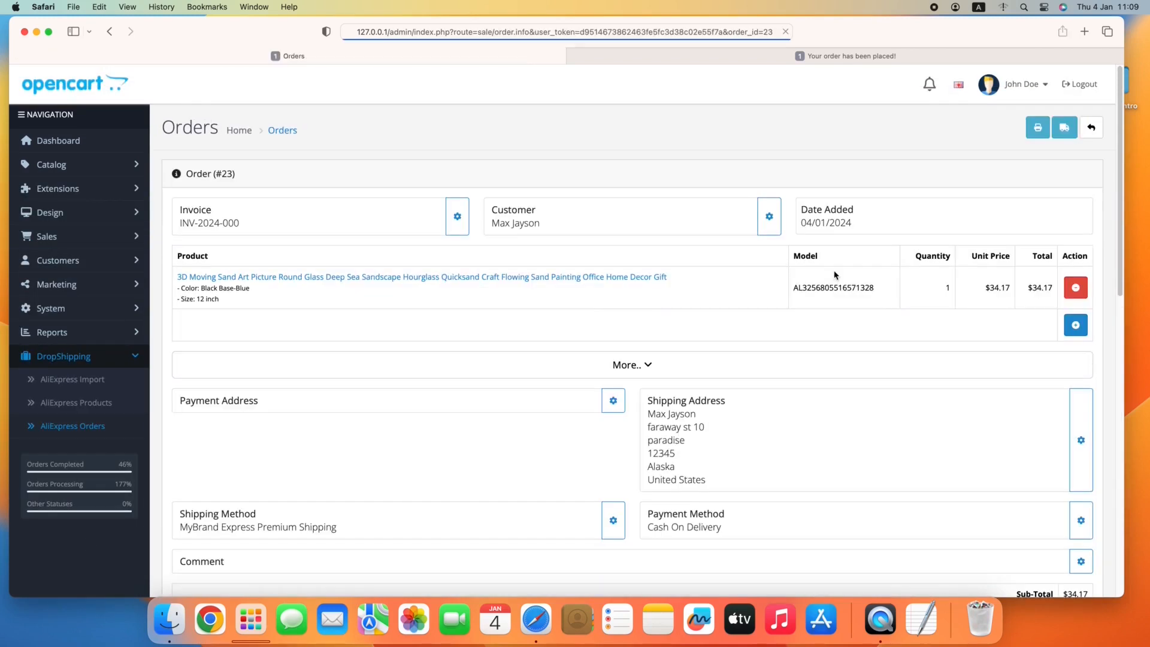
Examine the order's shipping method options without changing them, and review the shipping charge in the order totals.
{"action": "scroll", "coordinate": [510, 305], "scroll_direction": "down", "scroll_amount": 2}
{"action": "left_click", "coordinate": [610, 454]}
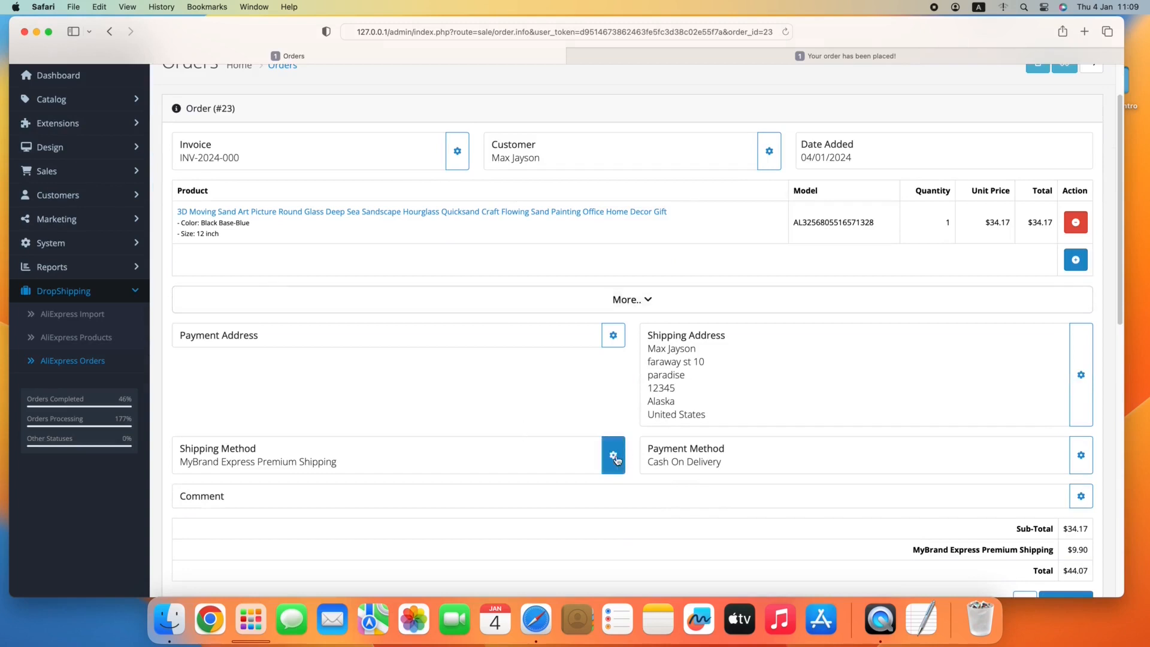
{"action": "left_click_drag", "start_coordinate": [587, 186], "coordinate": [646, 186]}
{"action": "left_click", "coordinate": [647, 186]}
{"action": "left_click", "coordinate": [703, 97]}
{"action": "scroll", "coordinate": [852, 336], "scroll_direction": "down", "scroll_amount": 3}
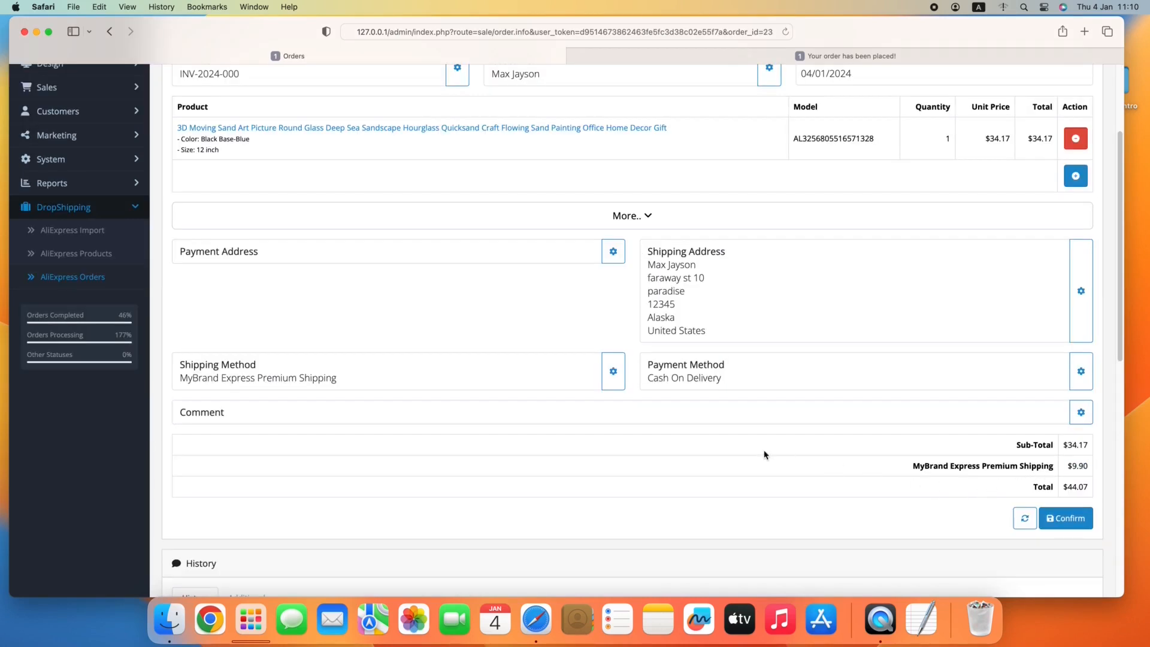
Return to the admin dashboard and dismiss the security notification.
{"action": "scroll", "coordinate": [305, 419], "scroll_direction": "up", "scroll_amount": 5}
{"action": "left_click", "coordinate": [78, 94]}
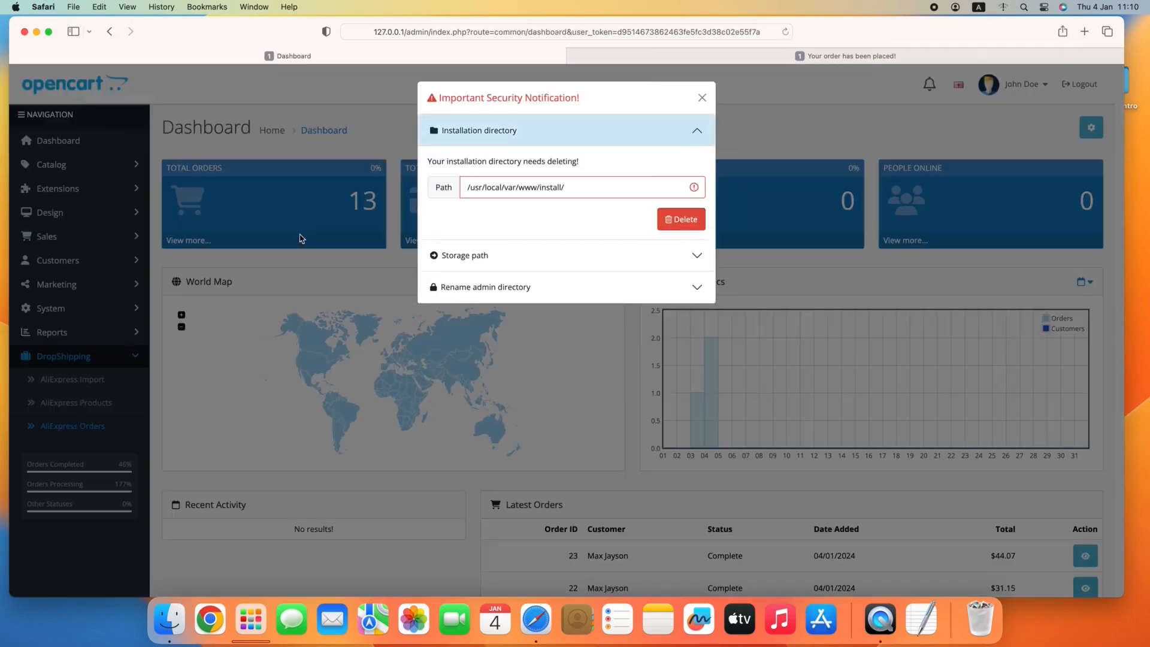
{"action": "left_click", "coordinate": [698, 96]}
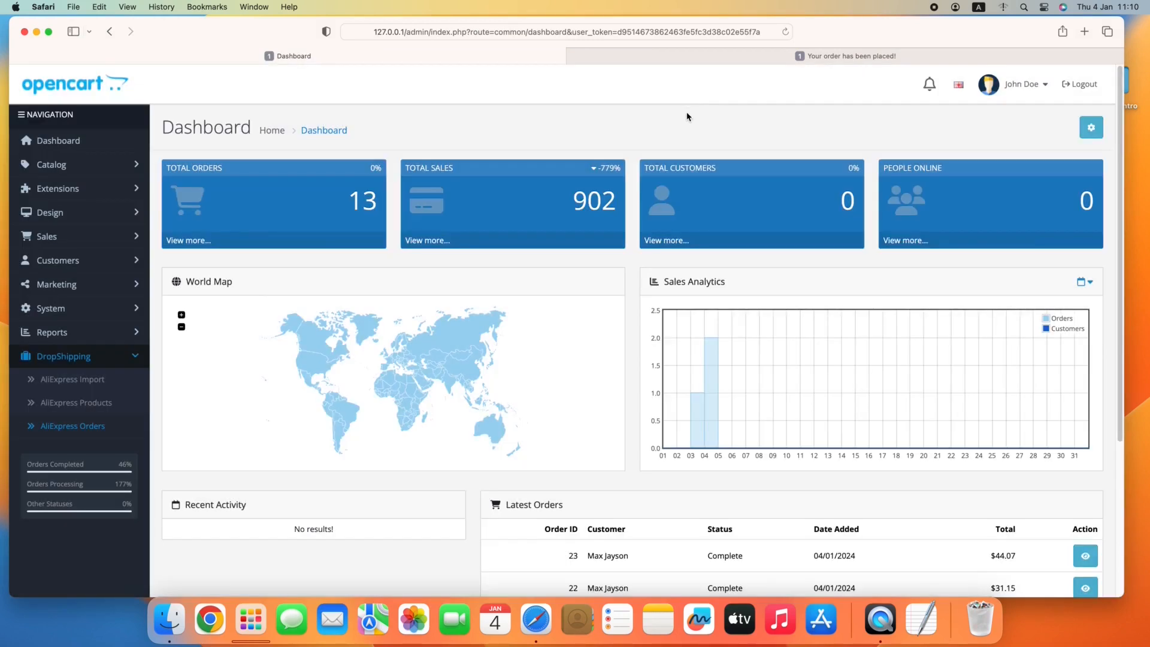